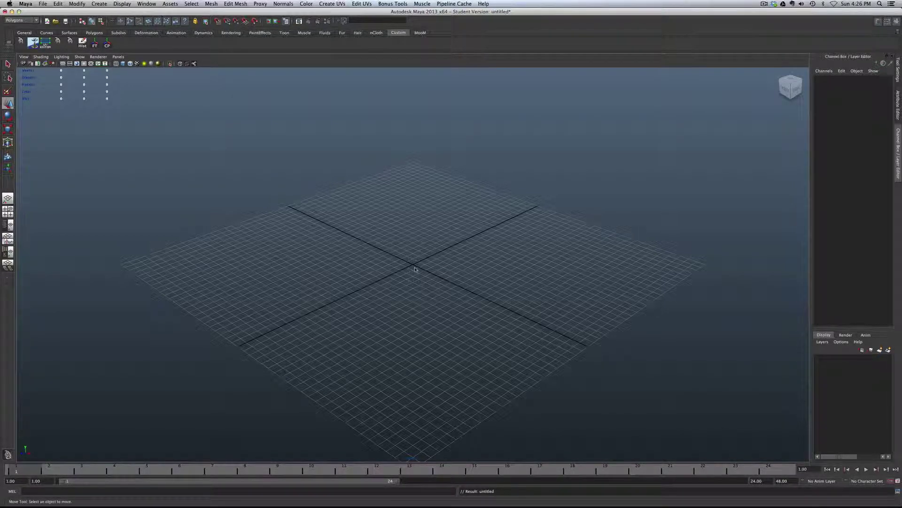
Step: Create a polygon sphere at the origin and set its radius to 5
right_click_drag(414, 268, 437, 268, "shift")
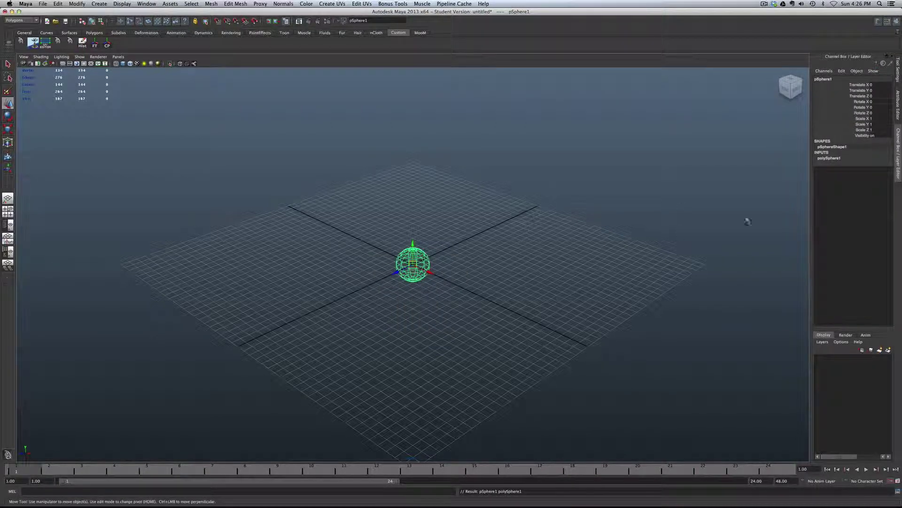
left_click(831, 159)
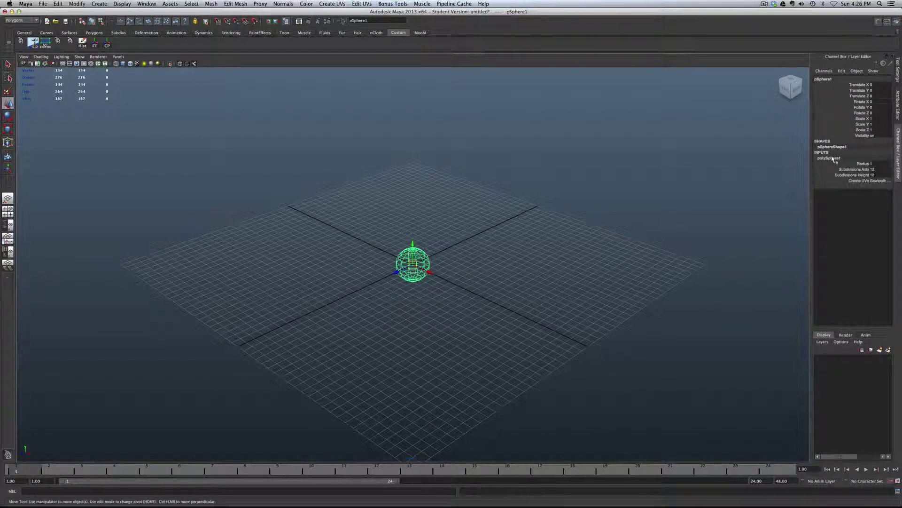
double_click(879, 163)
type("5")
key("Return")
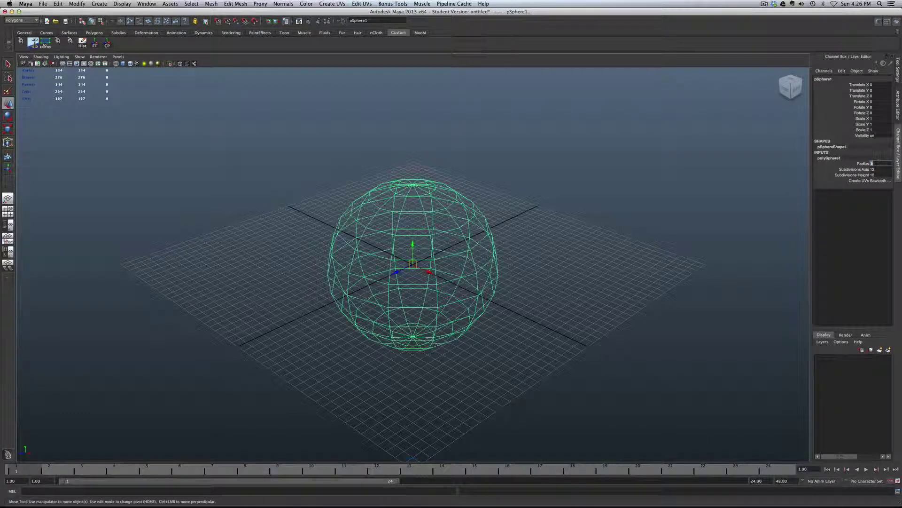
Step: In a shaded side view, select all faces of the sphere's lower half and delete them
left_click(631, 299)
key("space")
mouse_move(632, 299)
left_mouse_down()
mouse_move(664, 298)
mouse_move(630, 314)
left_mouse_up()
key("5")
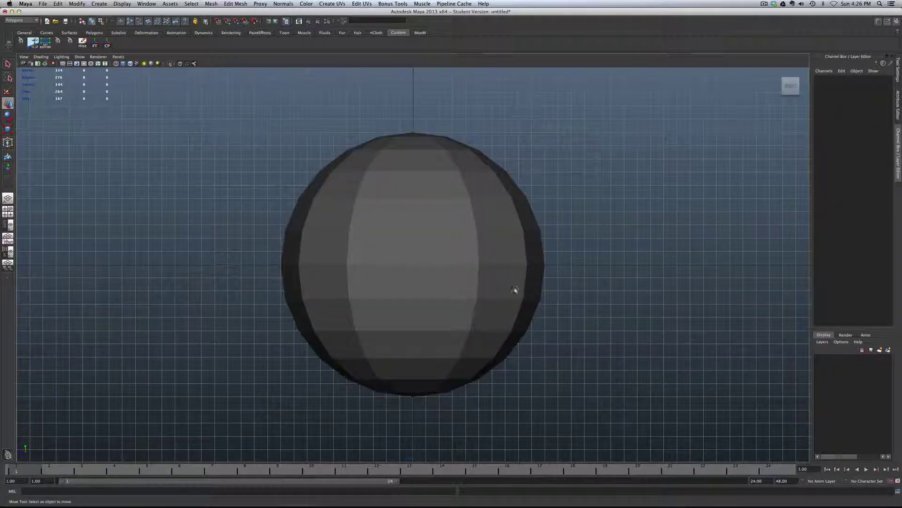
left_click(502, 286)
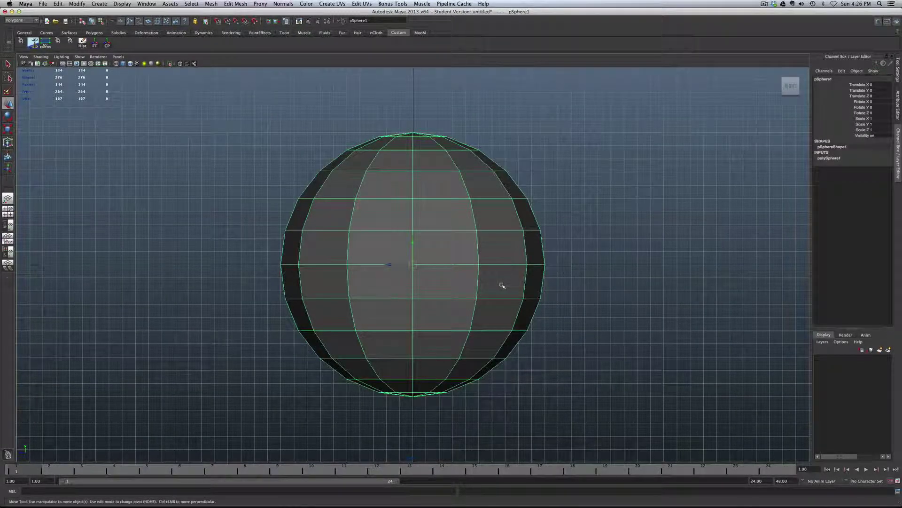
right_click_drag(502, 285, 501, 309)
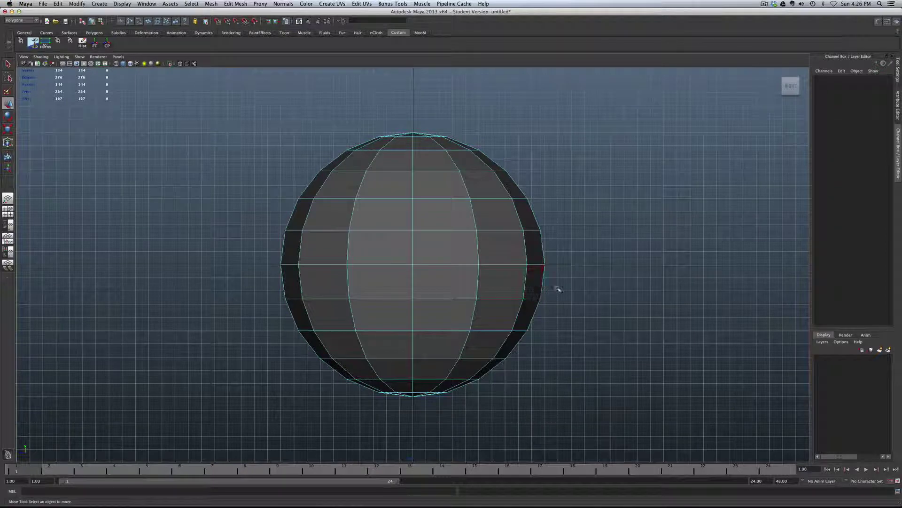
left_click_drag(561, 282, 149, 423)
key("Delete")
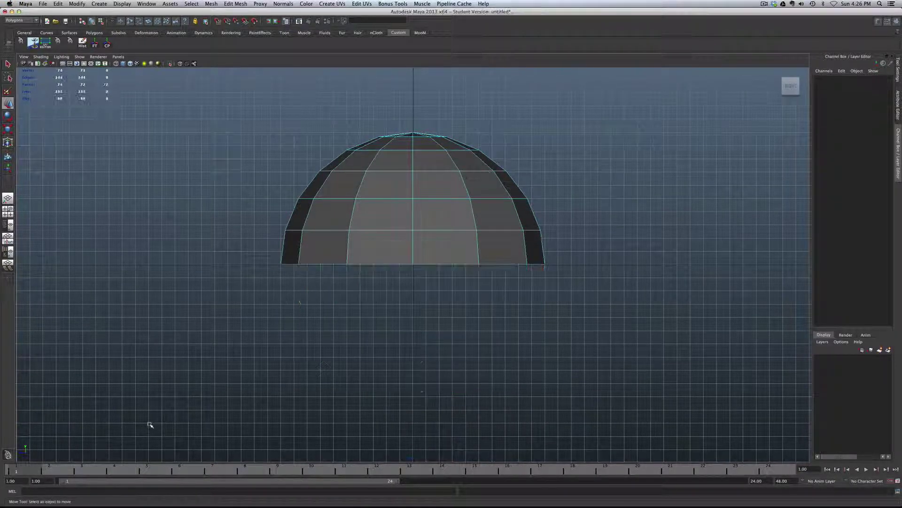
Step: Scale the whole half sphere down vertically into a flat dome about 40% of its height
right_click_drag(380, 169, 396, 161)
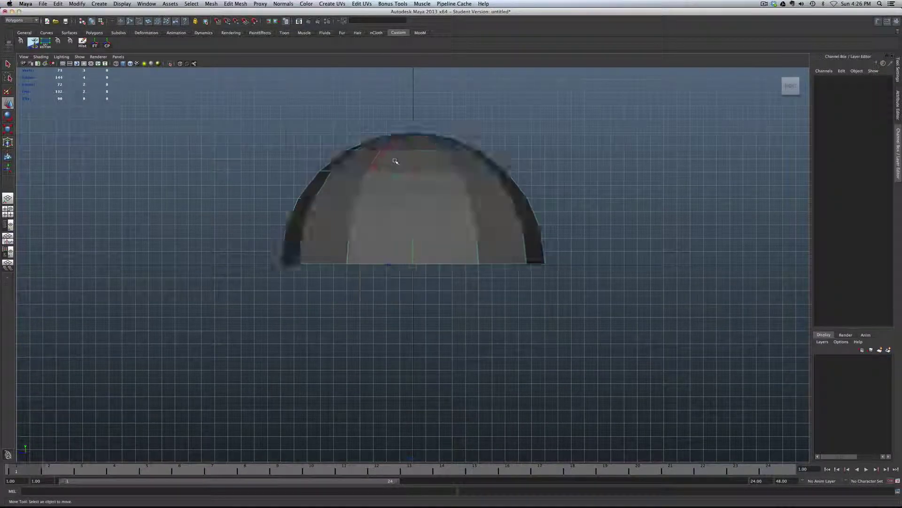
key("r")
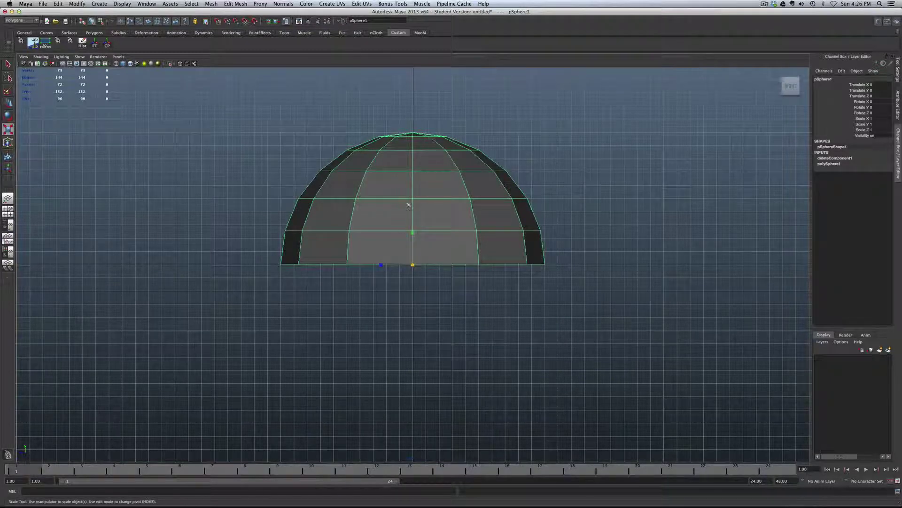
left_click_drag(412, 232, 418, 251)
right_click_drag(440, 247, 454, 247)
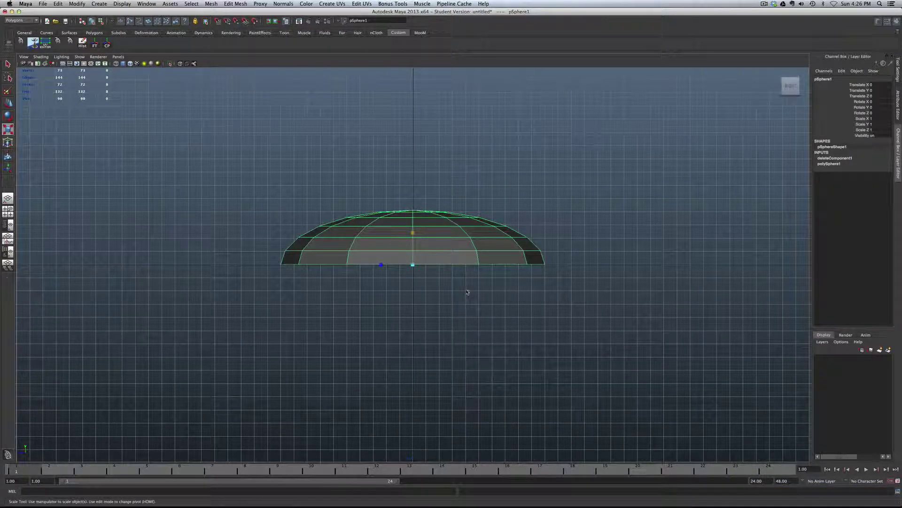
Step: Return to the perspective view and inspect the dome with smooth mesh preview
key("space")
left_click_drag(468, 291, 466, 282)
scroll(465, 279, "up", 5)
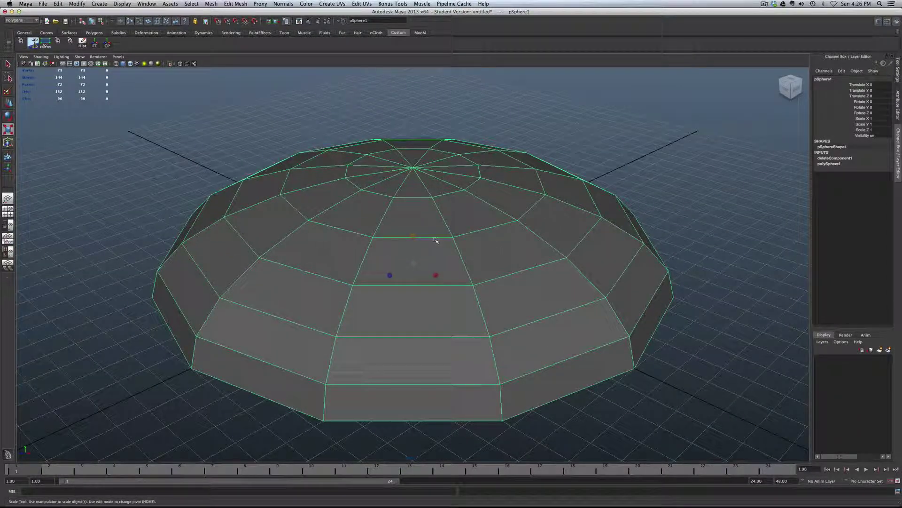
key("3")
left_click_drag(435, 240, 444, 244, "alt")
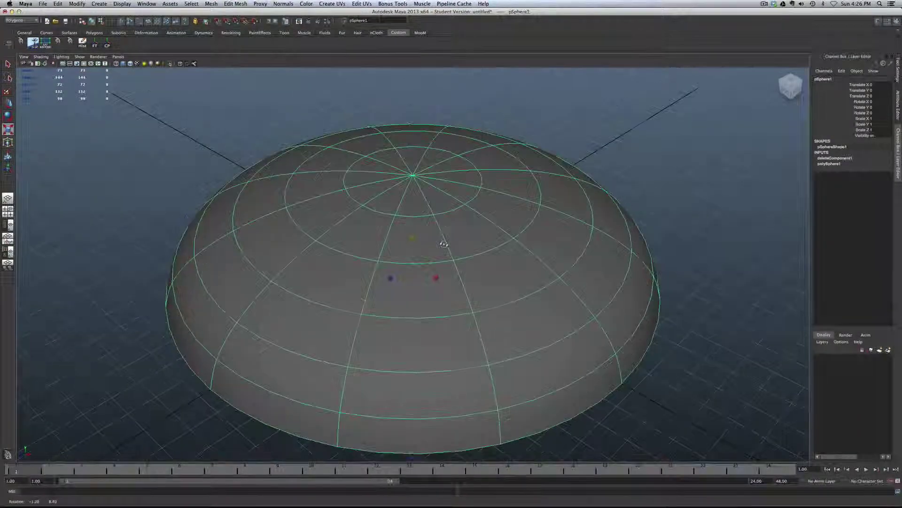
scroll(444, 248, "down", 4)
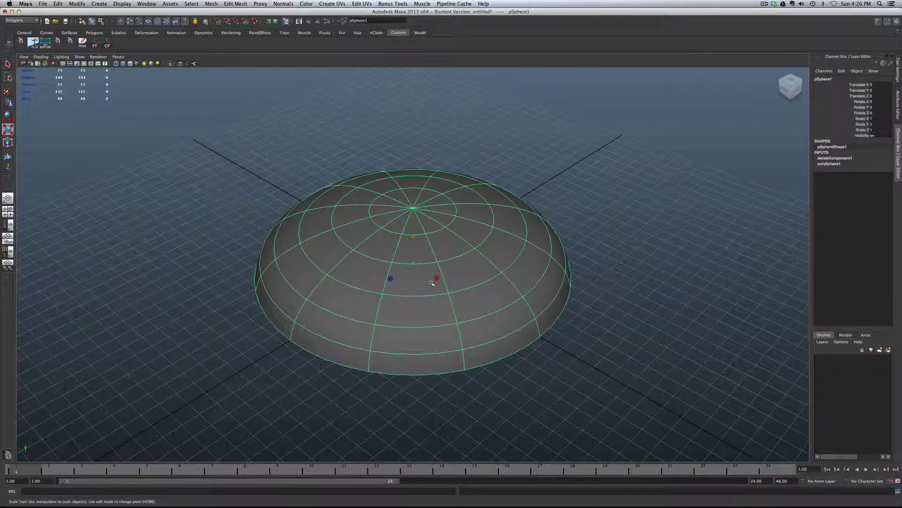
Step: Delete every second horizontal edge loop of the dome, three loops in total, starting with the one nearest the pole
key("q")
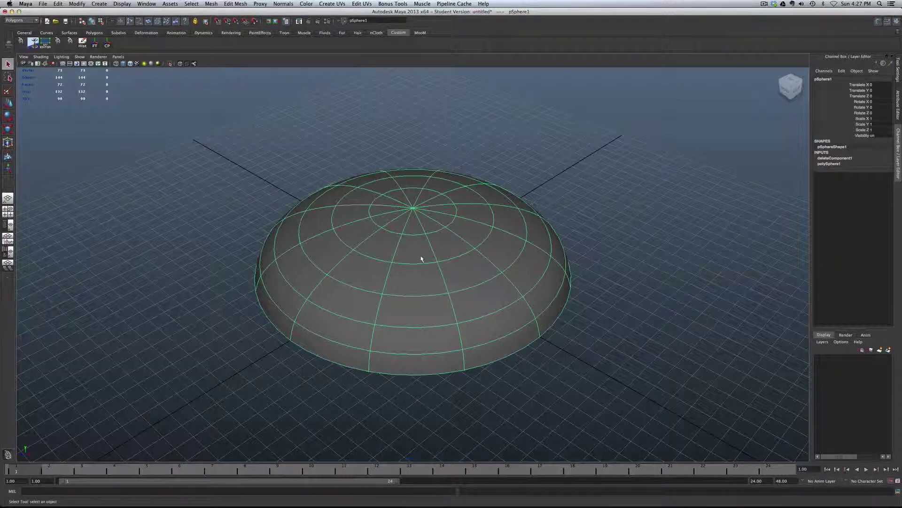
right_click(422, 258, "shift")
right_click_drag(421, 257, 423, 240)
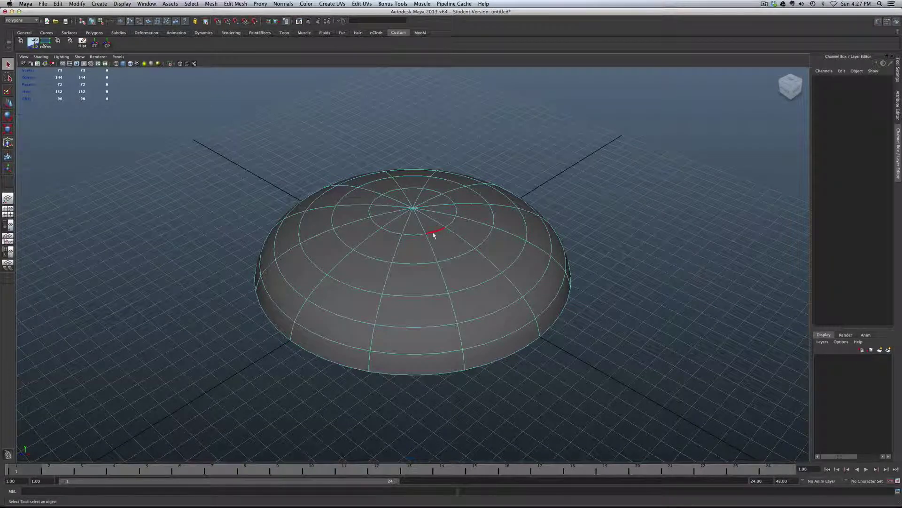
double_click(433, 233)
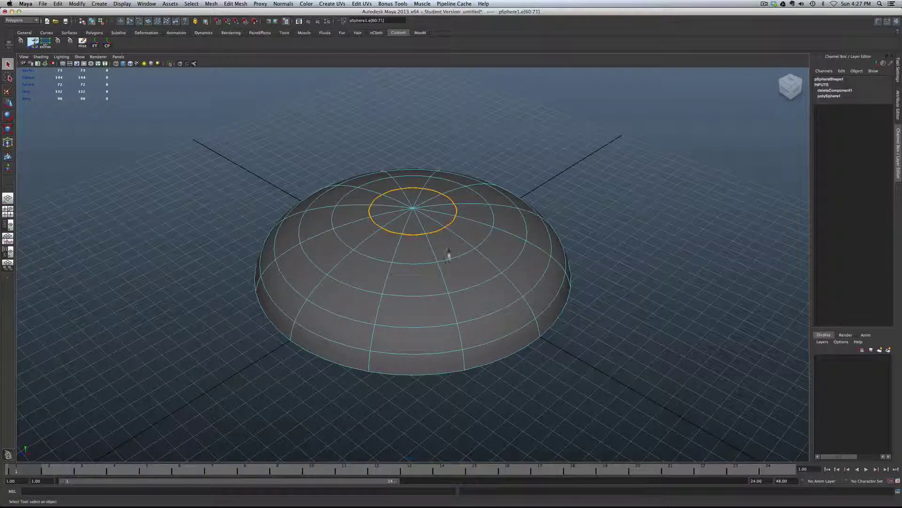
double_click(468, 290, "shift")
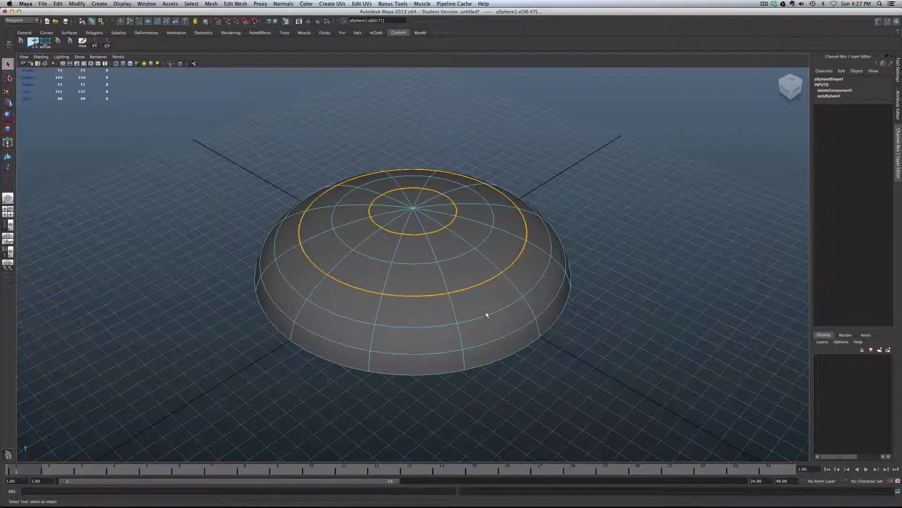
double_click(500, 342, "shift")
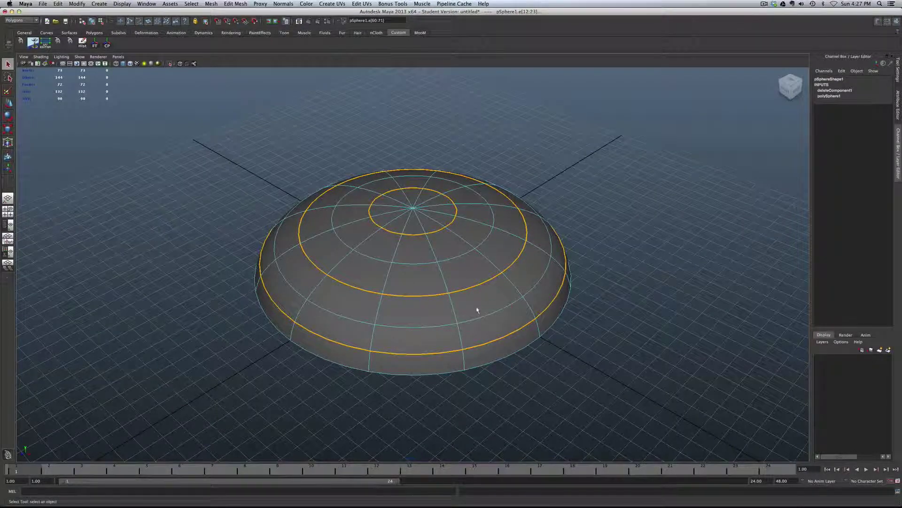
right_click_drag(477, 308, 460, 316, "shift")
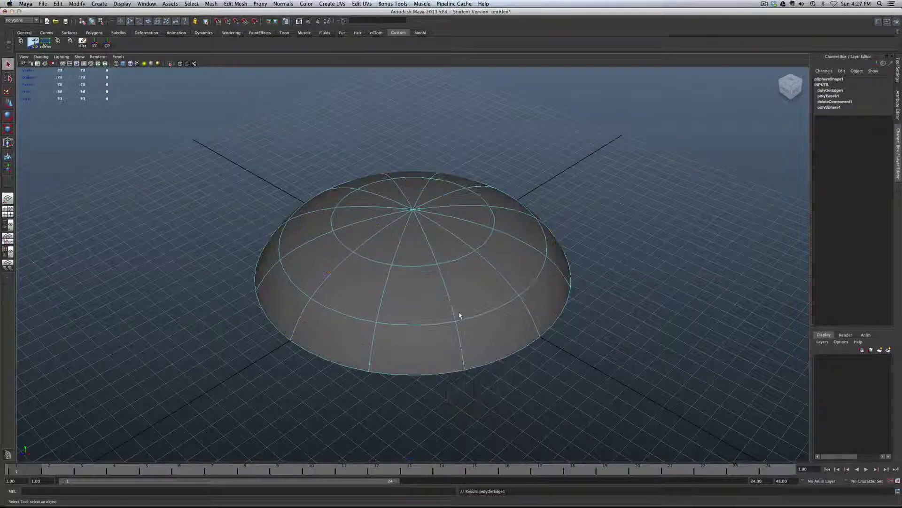
Step: Turn off the dome's smooth preview and delete its construction history in object mode
key("1")
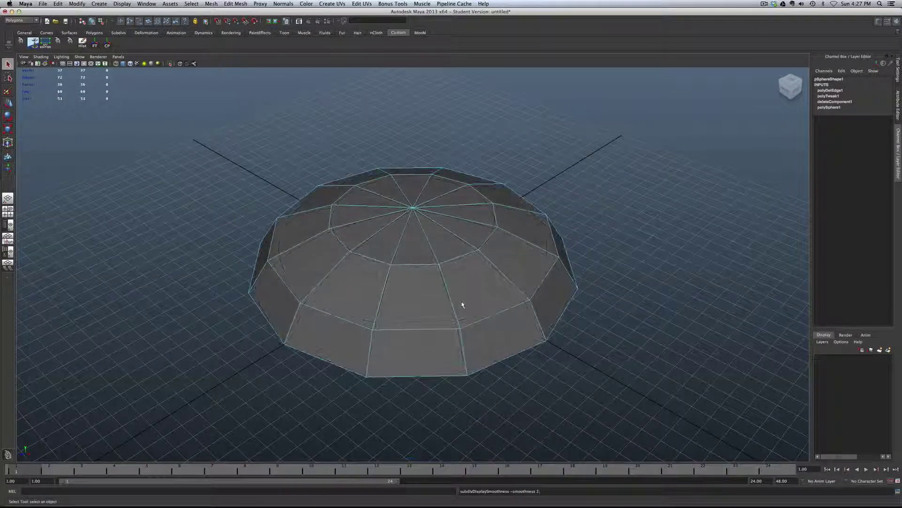
mouse_move(465, 302)
right_mouse_down()
mouse_move(487, 290)
mouse_move(479, 294)
right_mouse_up()
left_click(480, 295)
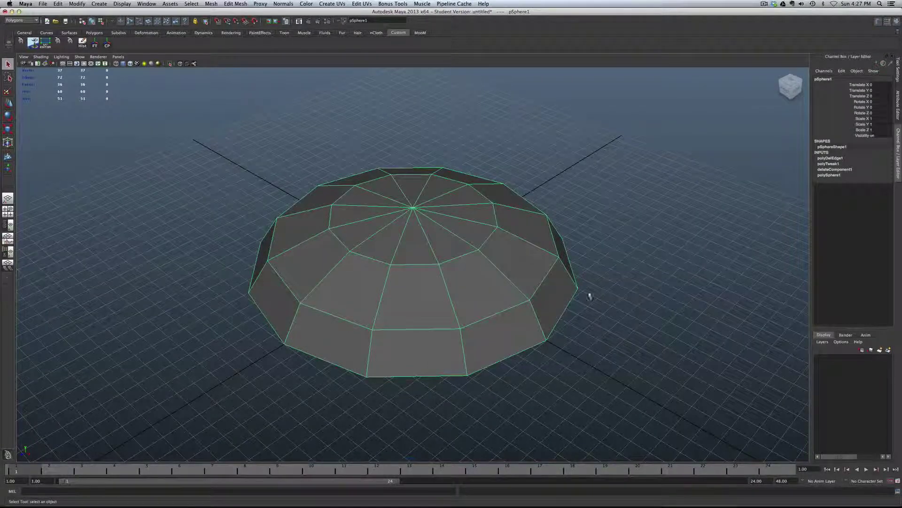
left_click(82, 42)
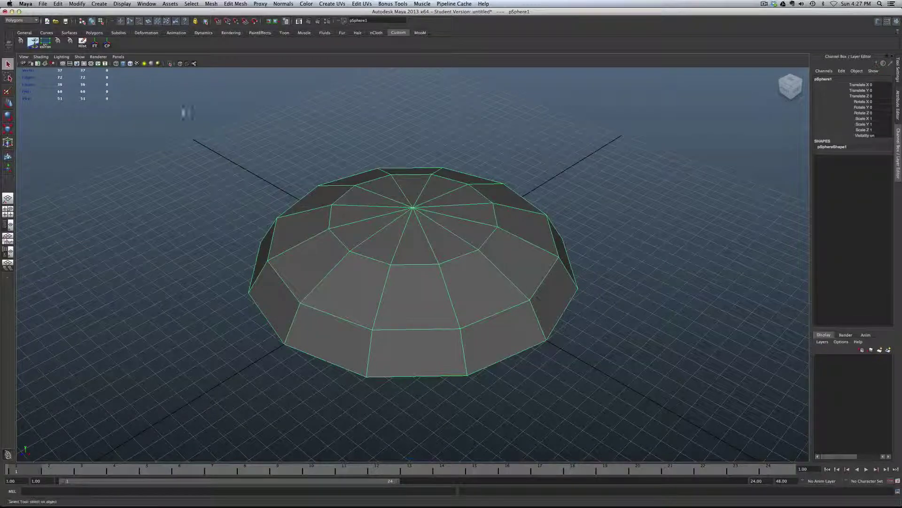
left_click(613, 234)
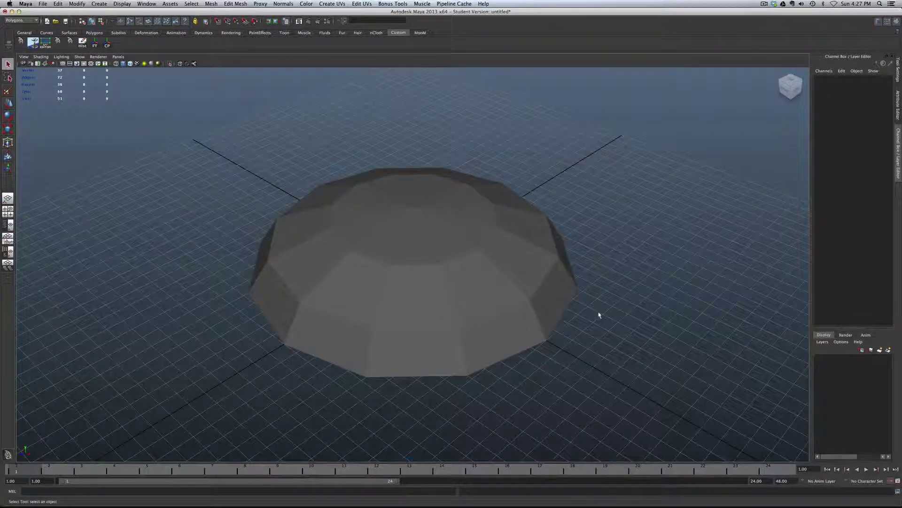
Step: Create a polygon cube at the origin with width, height and depth set to 2
right_click_drag(599, 315, 597, 329, "shift")
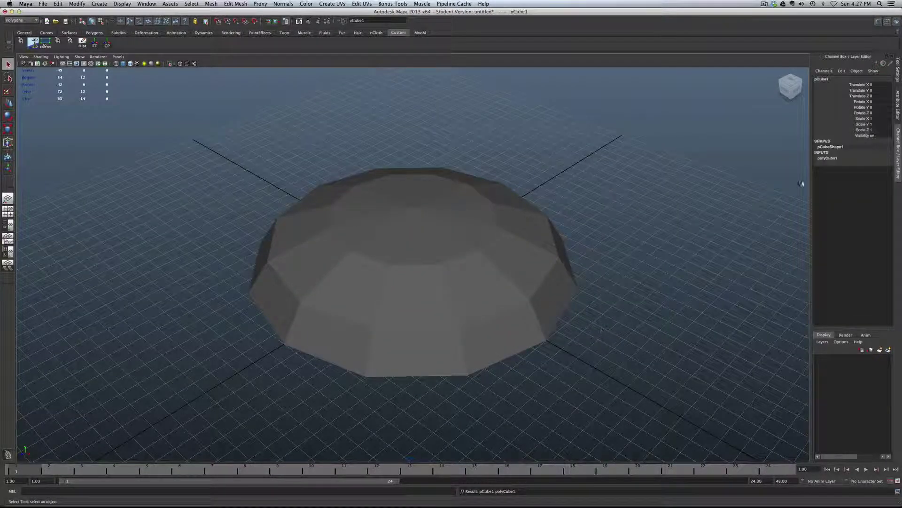
left_click(844, 159)
left_click(883, 164)
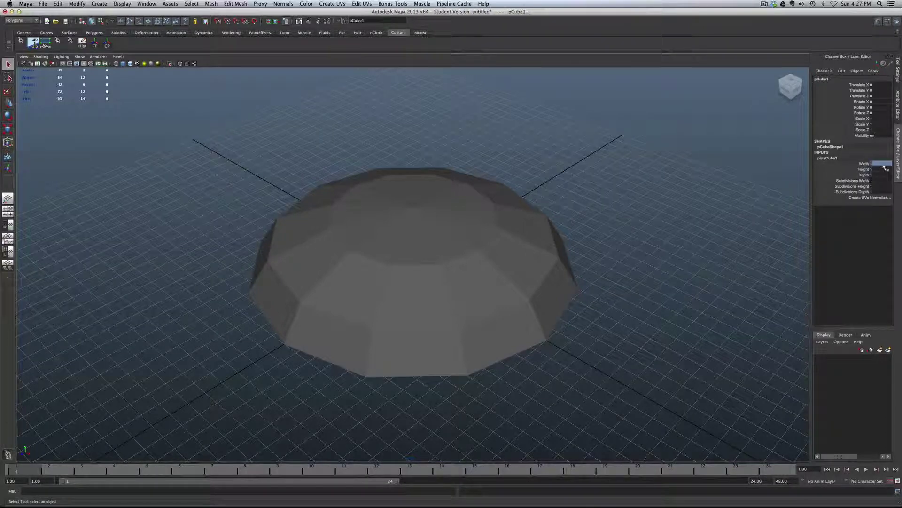
left_click_drag(885, 168, 883, 175)
type("2")
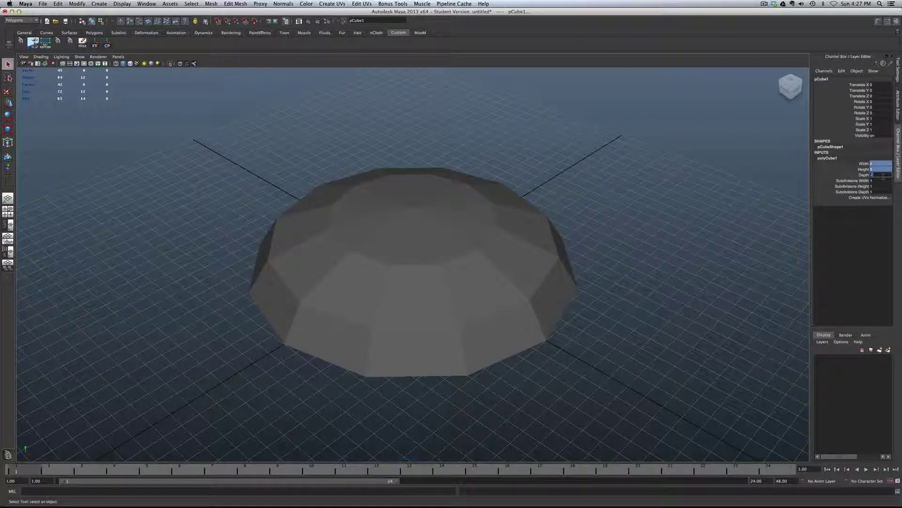
left_click(680, 249)
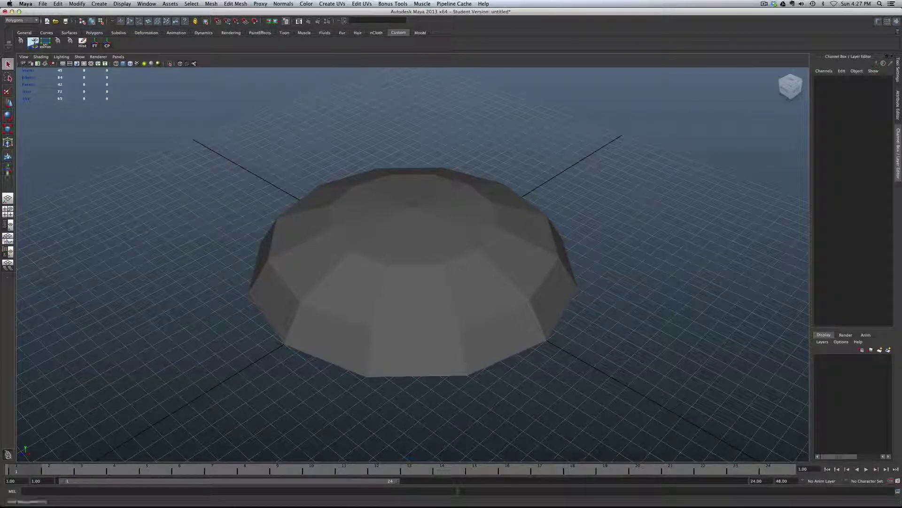
Step: Select the hidden cube through the Outliner and move it straight up above the dome, to about 3.34 in Y
left_click(8, 225)
left_click(50, 108)
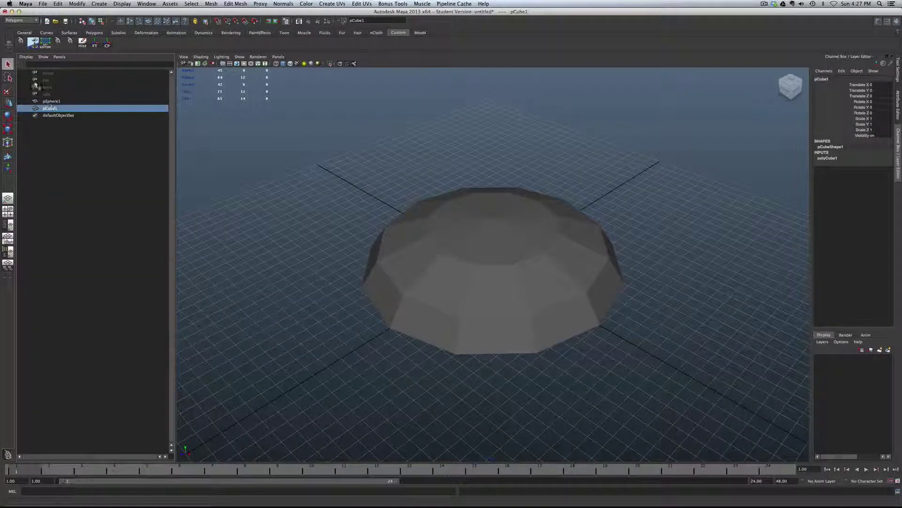
key("w")
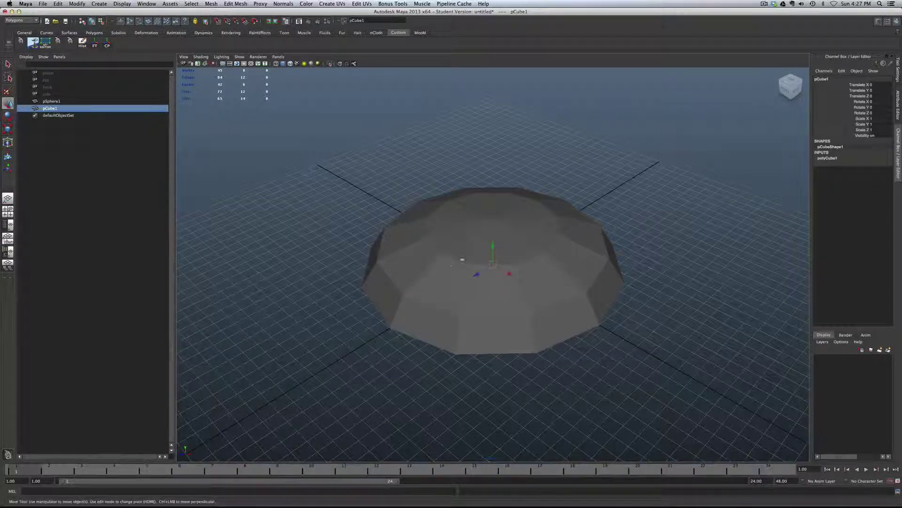
left_click_drag(493, 243, 493, 163)
left_click_drag(484, 322, 479, 303, "alt")
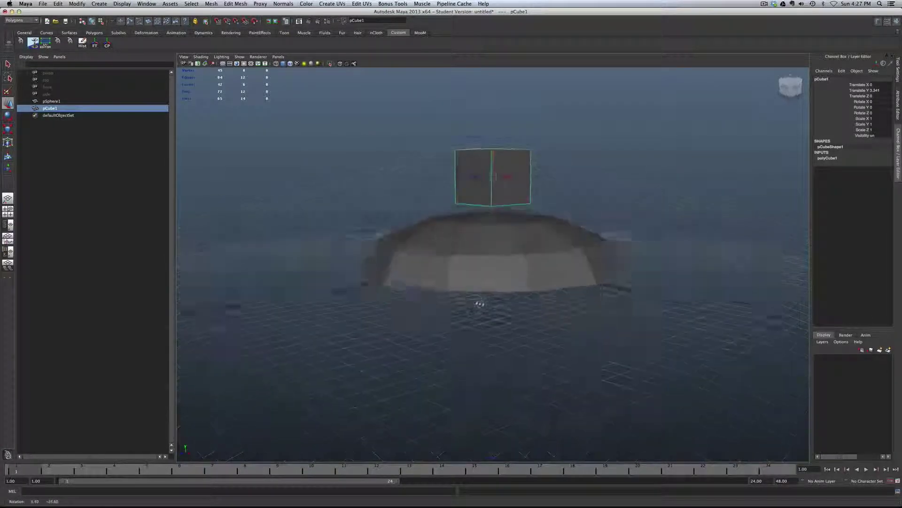
middle_click_drag(479, 305, 458, 393, "alt")
scroll(456, 394, "up", 4)
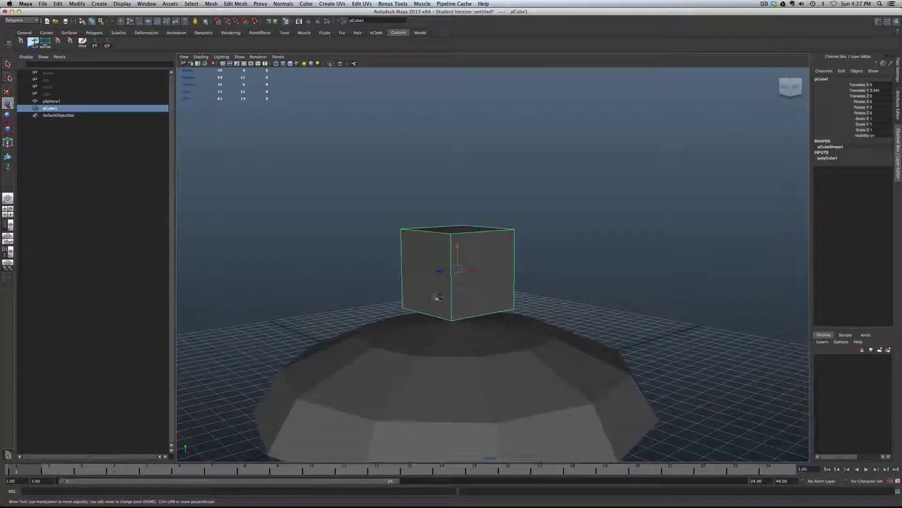
Step: Select the cube's four side faces and toggle the Keep Faces Together option
right_click_drag(431, 249, 428, 266)
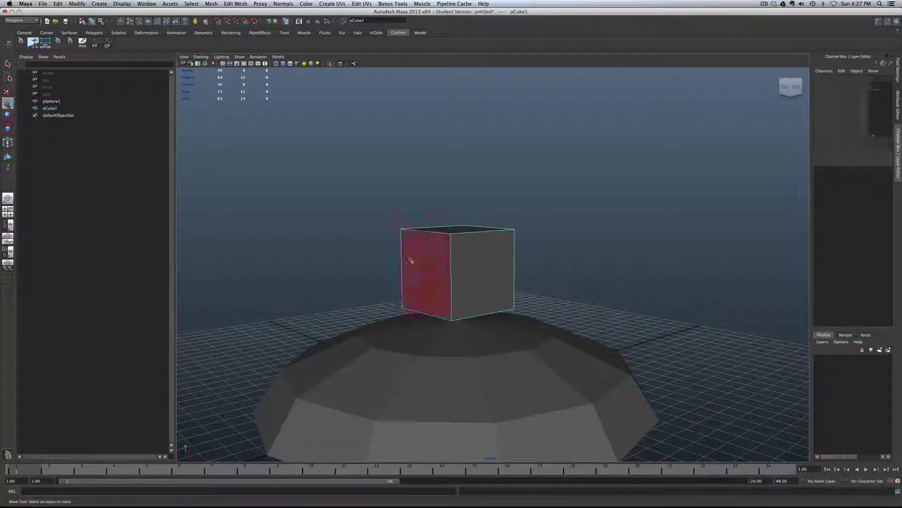
left_click_drag(360, 258, 647, 271)
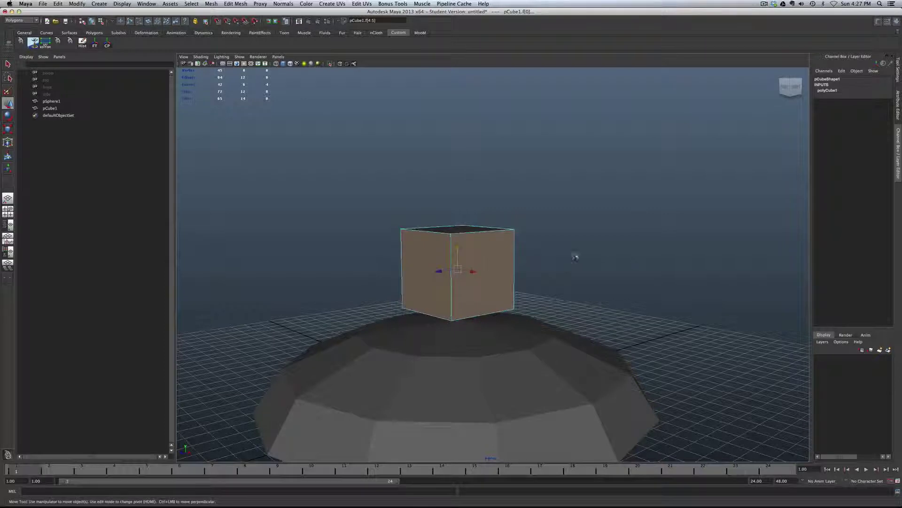
left_click(235, 4)
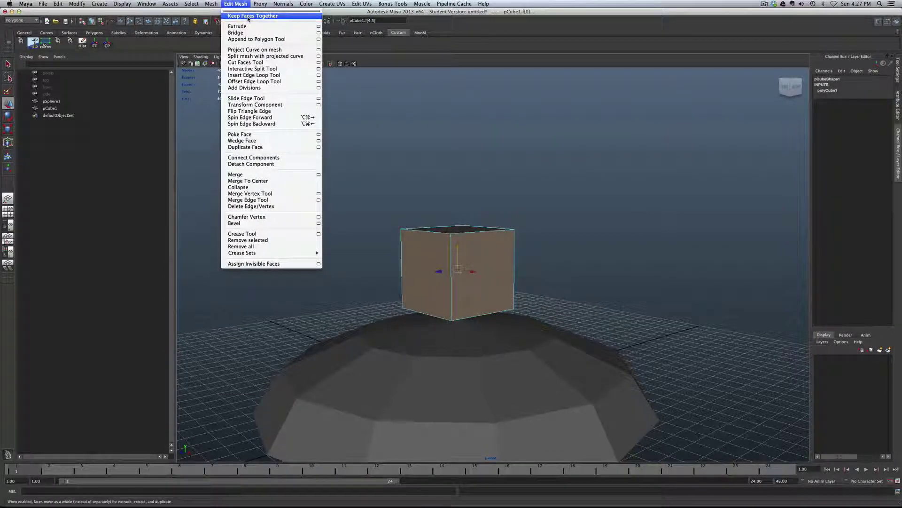
left_click(248, 17)
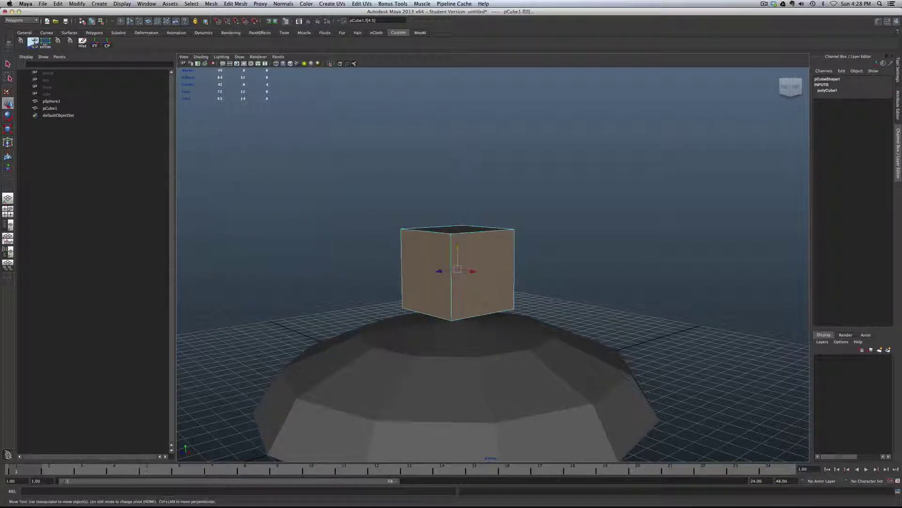
Step: Extrude the cube's four side faces outward separately and set the extrusion's Local Translate Z to 2, forming a cross
right_click_drag(488, 295, 486, 312, "shift")
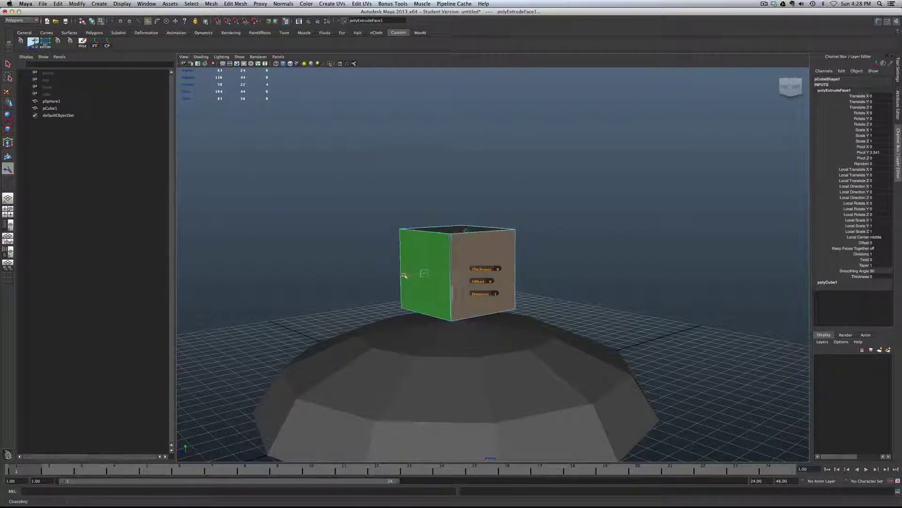
left_click_drag(407, 275, 343, 283)
left_click_drag(410, 250, 414, 285, "alt")
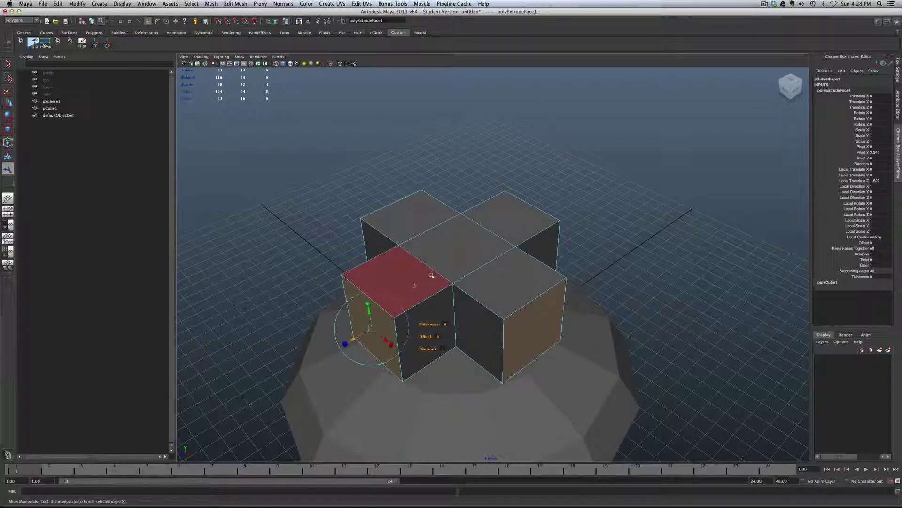
left_click(886, 181)
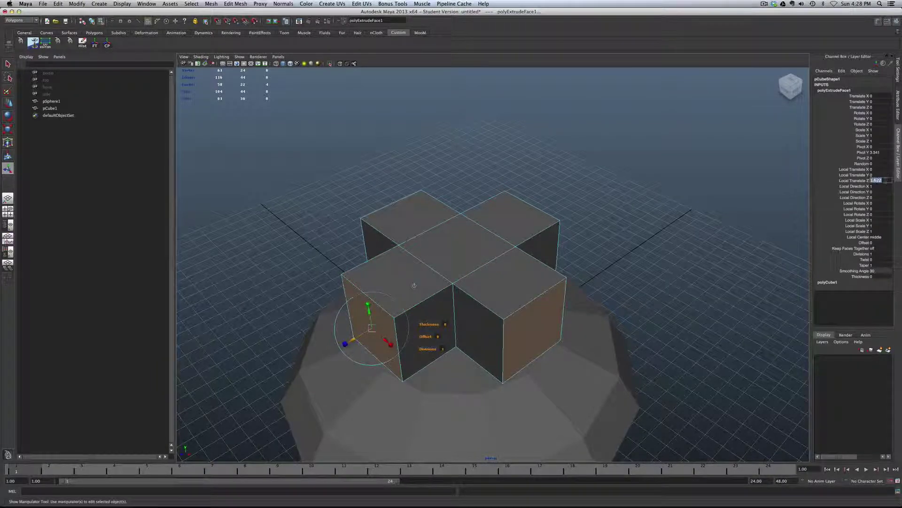
key("Return")
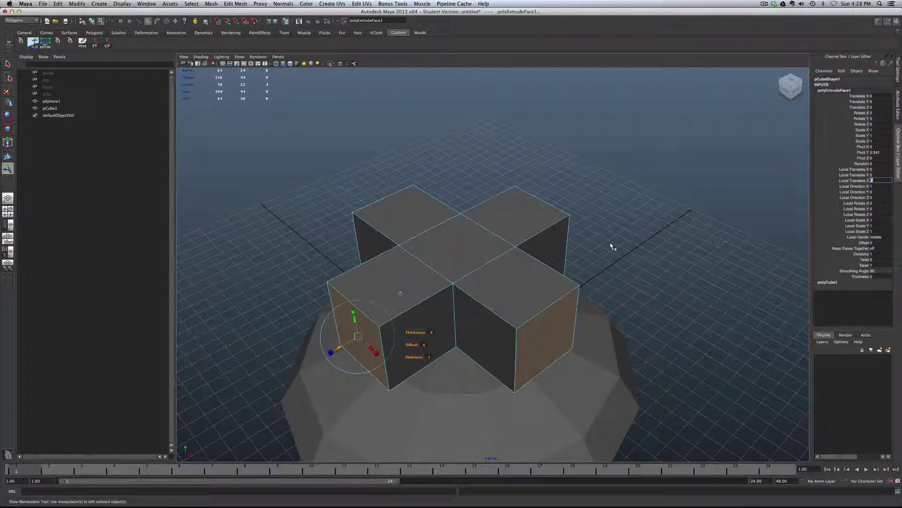
Step: Select all vertical edges of the cross and bevel them with width 0.2 and 1 segment
left_click_drag(614, 246, 618, 221, "alt")
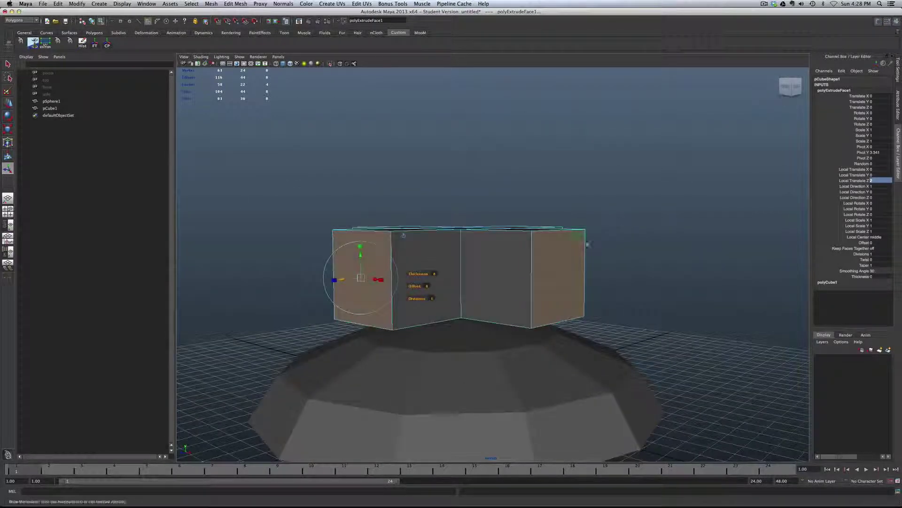
right_click_drag(562, 259, 562, 239)
left_click(675, 271)
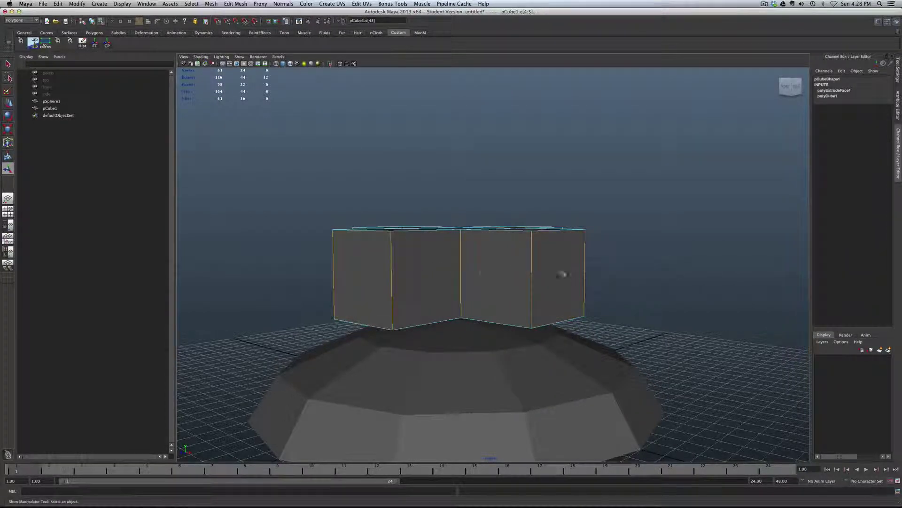
mouse_move(499, 268)
left_mouse_down("alt")
mouse_move(470, 254)
mouse_move(348, 272)
mouse_move(428, 280)
mouse_move(509, 266)
mouse_move(500, 274)
left_mouse_up("alt")
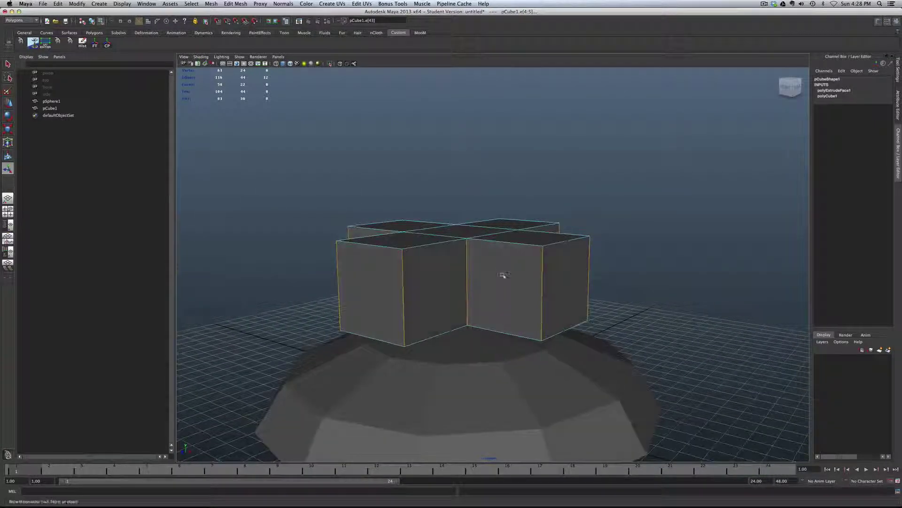
right_click_drag(503, 276, 553, 276, "shift")
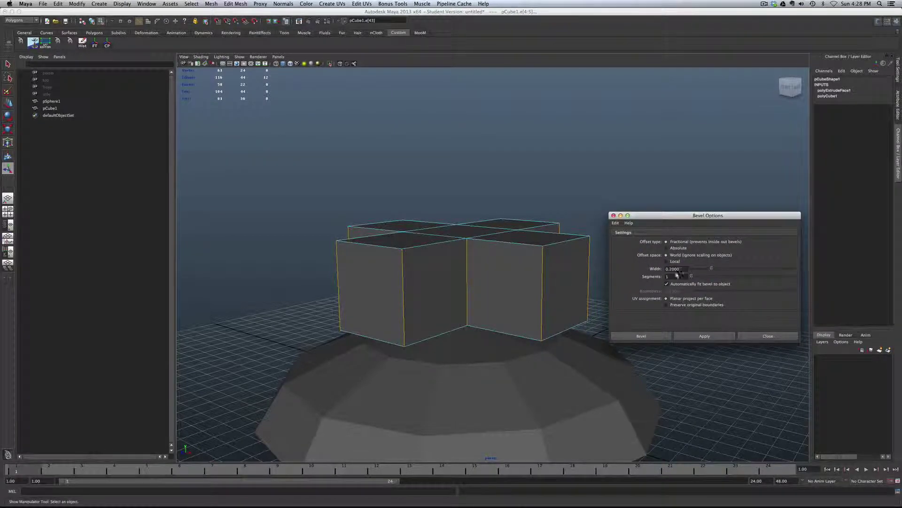
left_click(708, 335)
left_click(755, 337)
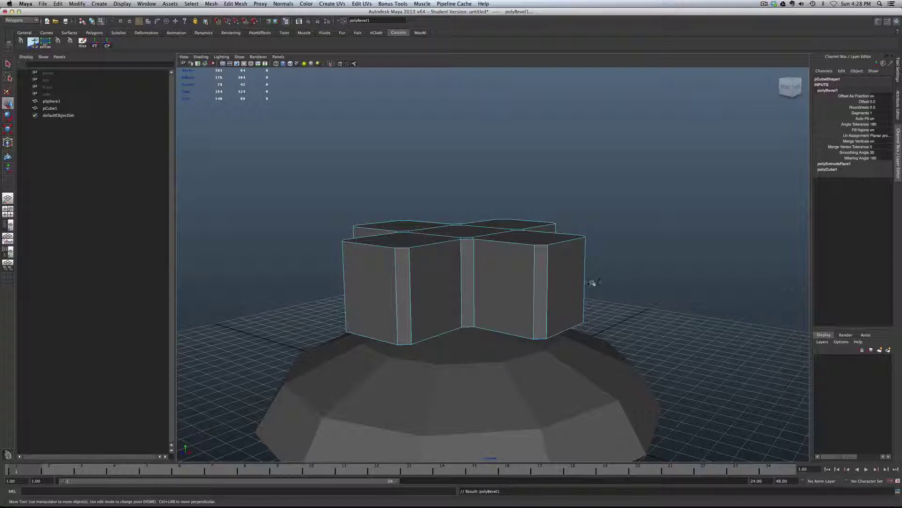
Step: Return the bevelled cross to object mode and show the scene from the top in wireframe
left_click_drag(543, 275, 538, 296, "alt")
right_click_drag(542, 308, 554, 303)
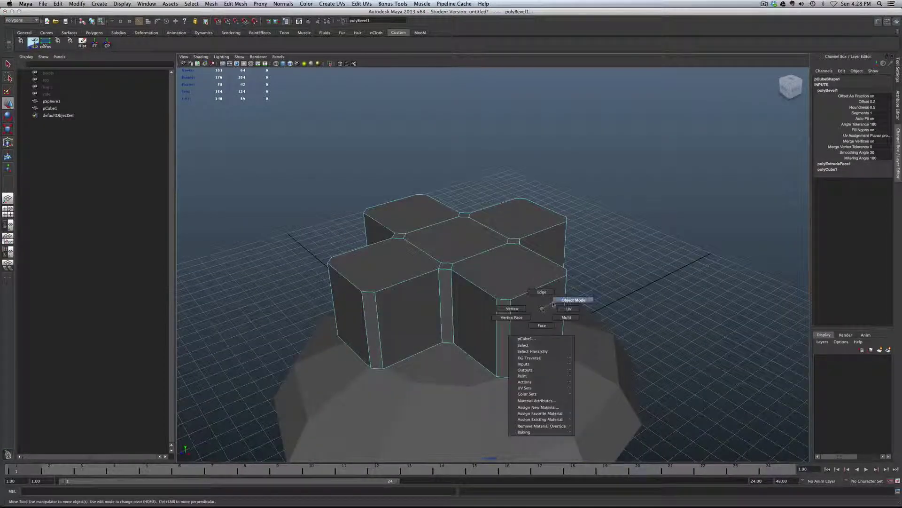
left_click(530, 296)
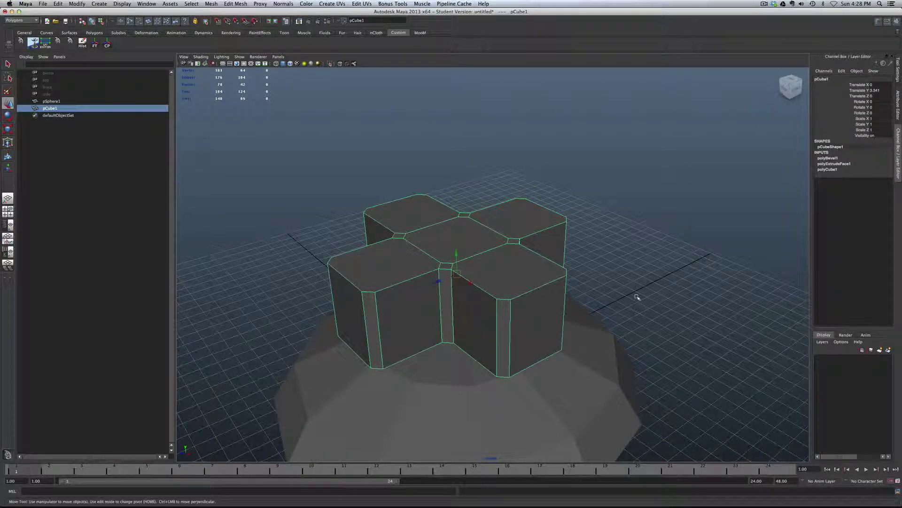
key("space")
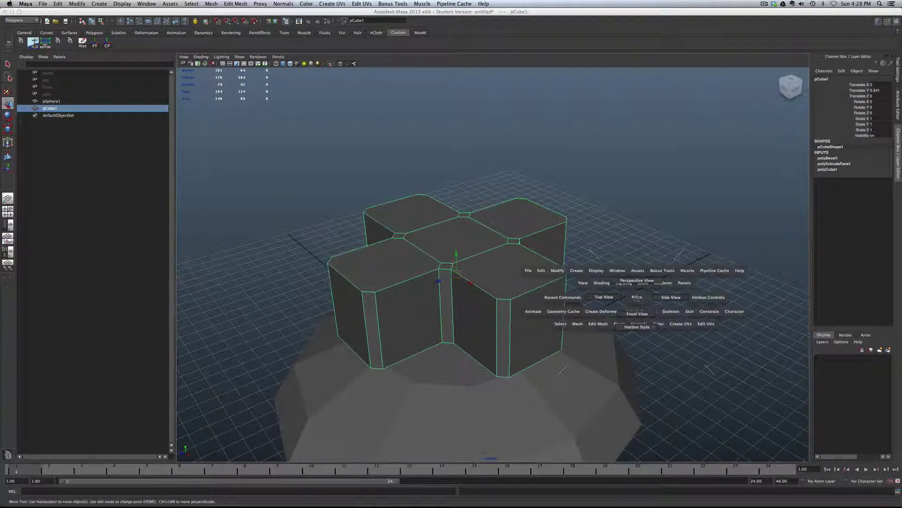
left_click_drag(637, 298, 616, 299)
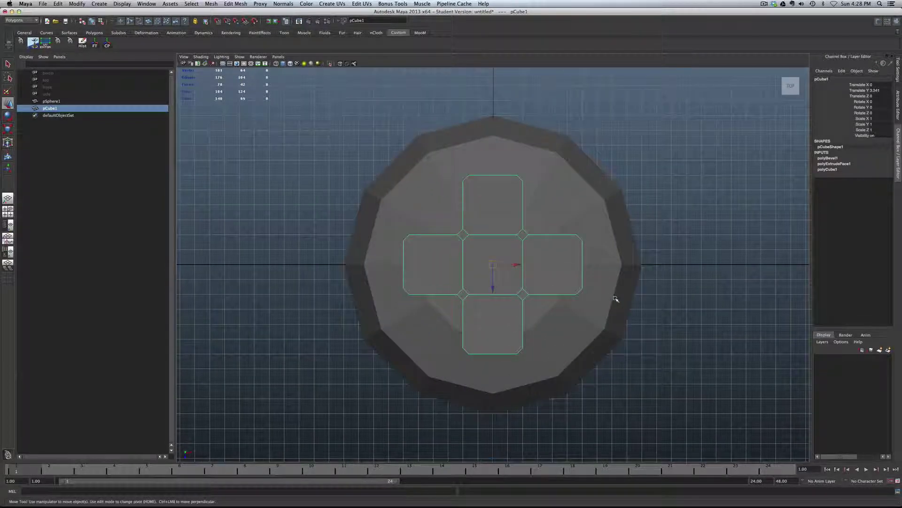
key("4")
scroll(489, 244, "up", 3)
scroll(489, 242, "down", 3)
scroll(488, 241, "up", 1)
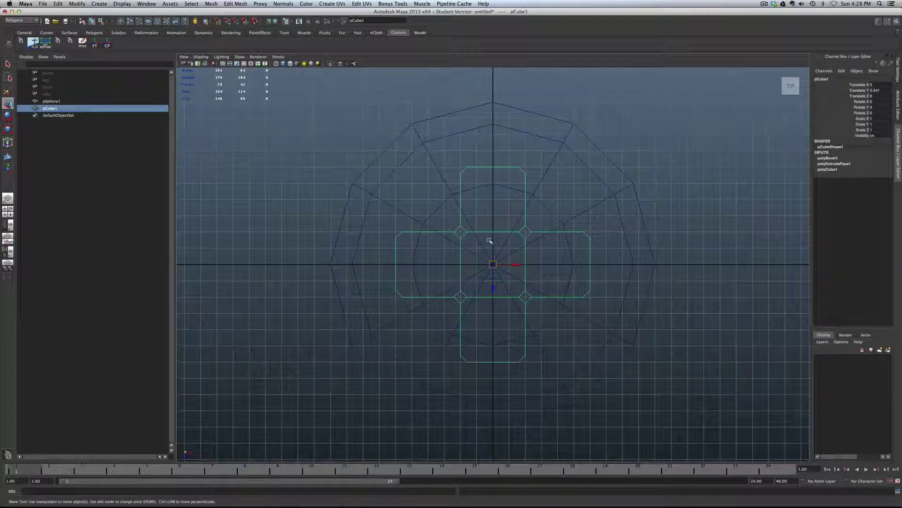
scroll(489, 242, "up", 2)
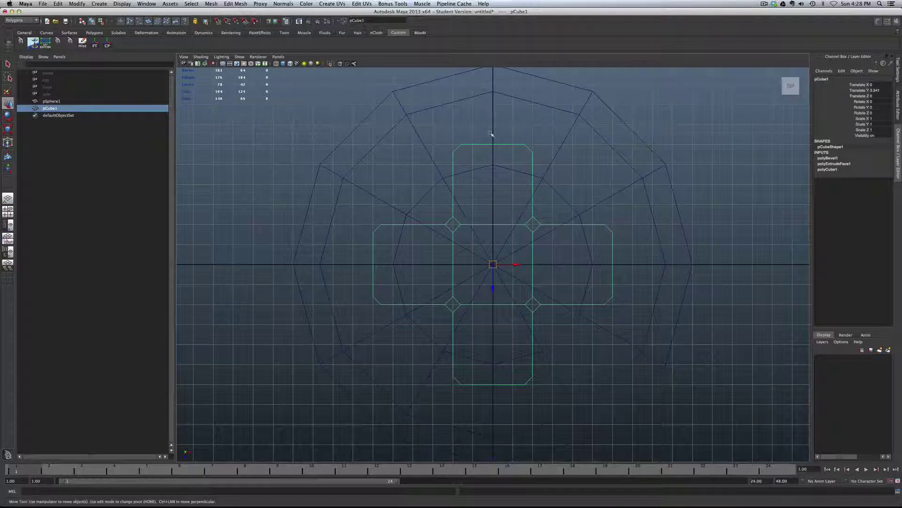
Step: Select the dome and rotate it to 15 degrees in Y so its edges line up symmetrically with the cross
left_click_drag(487, 119, 505, 123)
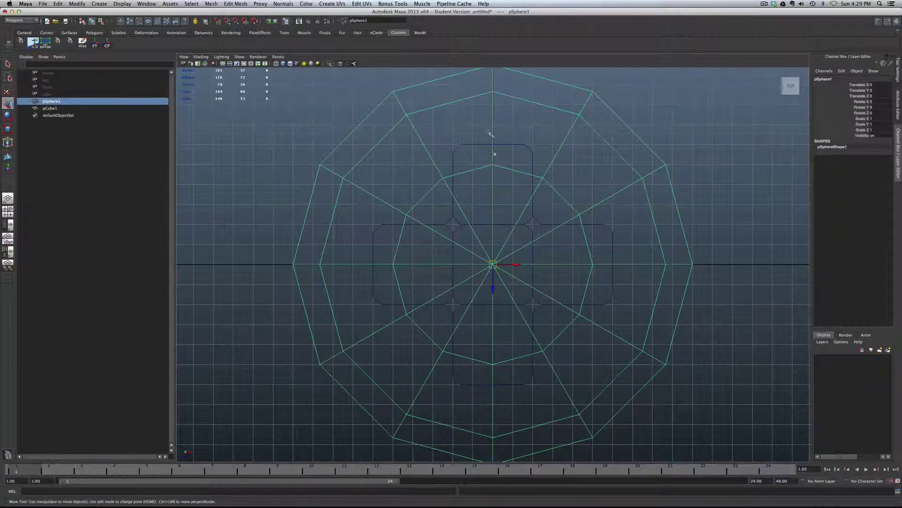
left_click(477, 151)
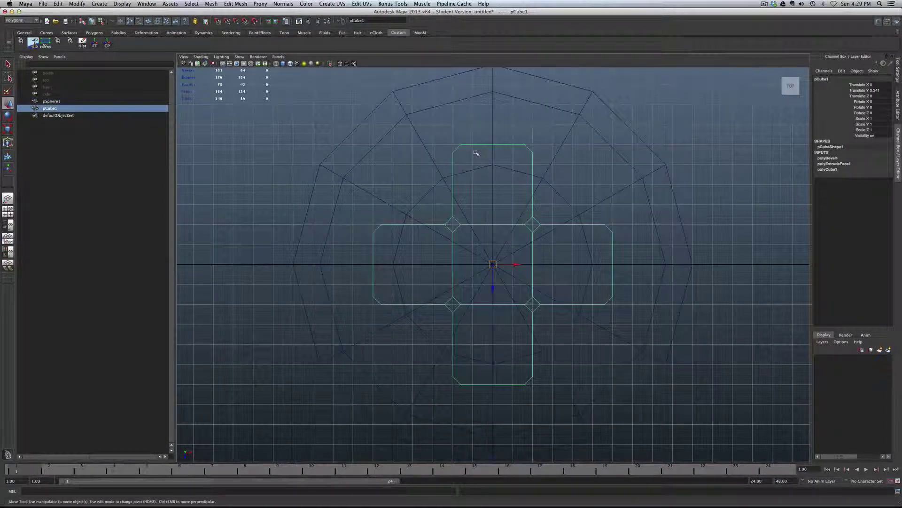
left_click(493, 127)
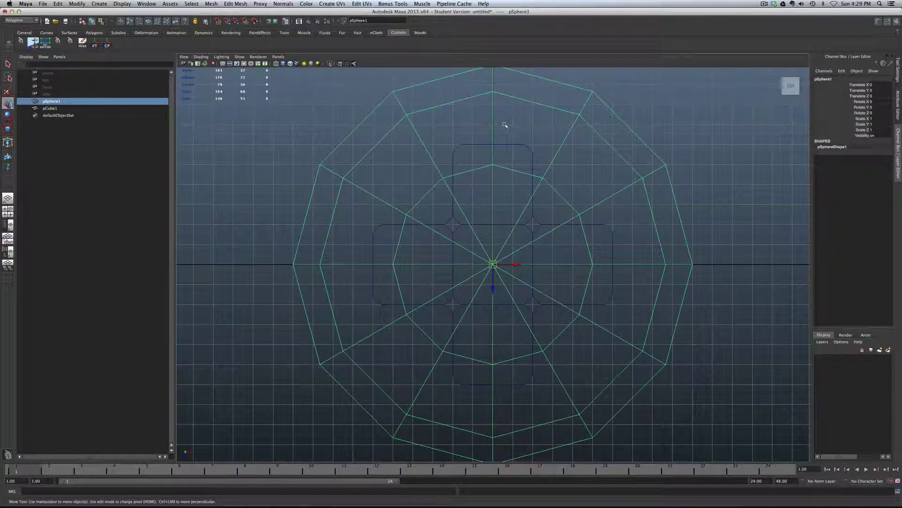
key("e")
left_click_drag(514, 242, 522, 246)
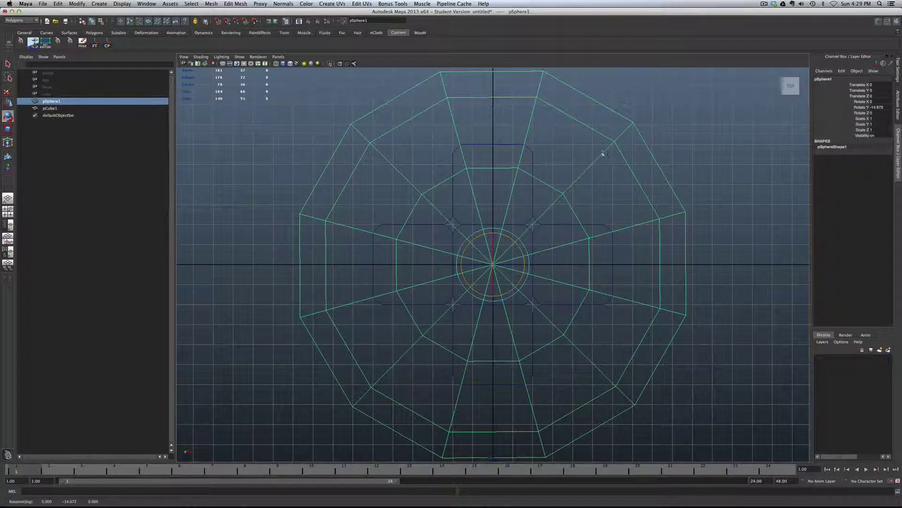
double_click(877, 107)
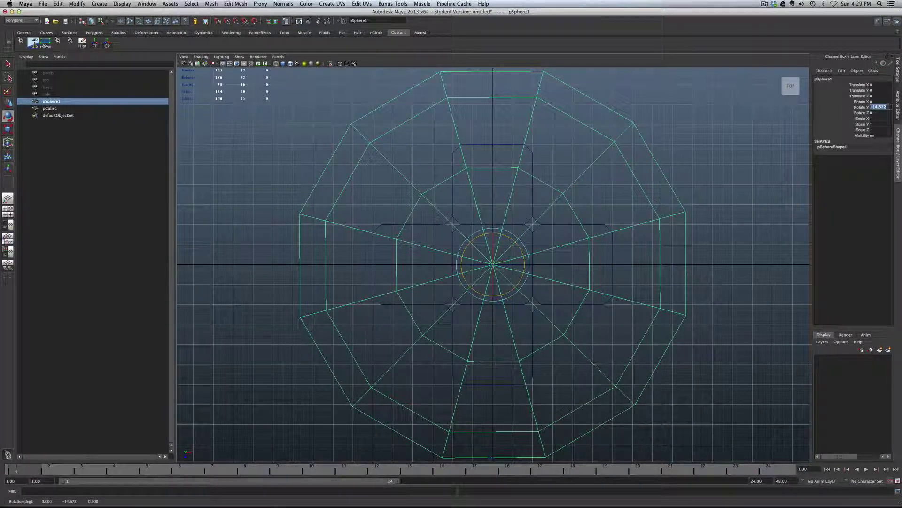
type("15")
key("Return")
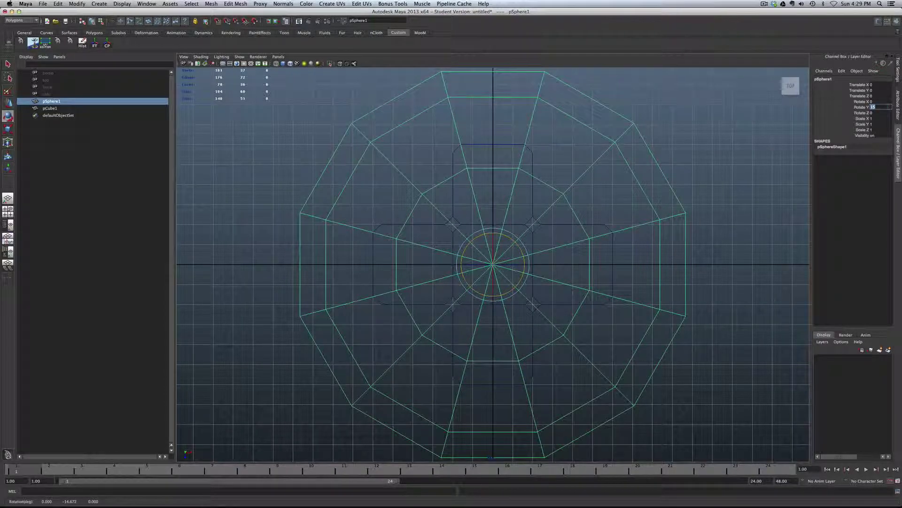
left_click(689, 154)
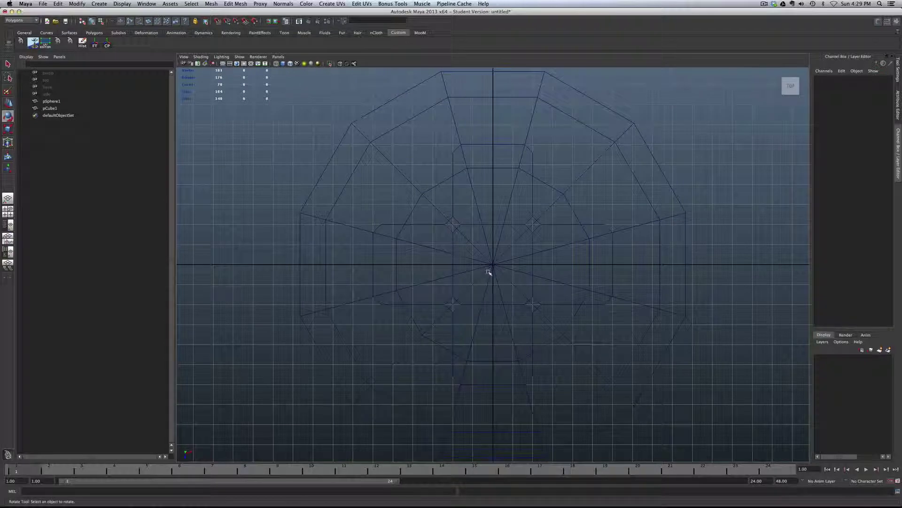
Step: Return to the shaded perspective view and lower the cross into the dome, to about 1.18 in Y
key("space")
left_click_drag(489, 271, 489, 262)
key("5")
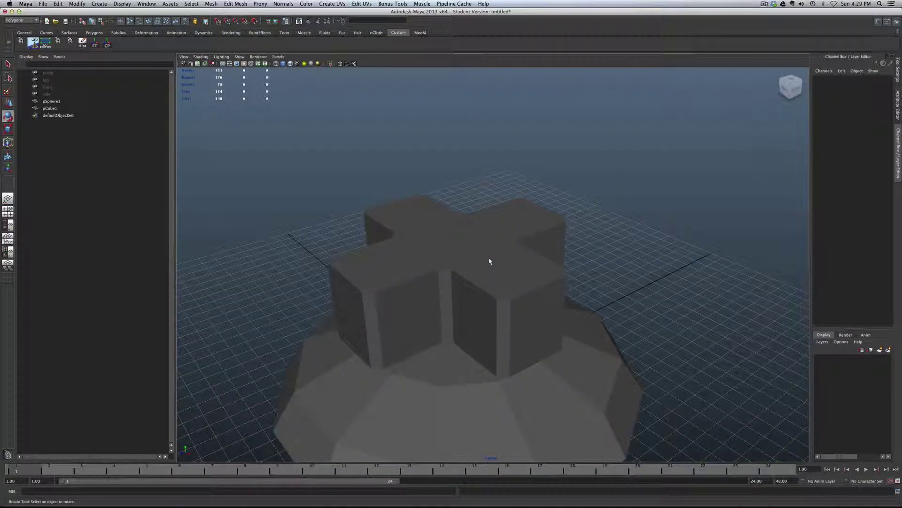
scroll(489, 262, "down", 3)
scroll(466, 308, "up", 2)
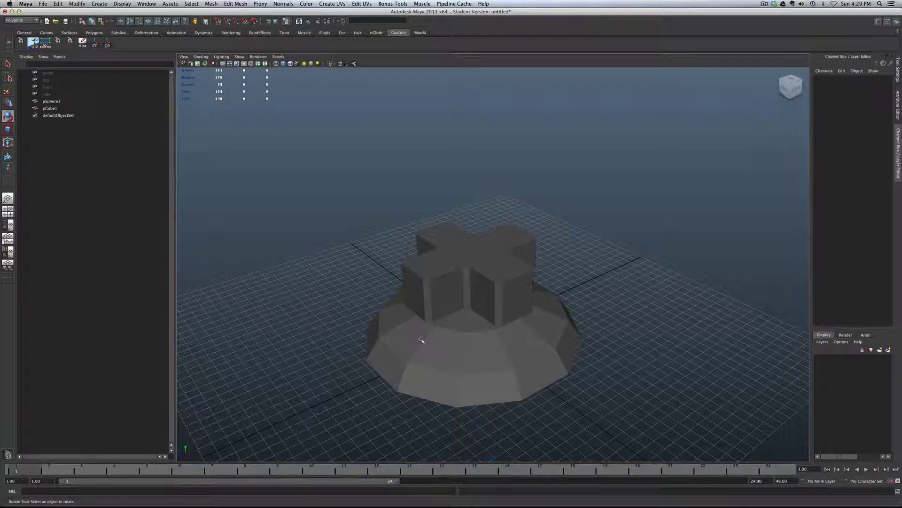
left_click(454, 279)
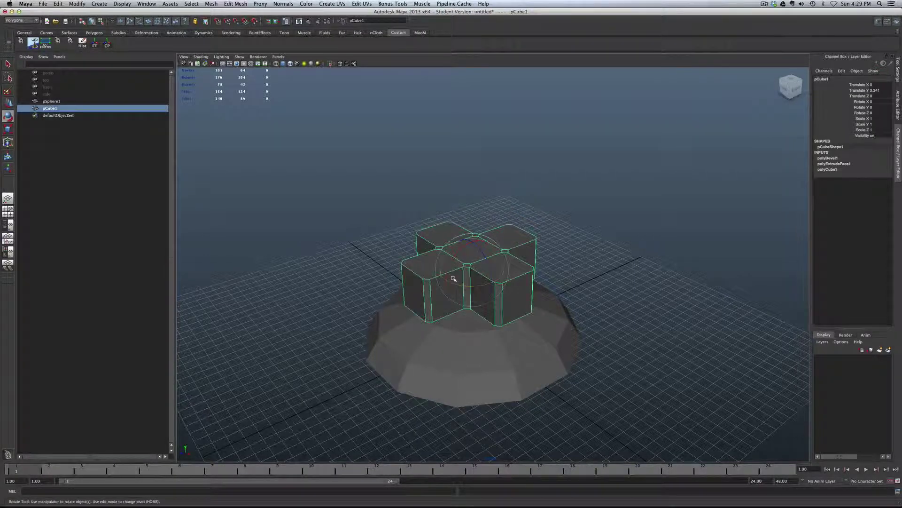
key("w")
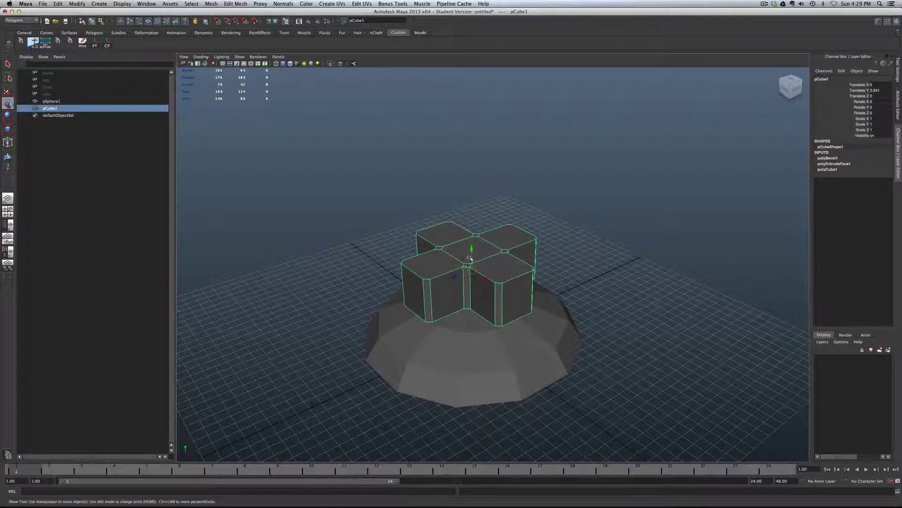
left_click_drag(470, 254, 475, 294)
scroll(472, 308, "up", 5)
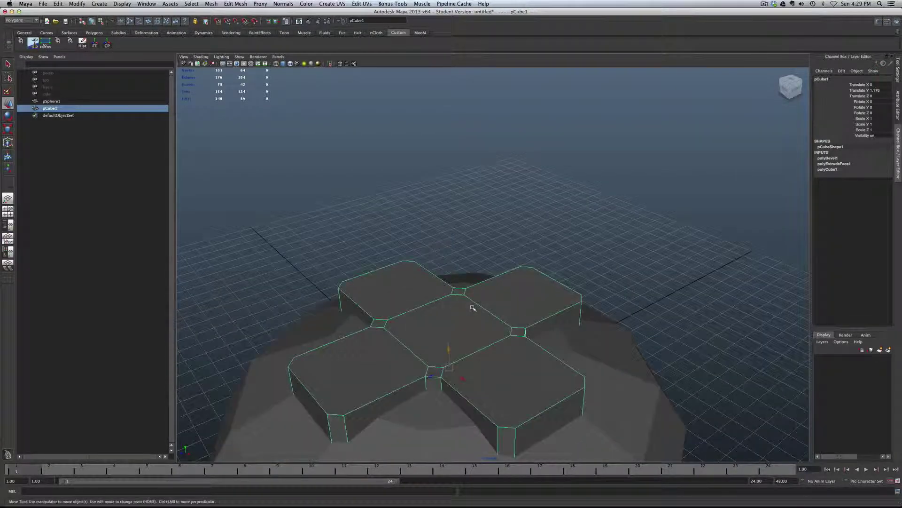
scroll(473, 307, "down", 4)
Step: Subtract the cross from the dome with a Boolean Difference to cut a cross-shaped recess
left_click(375, 358)
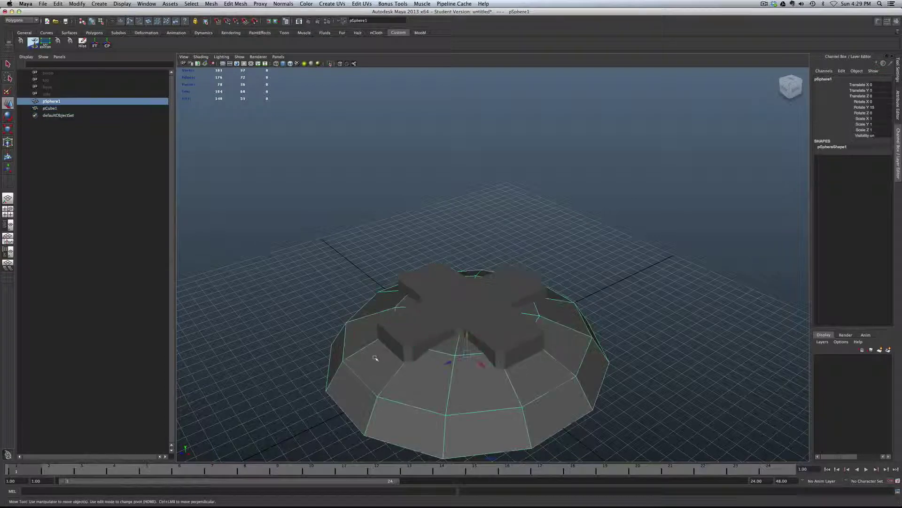
left_click(437, 314, "shift")
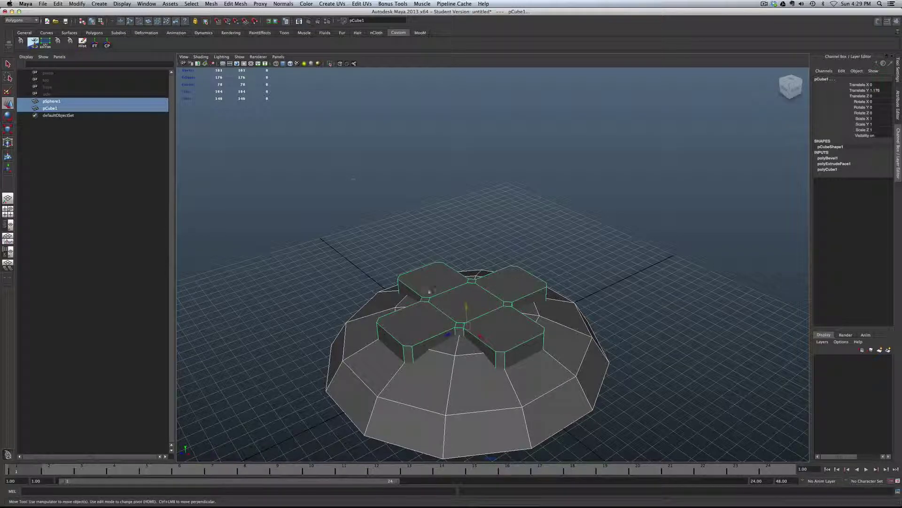
left_click(210, 4)
mouse_move(223, 36)
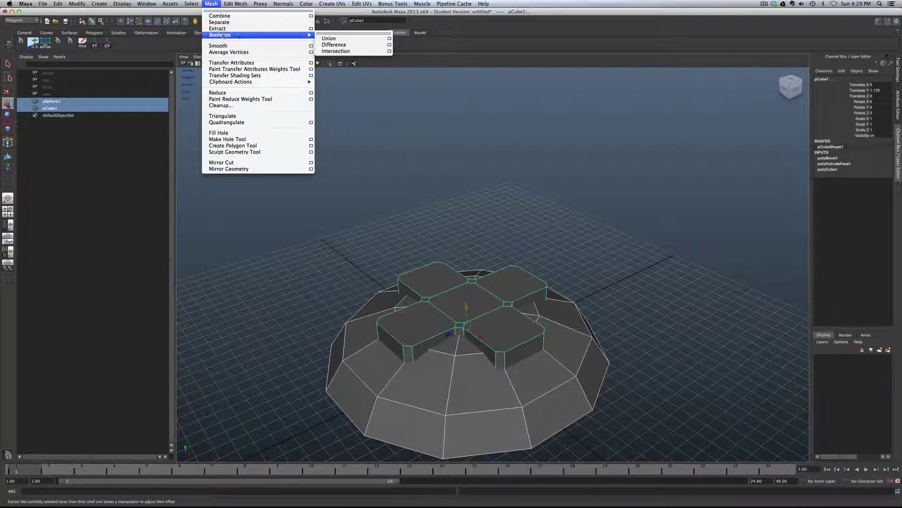
left_click(360, 46)
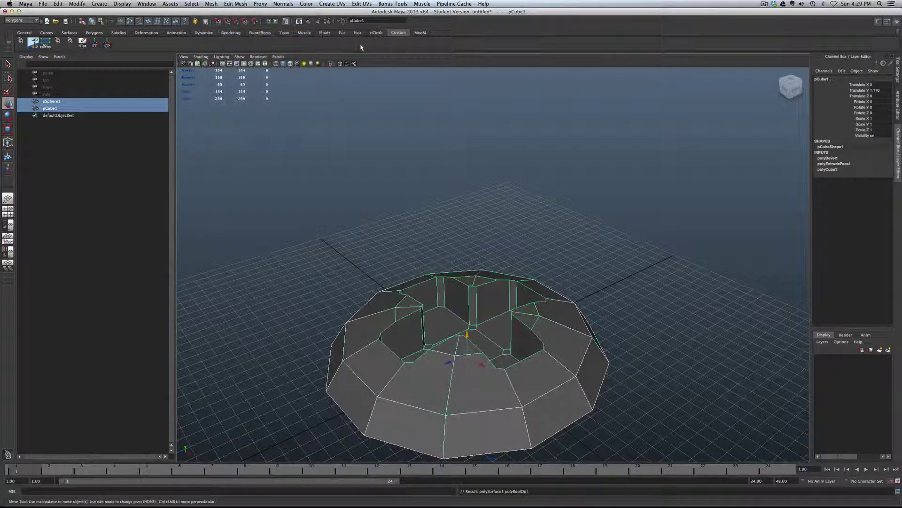
Step: Try deleting the lengthwise strip of floor and end-wall faces in the cross-shaped recess, and undo the deletion
left_click_drag(475, 282, 440, 298, "alt")
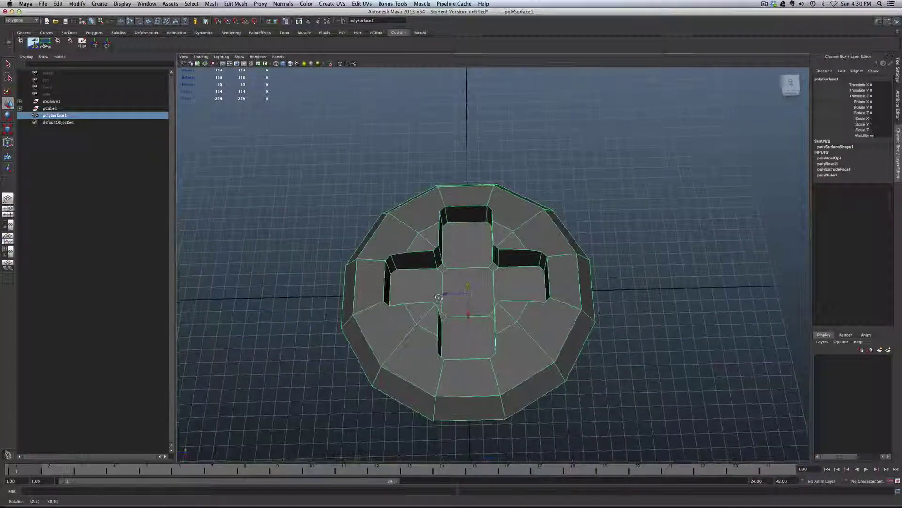
scroll(440, 298, "up", 5)
mouse_move(460, 243)
right_mouse_down()
mouse_move(429, 245)
mouse_move(459, 261)
right_mouse_up()
left_click_drag(447, 192, 458, 399)
key("Delete")
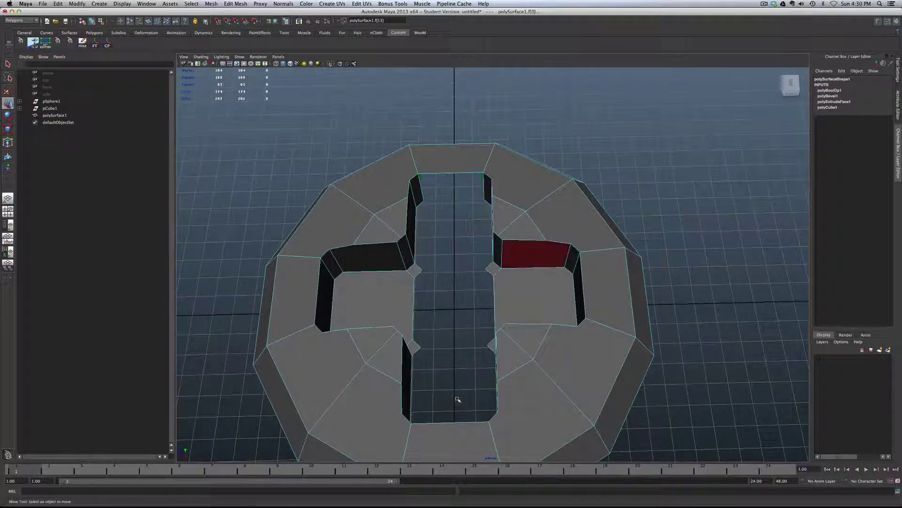
key("ctrl+z")
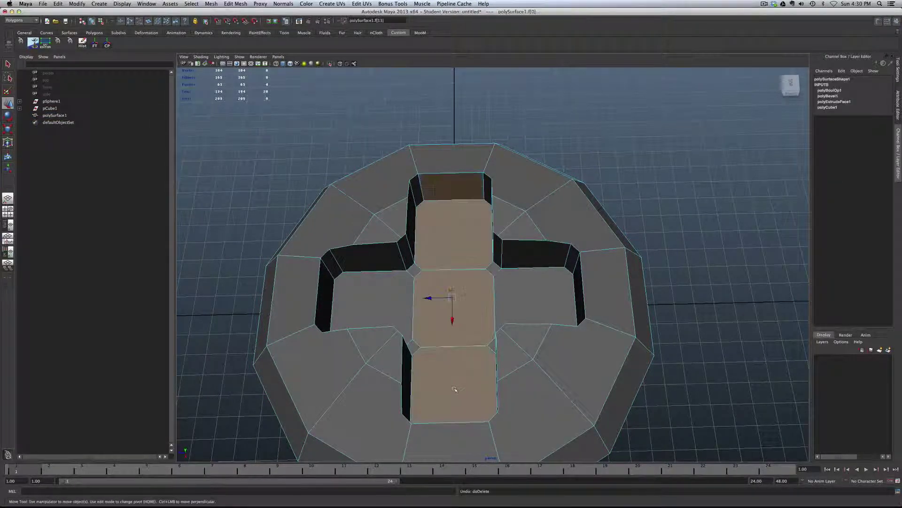
left_click(728, 210)
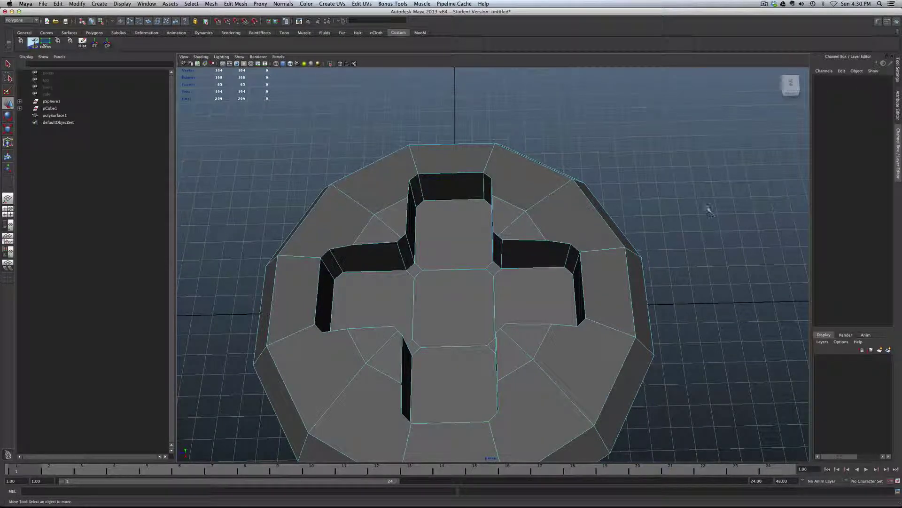
Step: Delete one end wall and all five large floor faces of the cross-shaped recess
left_click_drag(705, 207, 705, 213, "alt")
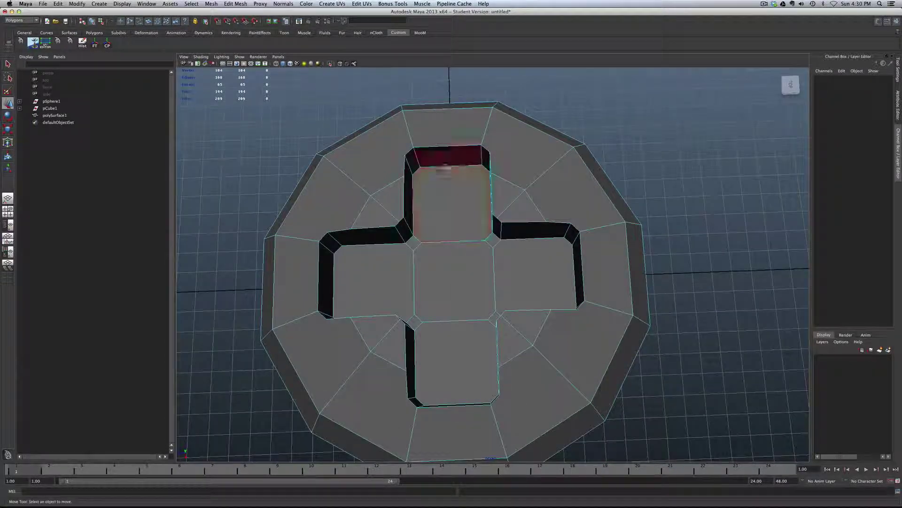
left_click(444, 164)
key("Delete")
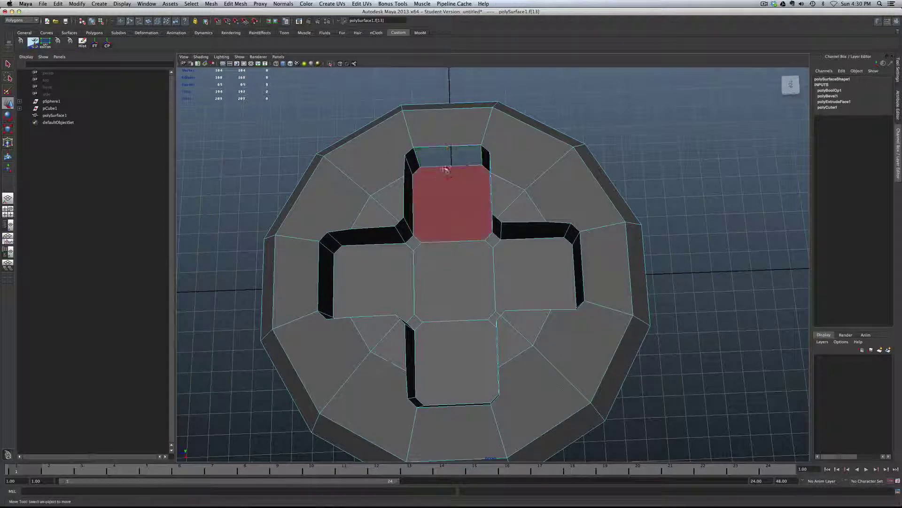
double_click(455, 386)
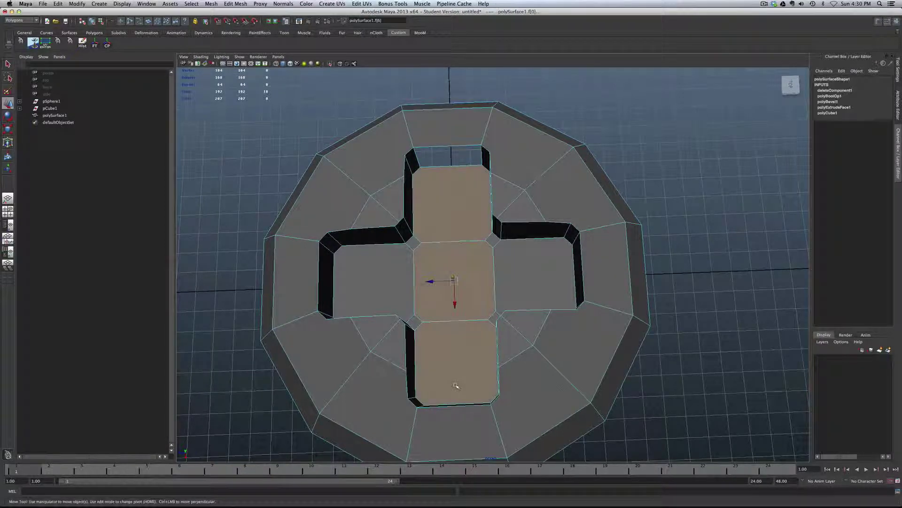
key("Delete")
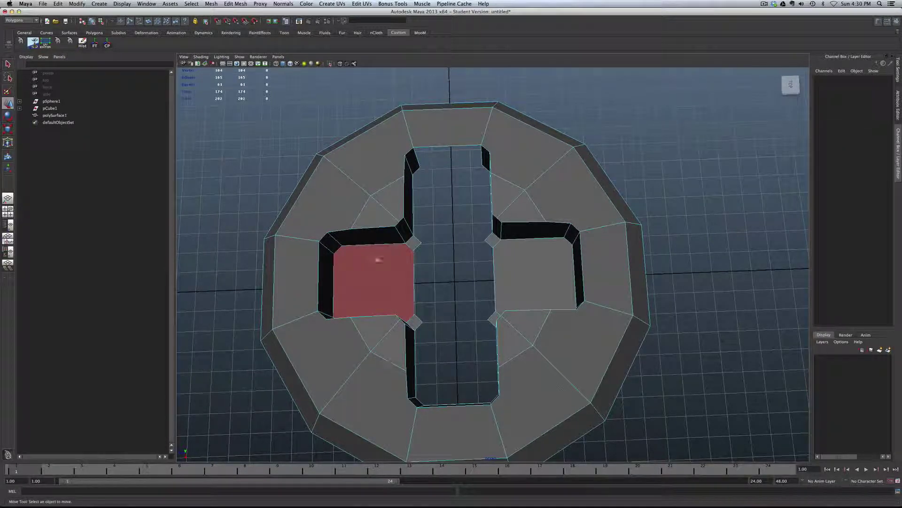
left_click_drag(377, 258, 553, 289)
key("Delete")
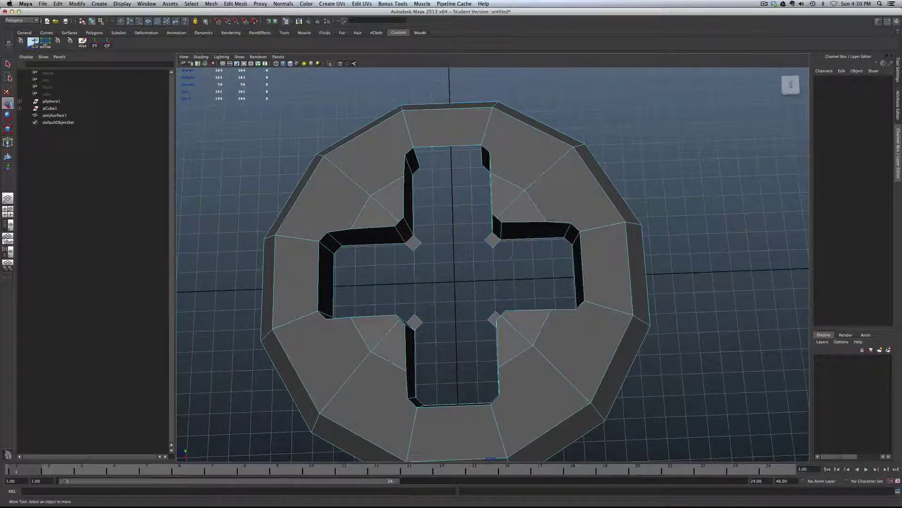
Step: Delete the side walls, bevel faces and small floor piece around one inner corner of the recess, plus the adjoining end wall
mouse_move(443, 272)
left_mouse_down("alt")
mouse_move(463, 275)
mouse_move(447, 282)
left_mouse_up("alt")
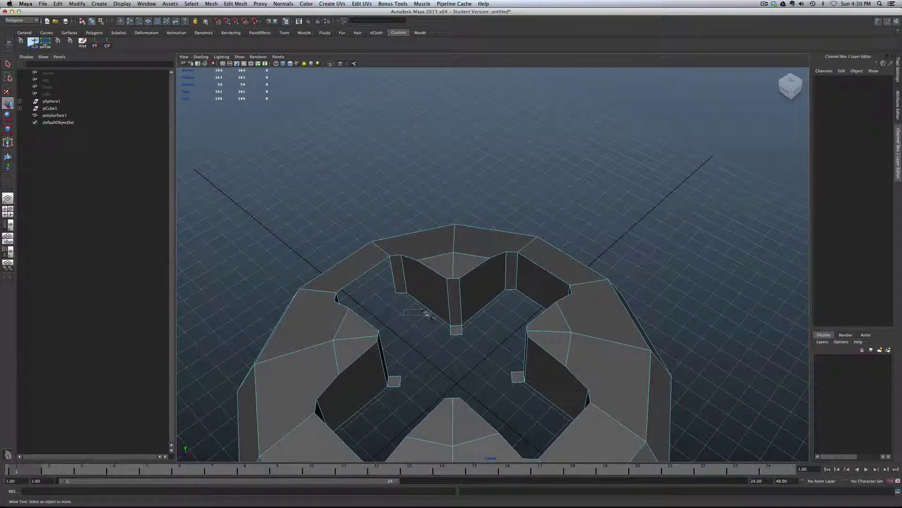
left_click_drag(404, 309, 484, 344)
key("Delete")
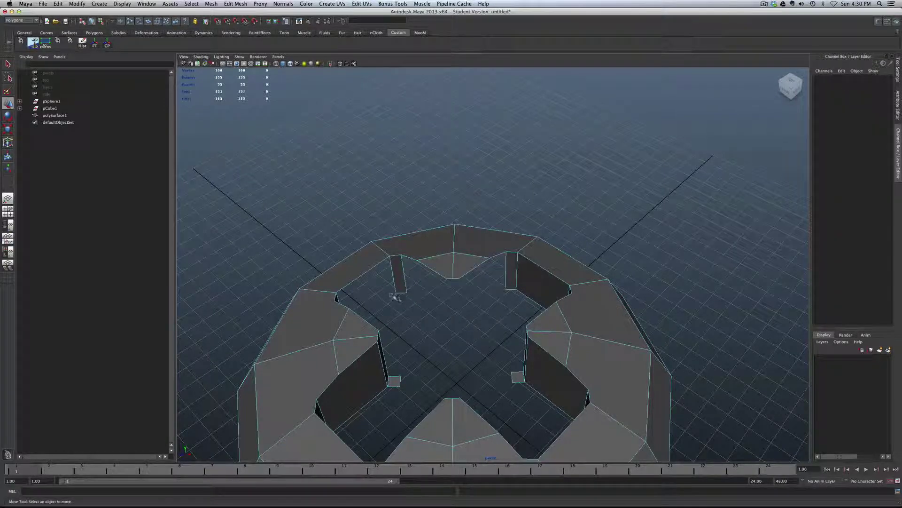
left_click_drag(392, 296, 409, 290)
key("Delete")
left_click(527, 284)
key("Delete")
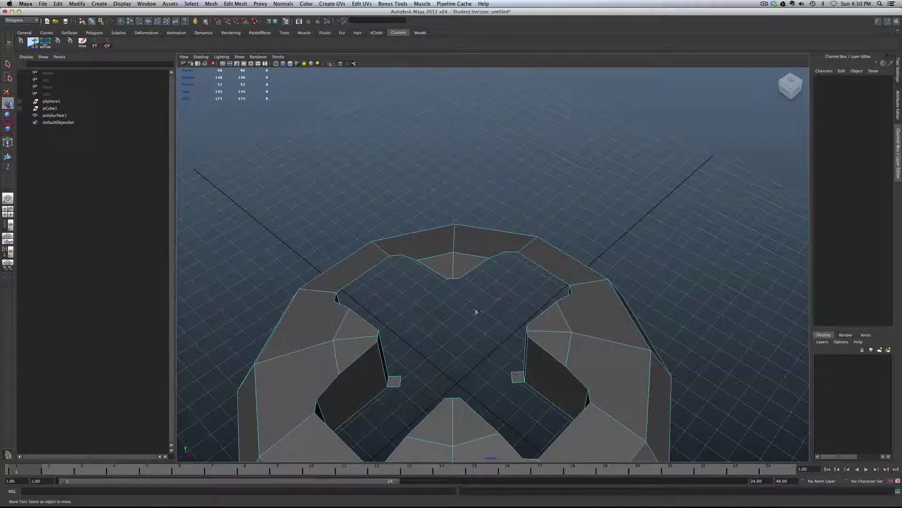
Step: Delete the walls, bevels and floor piece around the next inner corner of the recess, including the neighbouring arm's end wall
left_click_drag(427, 342, 508, 343, "alt")
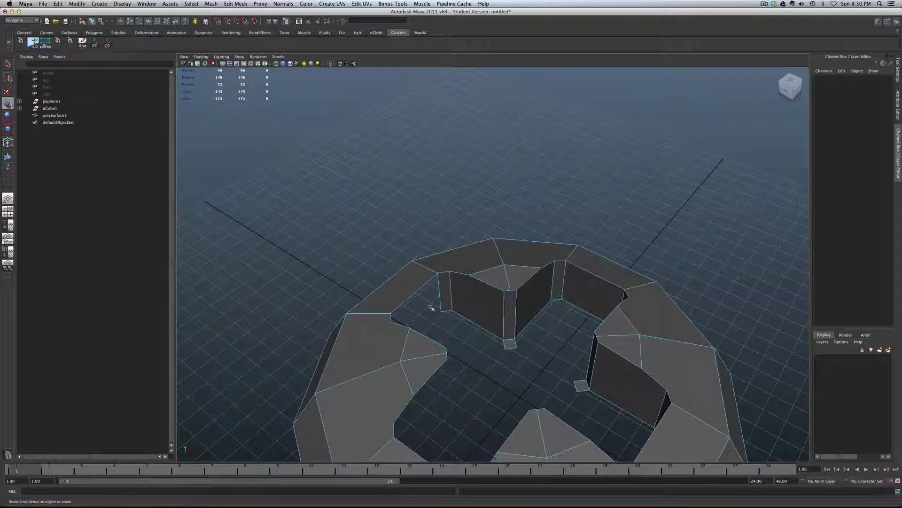
left_click_drag(431, 307, 564, 336)
key("Delete")
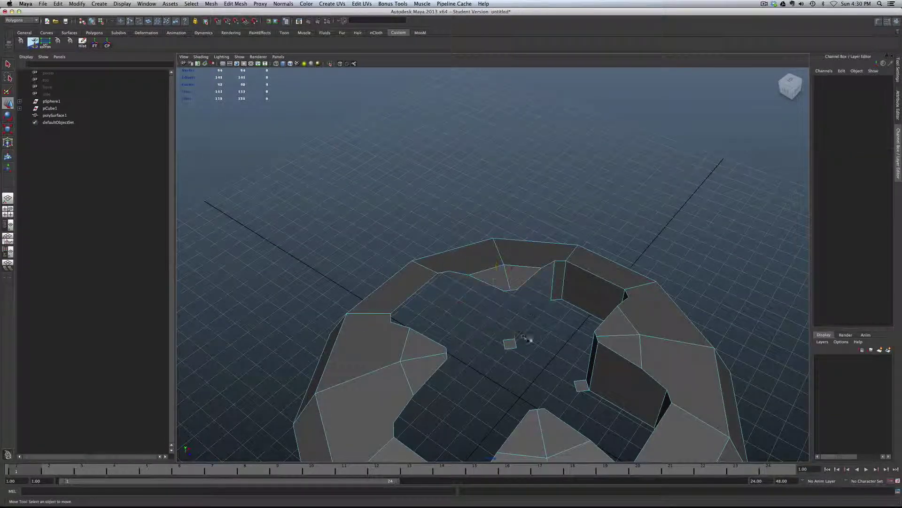
left_click_drag(500, 332, 511, 368)
key("Delete")
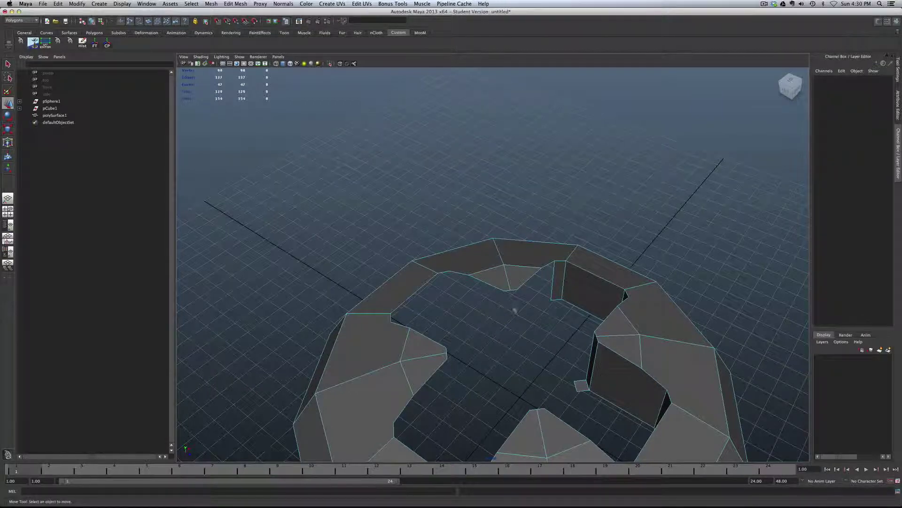
left_click(591, 293)
key("Delete")
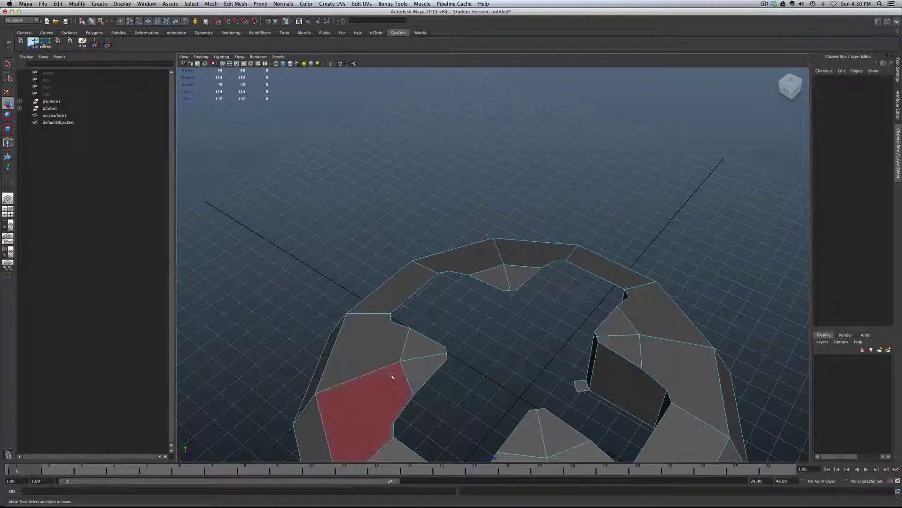
Step: Delete the remaining walls, bevel faces and floor corner pieces, leaving only the dome shell with an open cross-shaped hole
left_click_drag(393, 377, 476, 374, "alt")
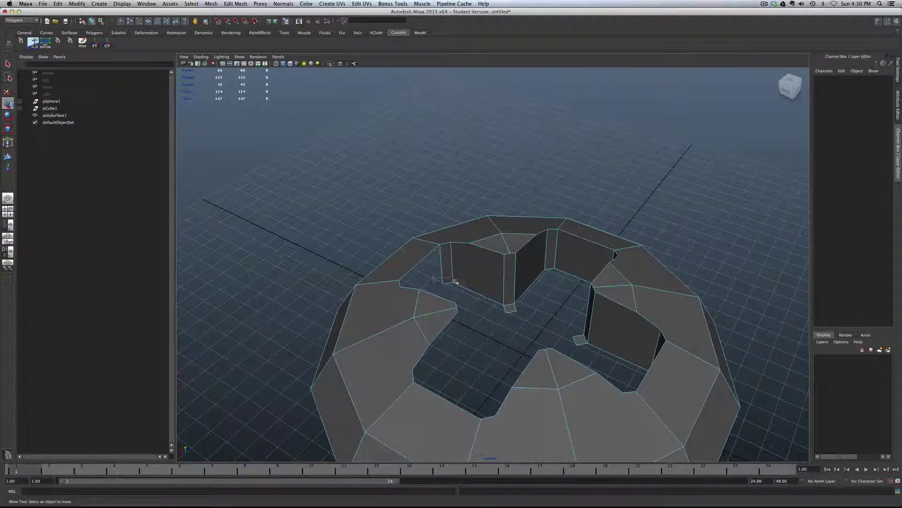
left_click_drag(433, 278, 560, 267)
key("Delete")
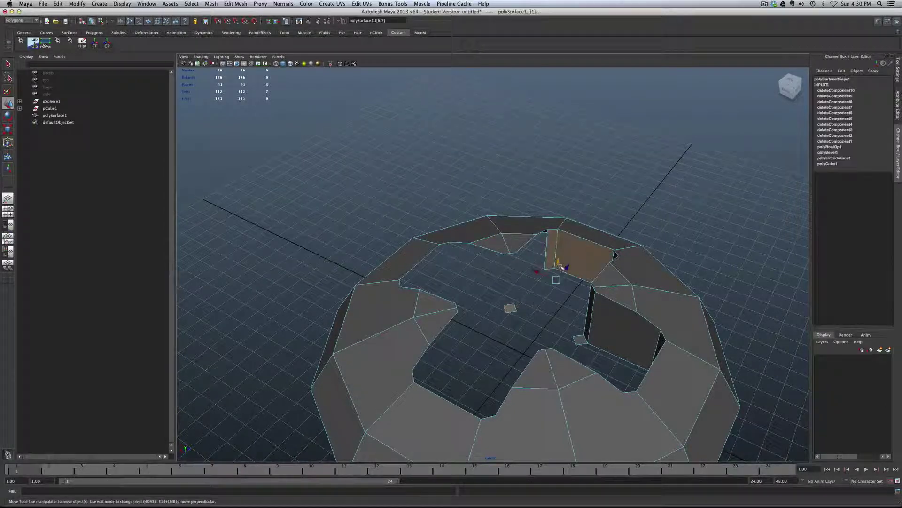
key("Delete")
left_click_drag(433, 323, 524, 270, "alt")
key("Delete")
left_click_drag(404, 267, 413, 294)
key("Delete")
Step: Switch to the top view and examine the dome's symmetry by selecting the faces of individual quadrants
scroll(414, 295, "down", 5)
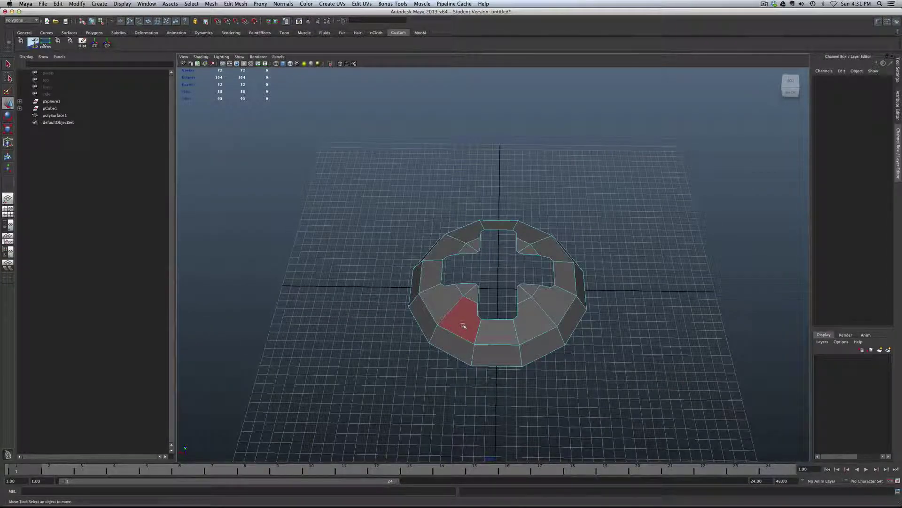
key("space")
left_click_drag(464, 325, 437, 325)
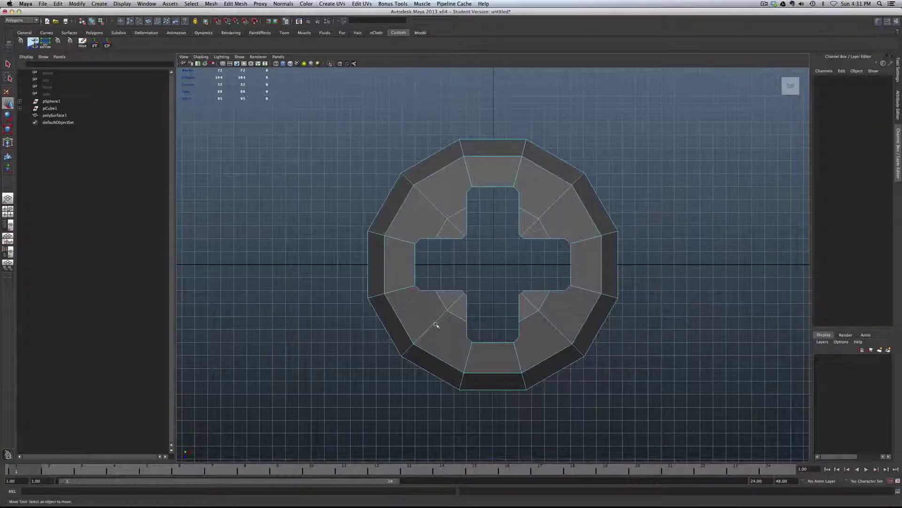
scroll(435, 321, "up", 3)
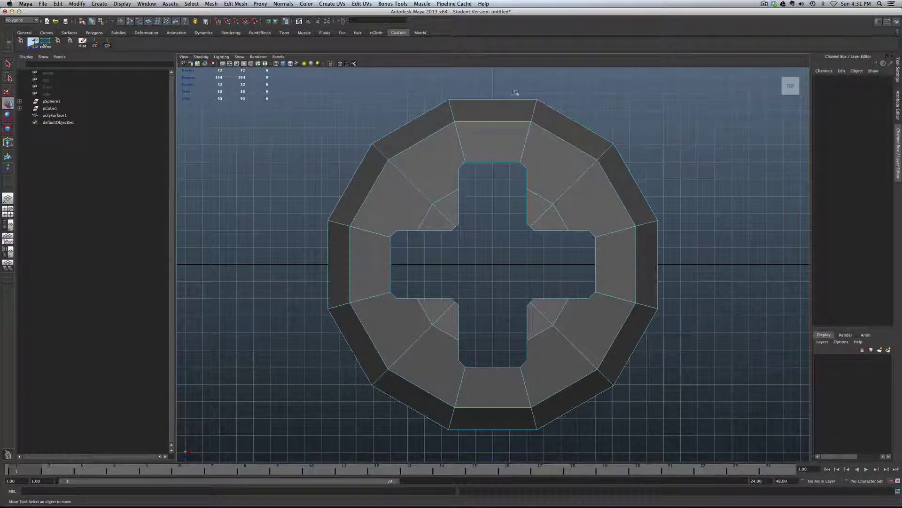
left_click_drag(638, 283, 647, 277)
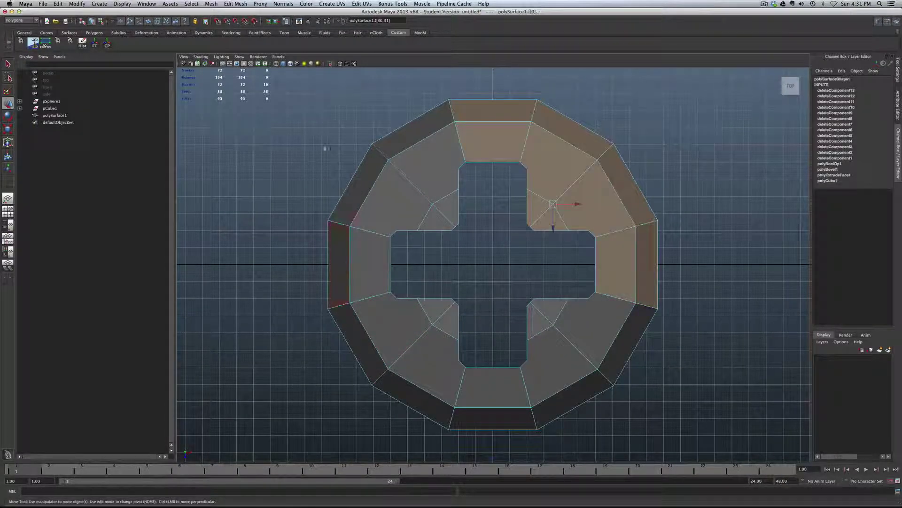
key("z")
left_click(462, 266)
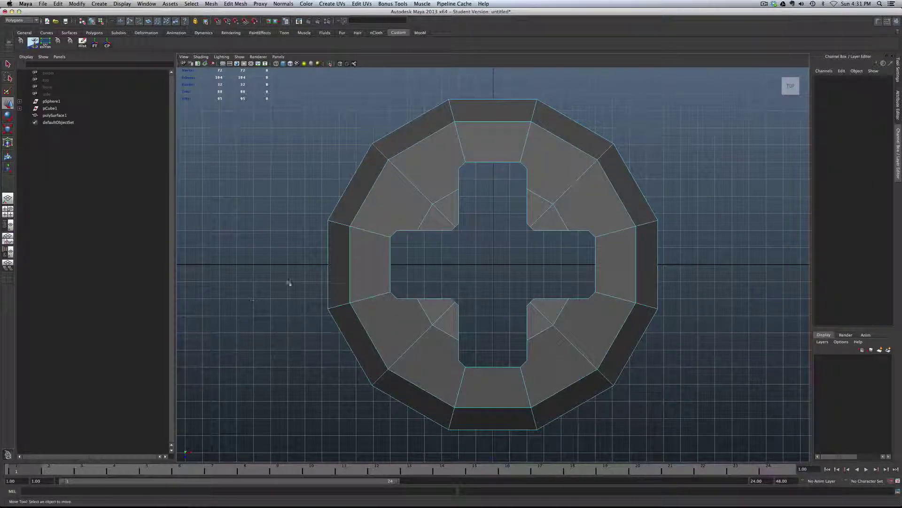
left_click_drag(290, 283, 495, 446)
left_click(495, 302)
left_click_drag(260, 266, 548, 437)
left_click(370, 262, "shift")
left_click(338, 263, "shift")
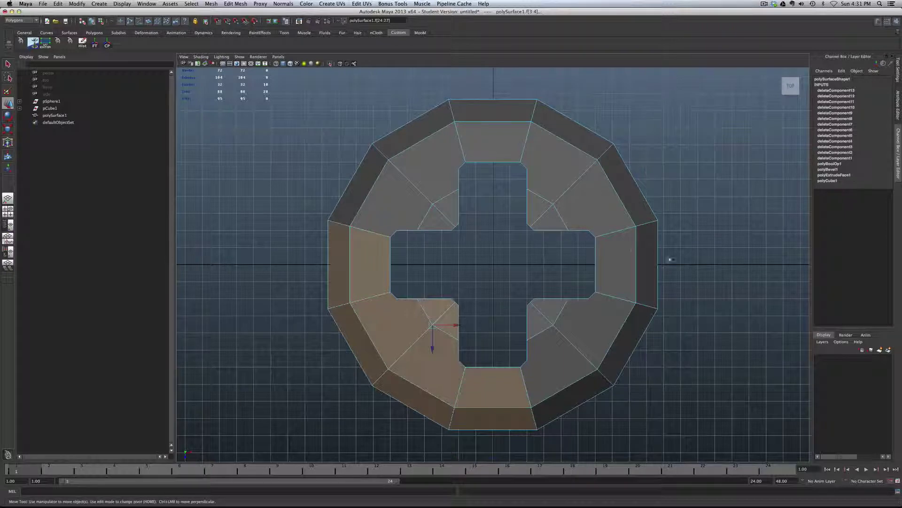
Step: Return the dome to object mode and delete its construction history
left_click(548, 243)
right_click_drag(583, 195, 582, 198)
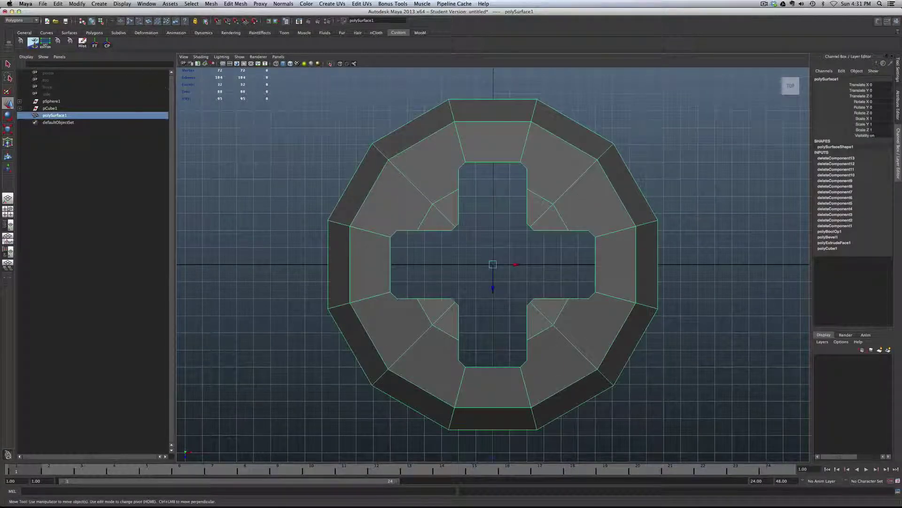
left_click(82, 42)
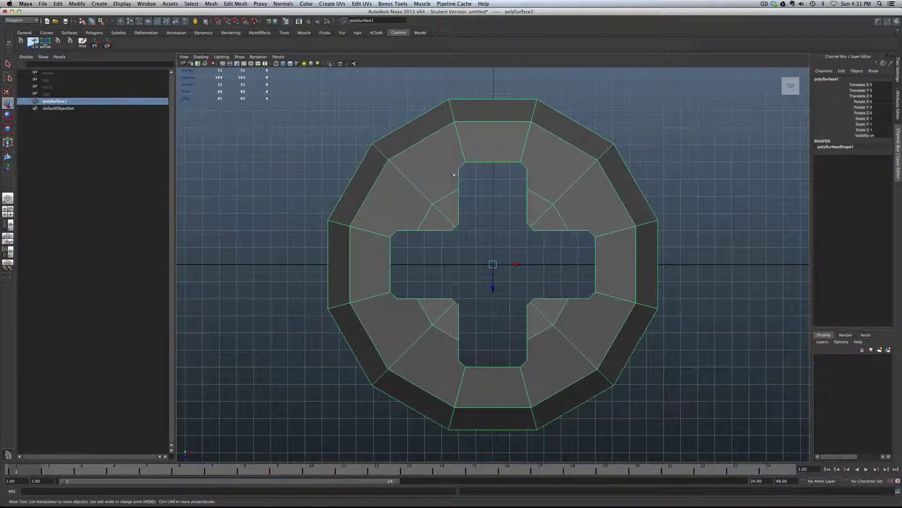
Step: Cut the dome's faces through its centre along the YZ plane and the XY plane with Cut Faces
right_click(432, 183, "shift")
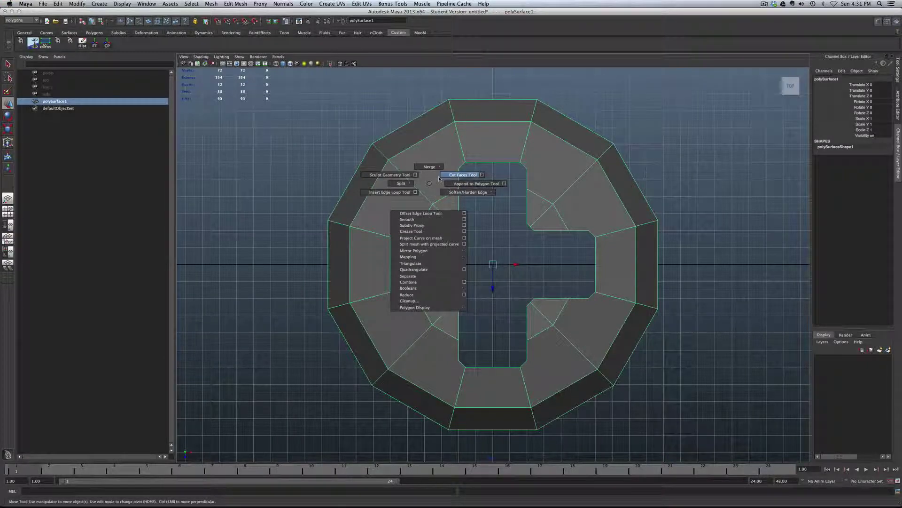
left_click(482, 175)
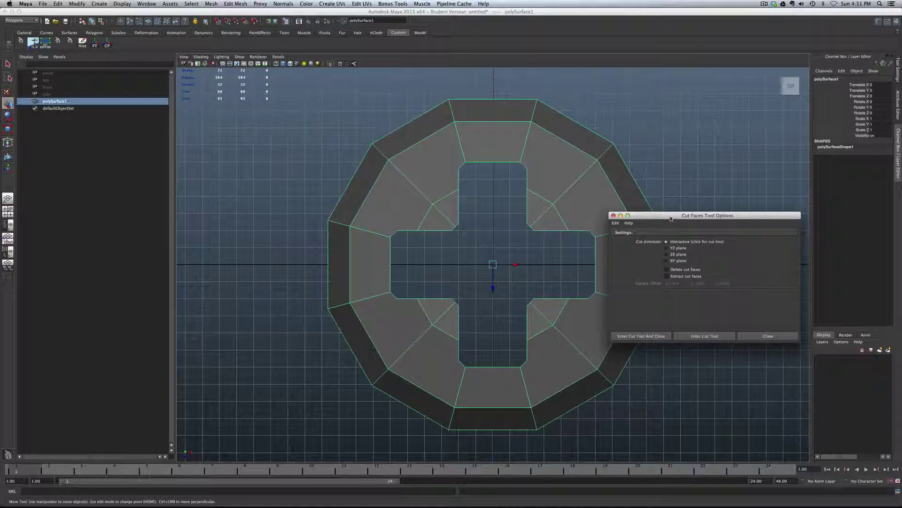
left_click_drag(671, 228, 687, 233)
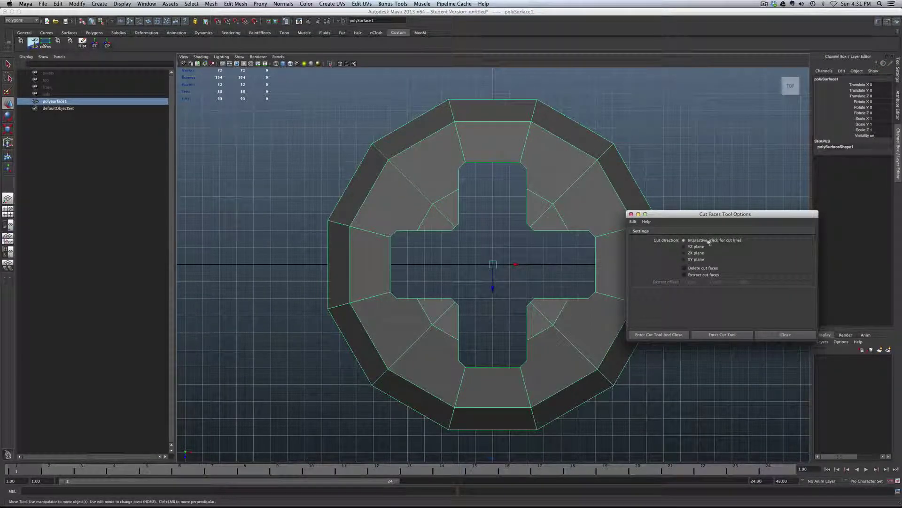
left_click(695, 247)
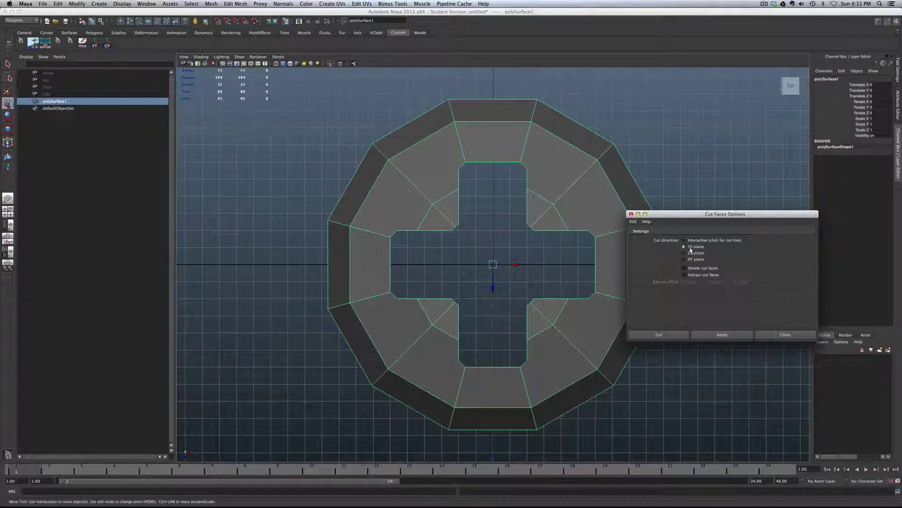
left_click(722, 334)
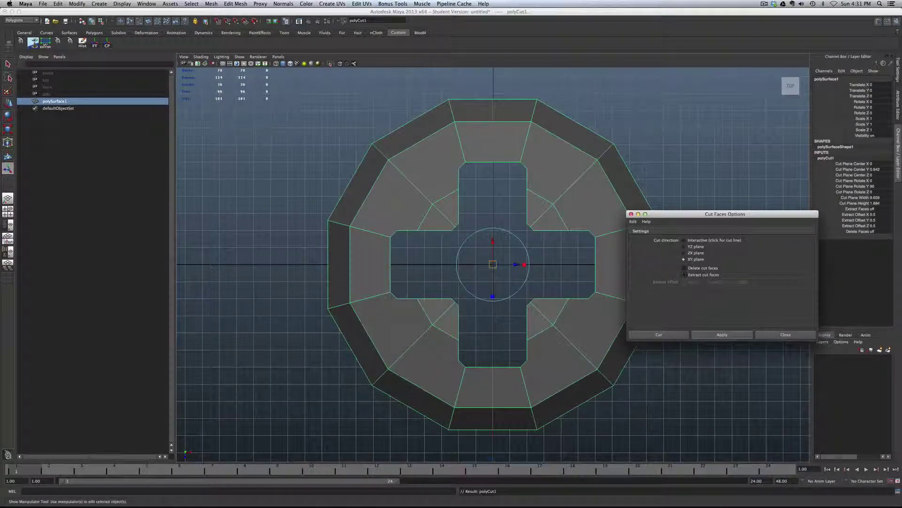
left_click(715, 337)
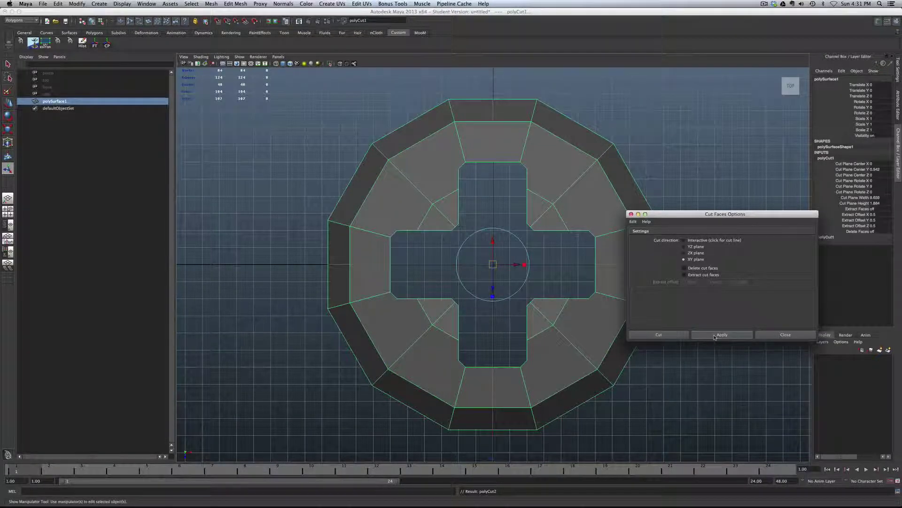
left_click(806, 334)
left_click(685, 292)
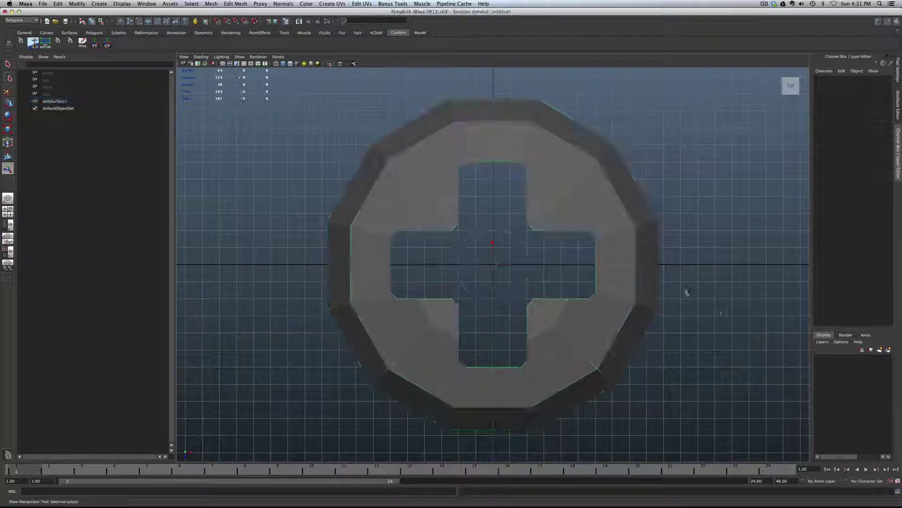
left_click(529, 203)
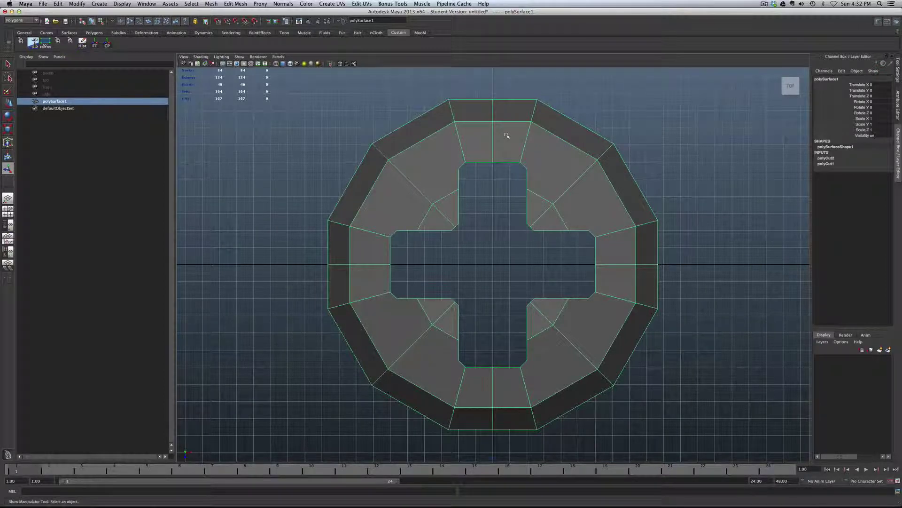
Step: Delete the dome's faces on the negative Z side and the positive X side, keeping one quarter, and return to object mode
right_click_drag(507, 135, 522, 136)
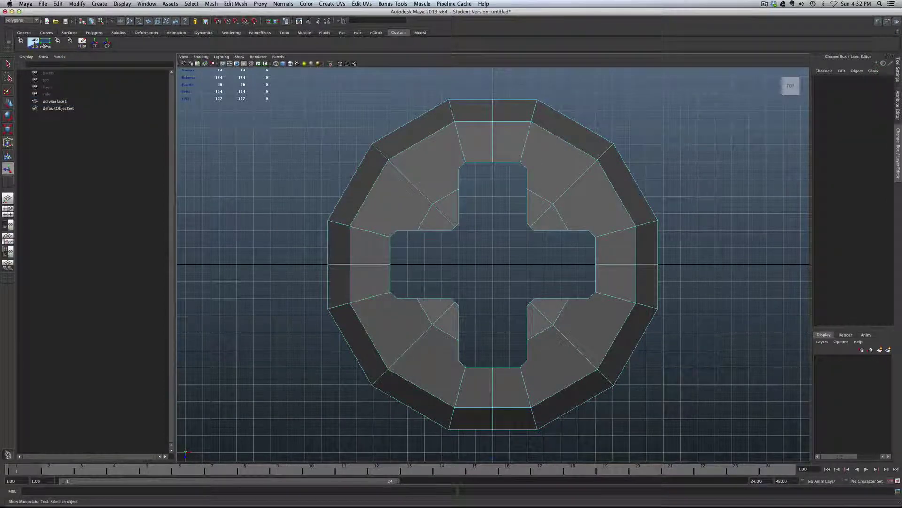
left_click_drag(700, 243, 703, 258)
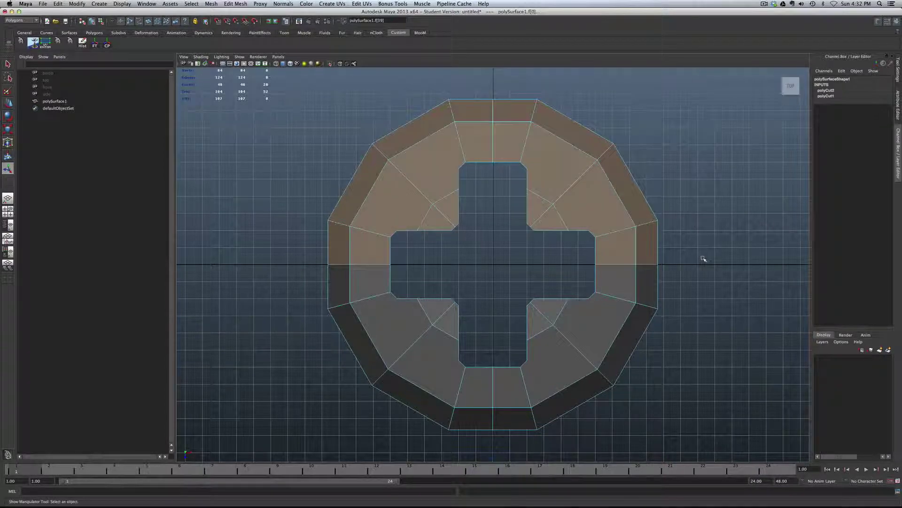
key("Delete")
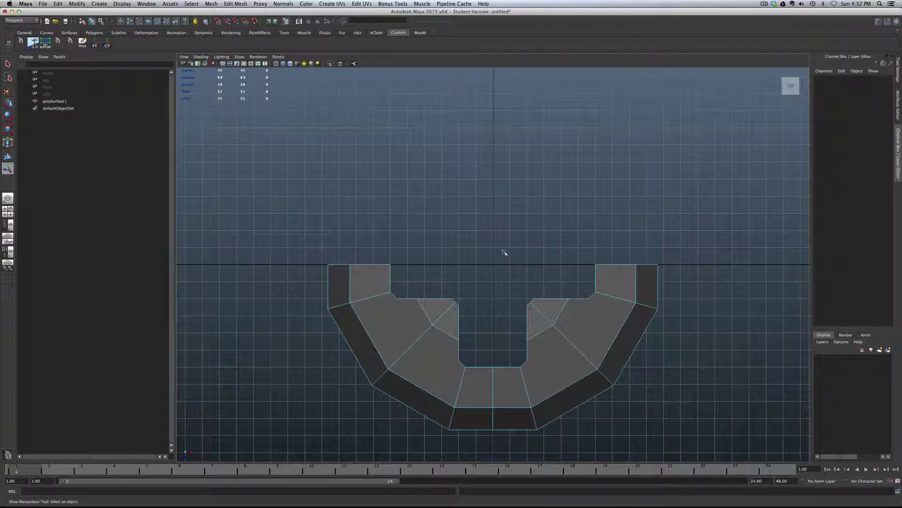
left_click_drag(537, 403, 715, 451)
key("Delete")
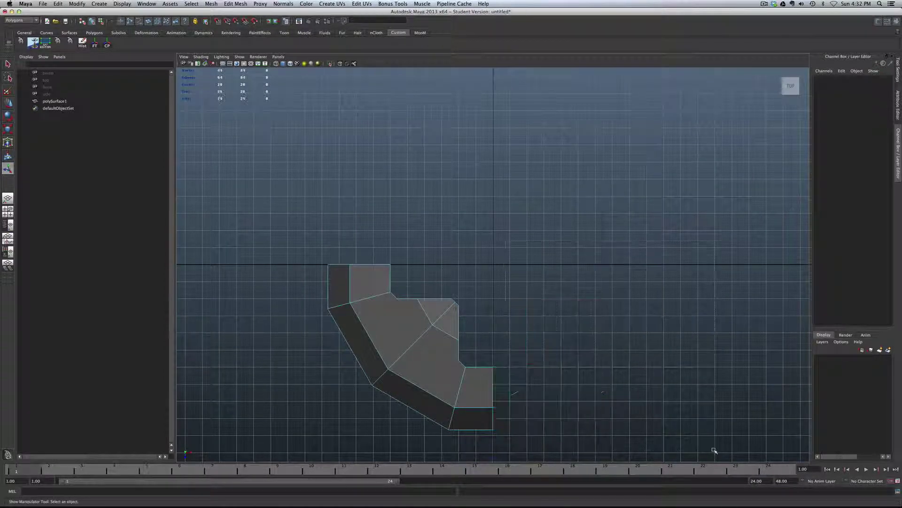
right_click_drag(443, 353, 456, 345)
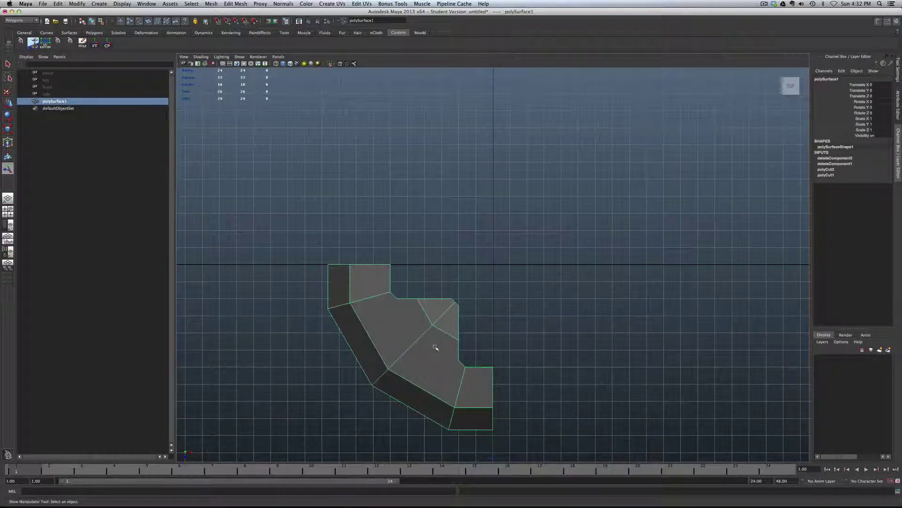
Step: Select all vertices of the quarter dome and merge the overlapping ones with Merge Vertices
key("f")
scroll(435, 348, "down", 8)
scroll(435, 348, "up", 4)
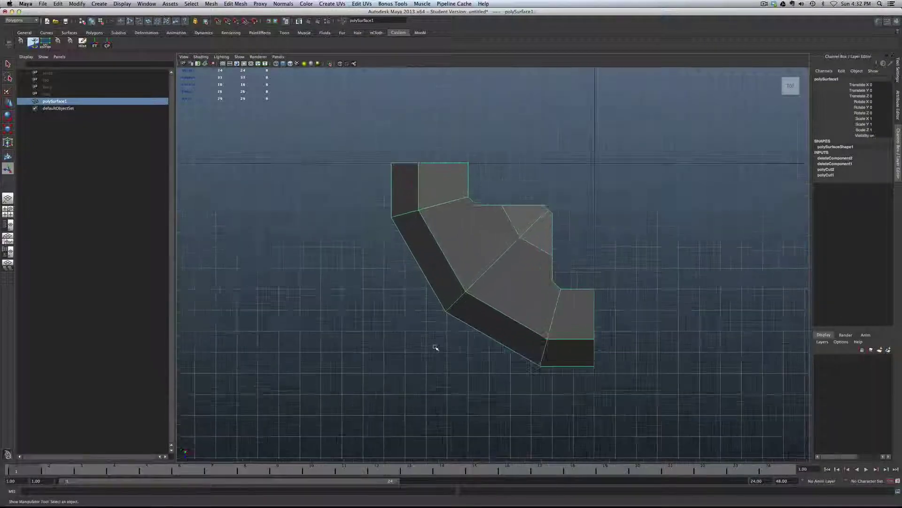
scroll(435, 347, "up", 4)
right_click(571, 306)
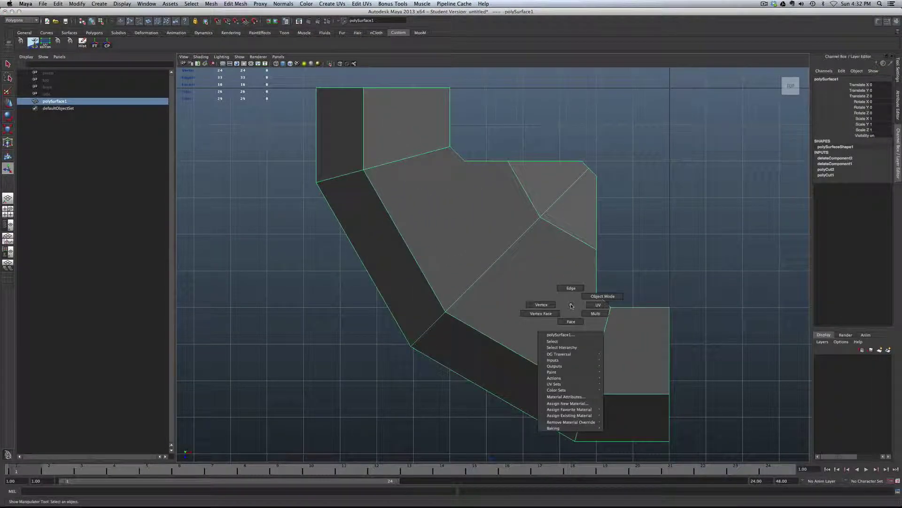
right_click_drag(572, 305, 542, 304)
scroll(546, 304, "down", 5)
scroll(533, 294, "up", 2)
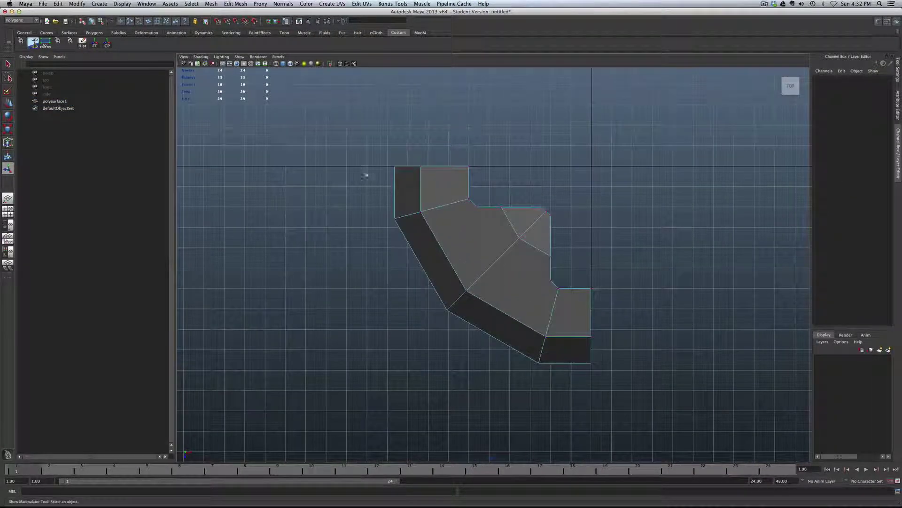
left_click_drag(356, 146, 664, 397)
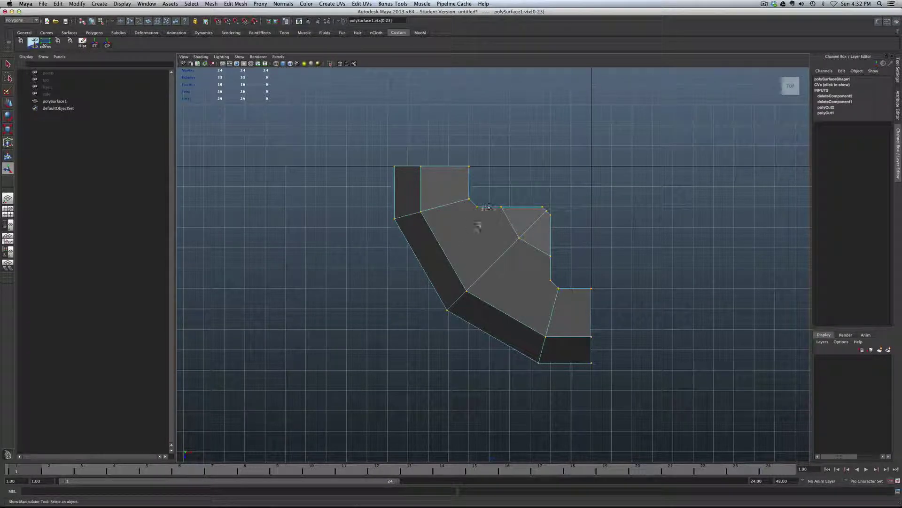
right_click(474, 233, "shift")
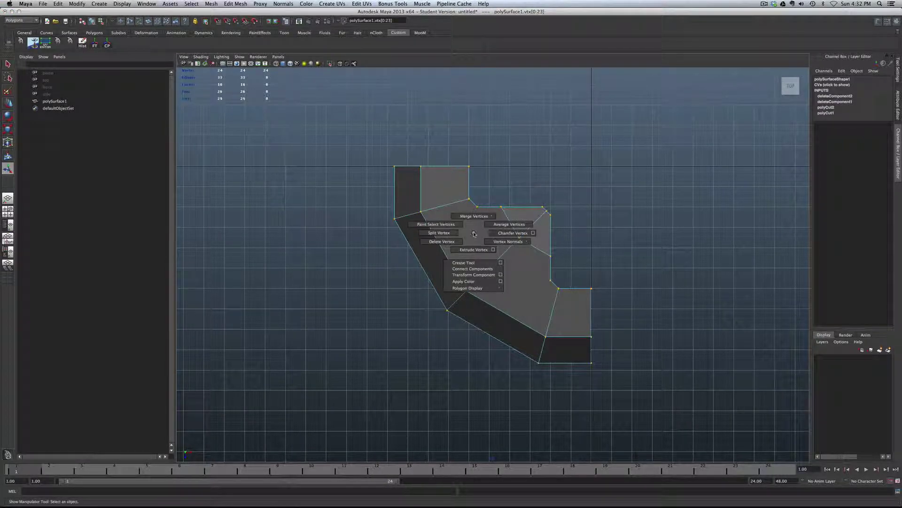
right_click_drag(474, 234, 490, 212, "shift")
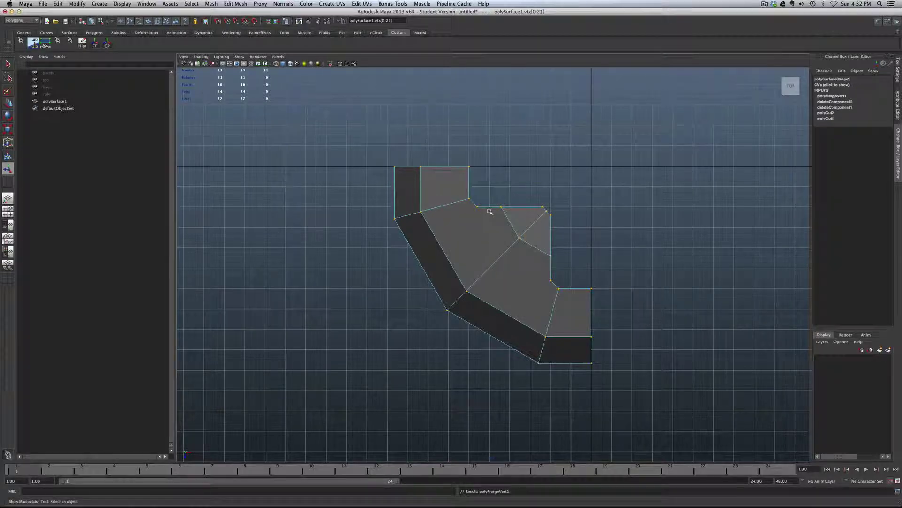
Step: Examine the quarter's vertices around the recess corners and along the cut border by selecting them in small groups
left_click(474, 229)
left_click_drag(463, 192, 506, 213)
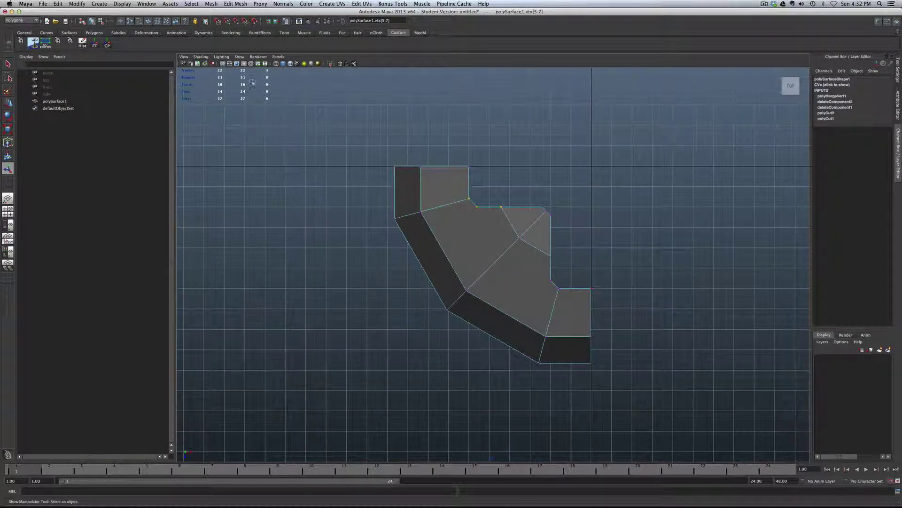
left_click_drag(402, 160, 514, 181)
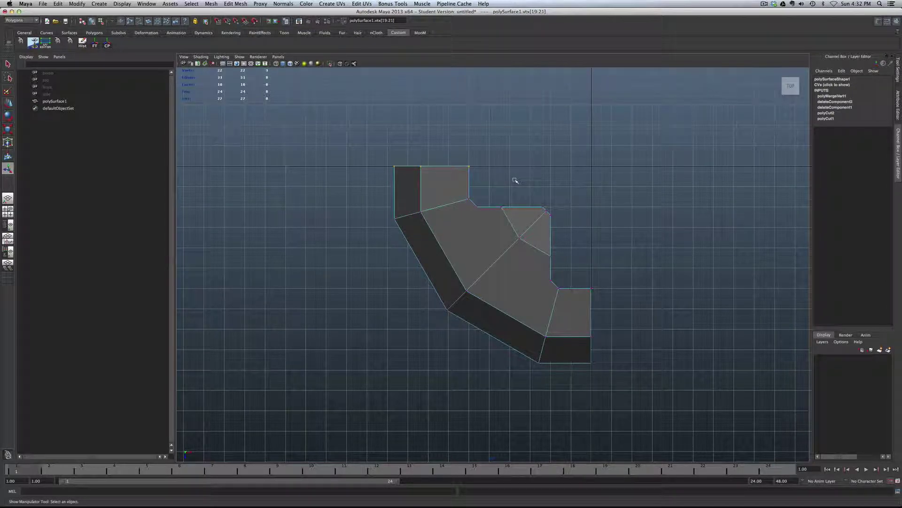
left_click_drag(553, 219, 562, 225)
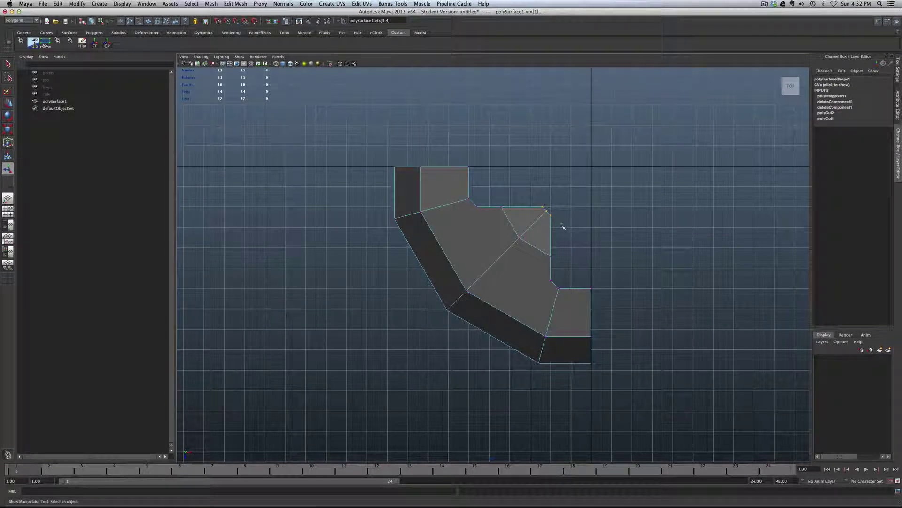
left_click_drag(575, 262, 574, 263)
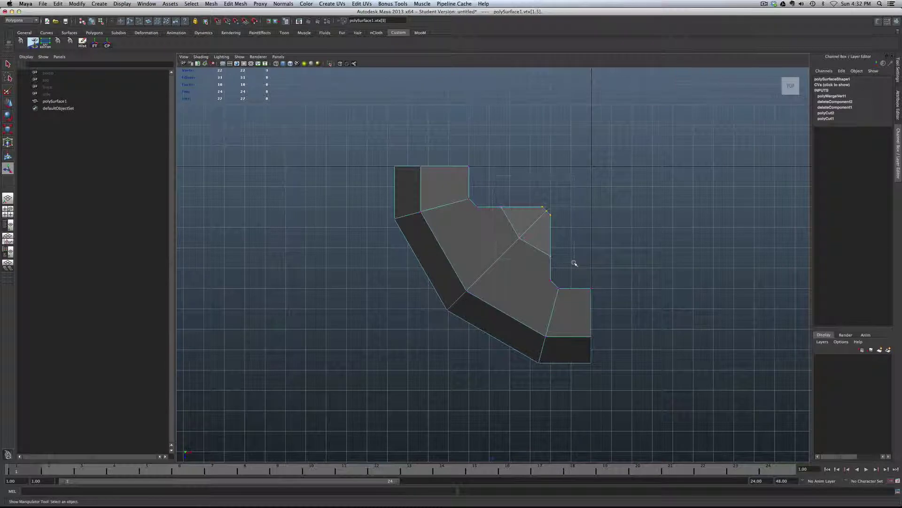
left_click(586, 259)
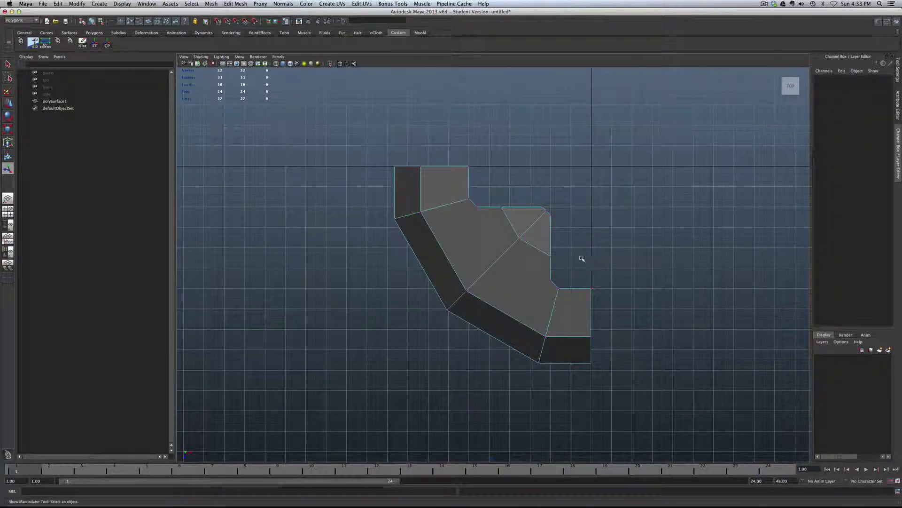
scroll(581, 259, "up", 2)
scroll(582, 258, "up", 2)
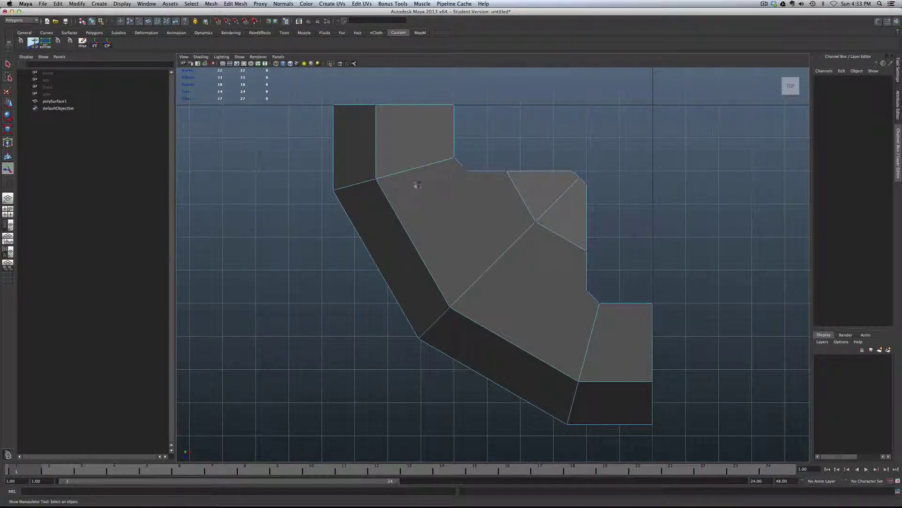
Step: Split the quarter's two large faces from the recess bevel vertices to their shared outer vertex, and delete the construction history
right_click(465, 203)
right_click_drag(465, 204, 479, 198)
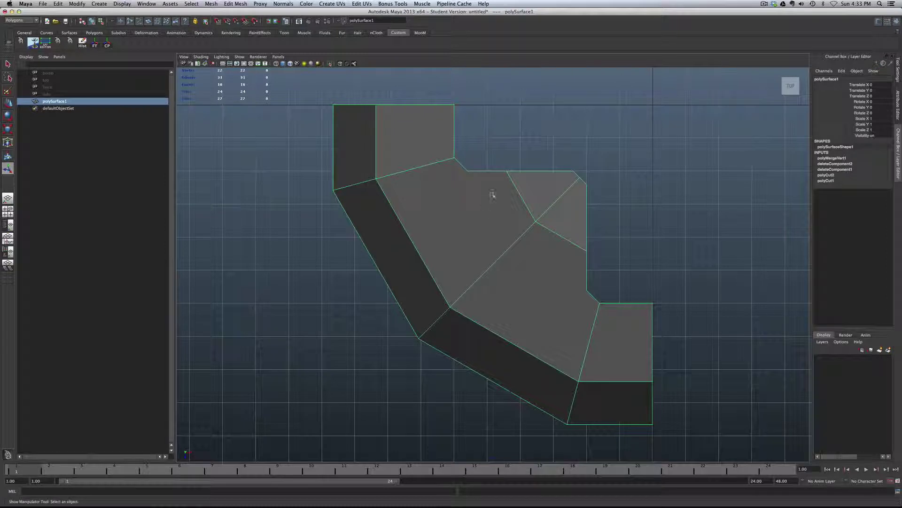
right_click_drag(469, 190, 419, 193, "shift")
left_click(471, 178)
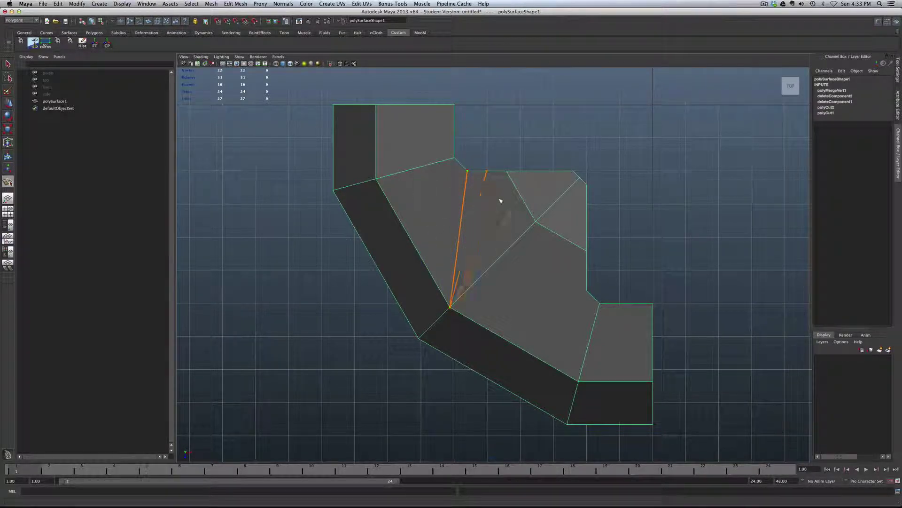
left_click(582, 294)
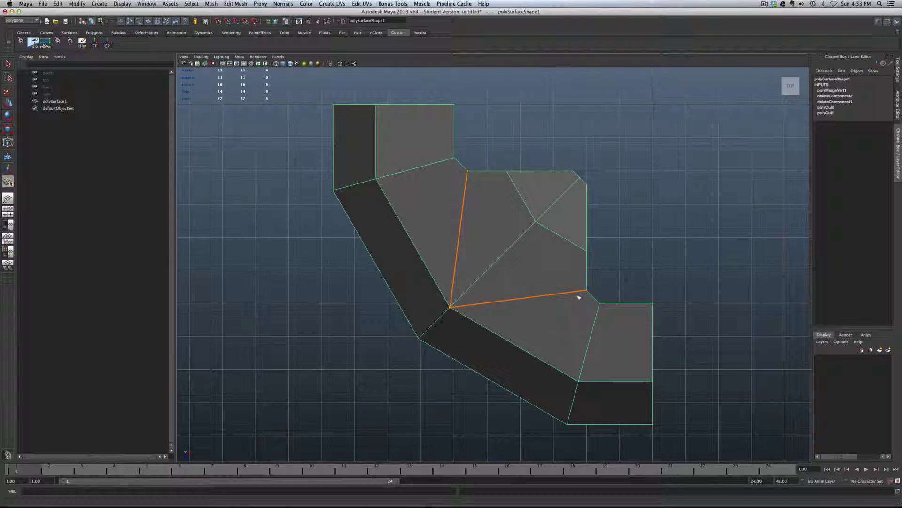
key("Return")
key("q")
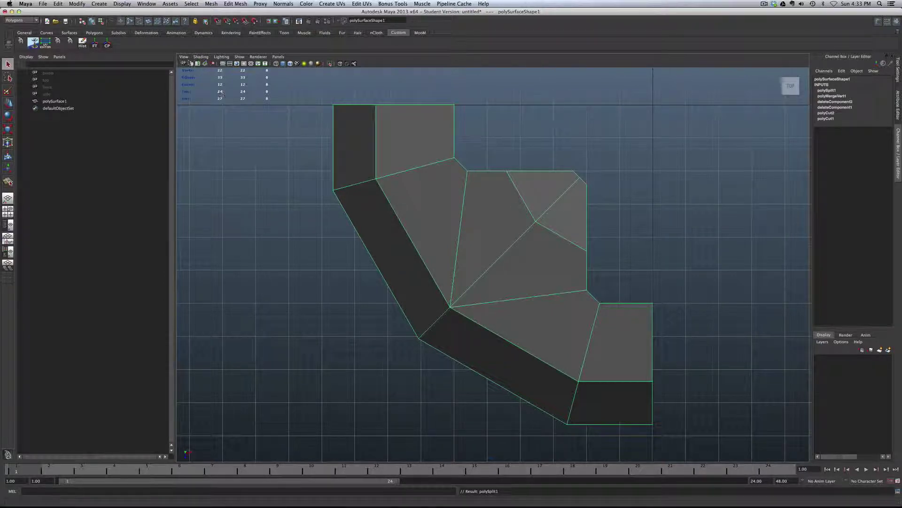
left_click(83, 43)
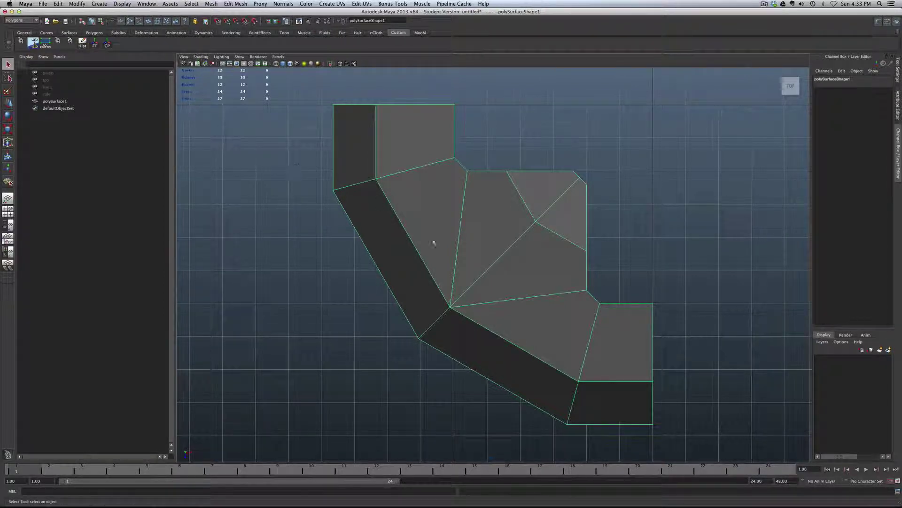
Step: Select the quarter in object mode and reset the Duplicate Special options to their defaults
scroll(489, 271, "down", 5)
scroll(489, 270, "up", 2)
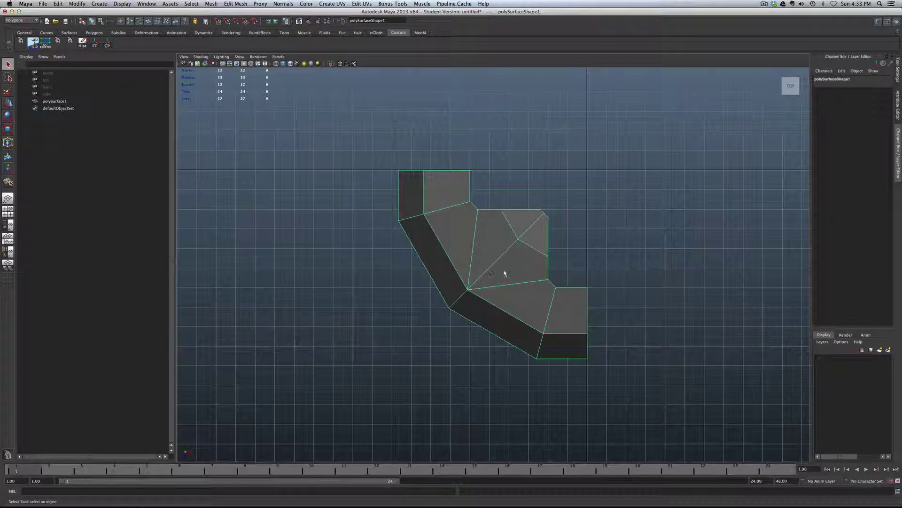
key("w")
left_click(504, 272)
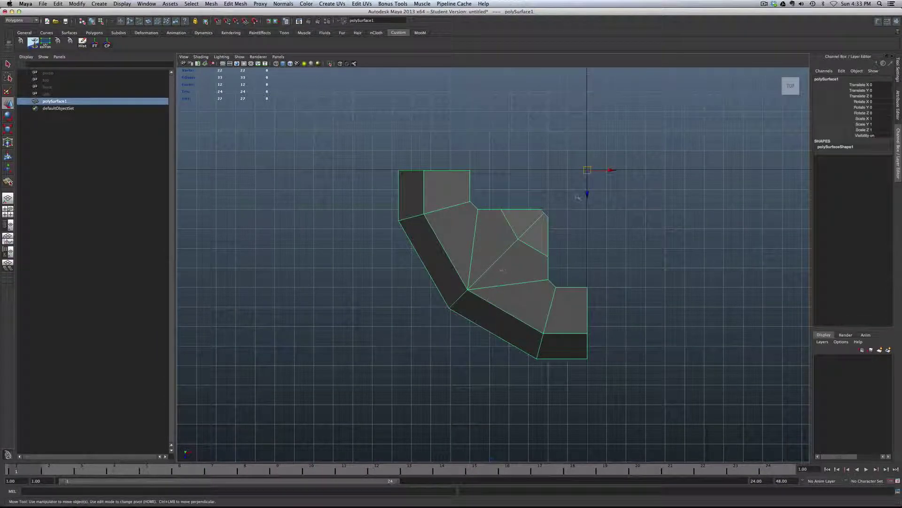
middle_click_drag(591, 181, 521, 252, "alt")
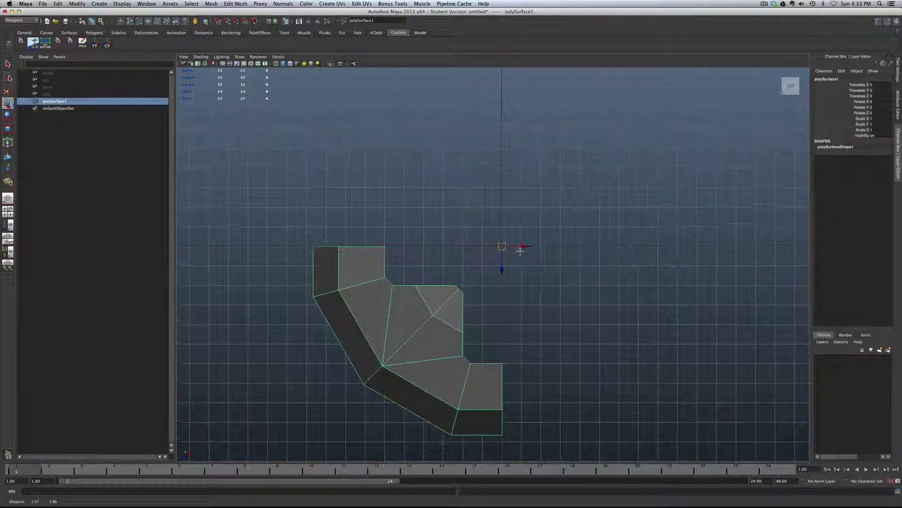
left_click(58, 4)
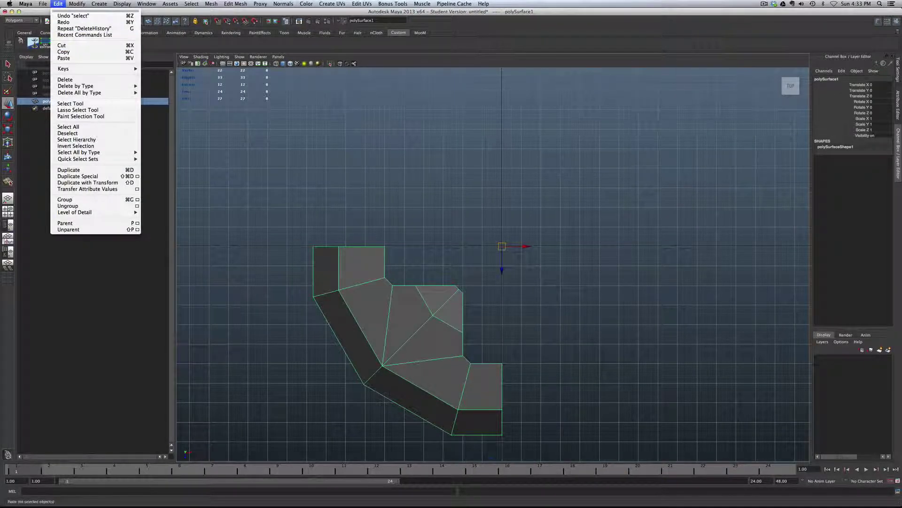
left_click(137, 176)
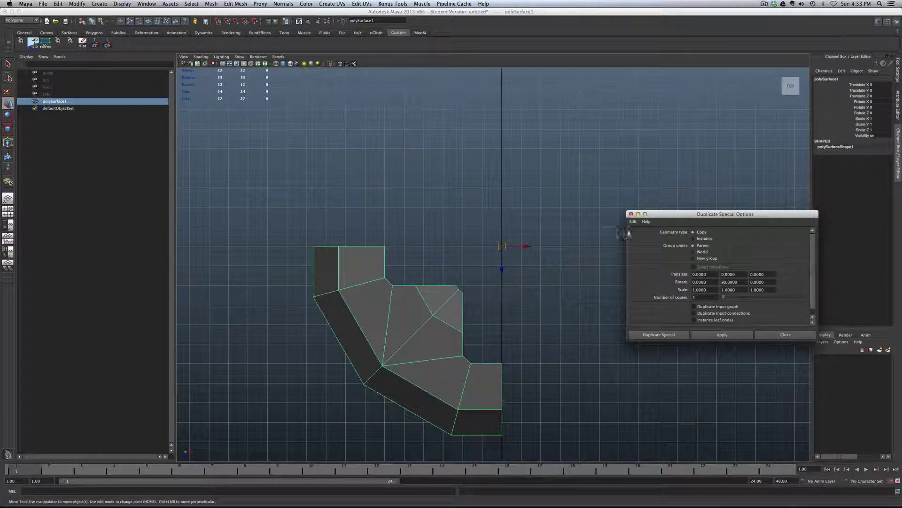
left_click(633, 222)
left_click(649, 235)
Step: Duplicate the quarter with 3 copies, each rotated 90 degrees about Y, to complete the dome
double_click(736, 282)
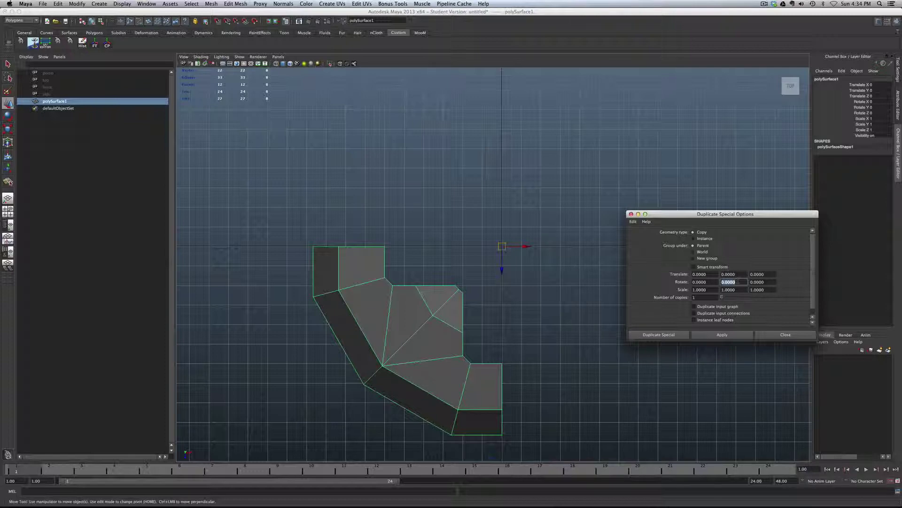
type("90")
key("Return")
double_click(713, 297)
type("3")
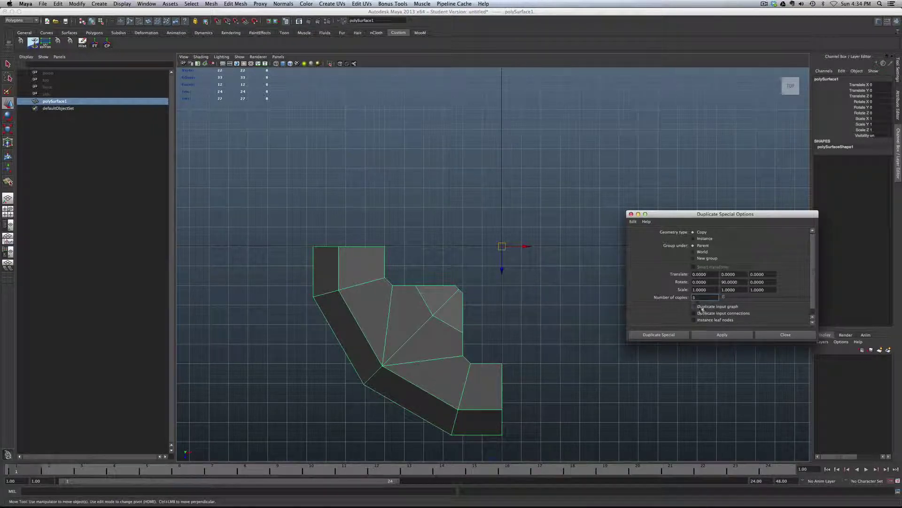
left_click(719, 335)
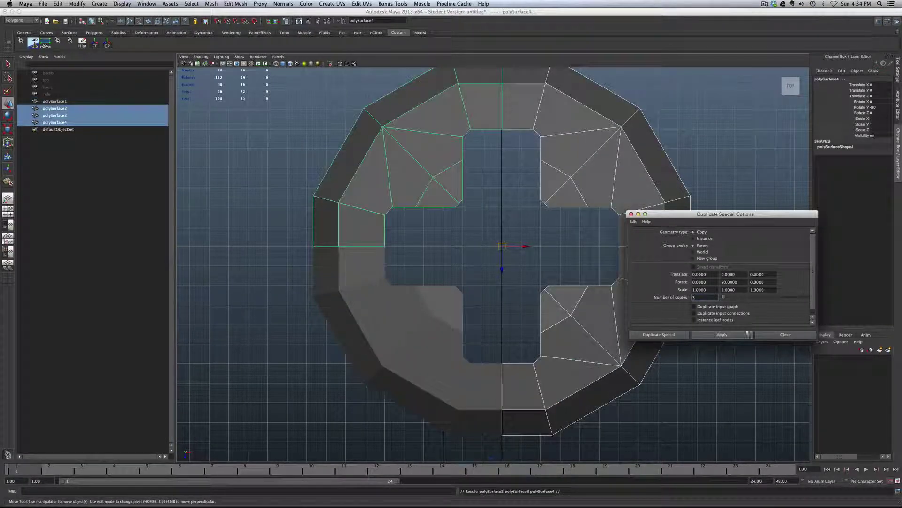
left_click(782, 335)
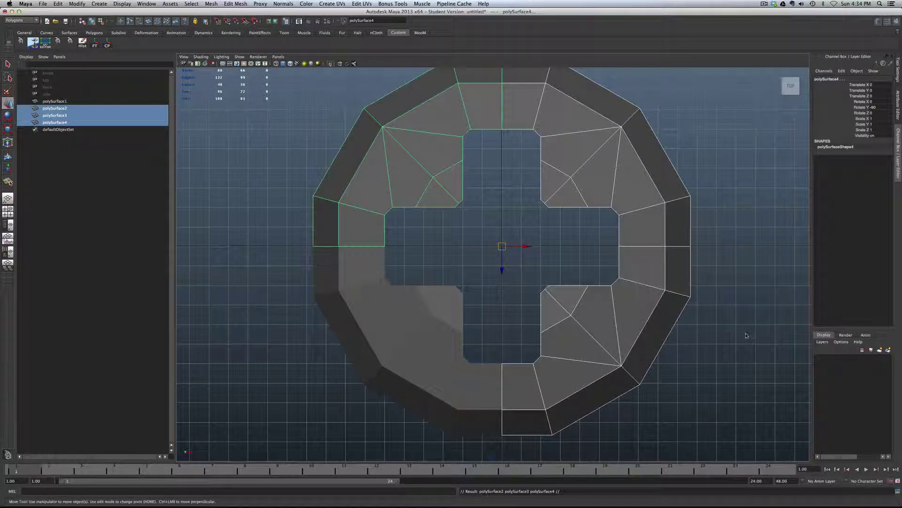
Step: Select all four quarters and combine them into one mesh
left_click(747, 335)
scroll(713, 305, "down", 3)
left_click_drag(345, 117, 684, 388)
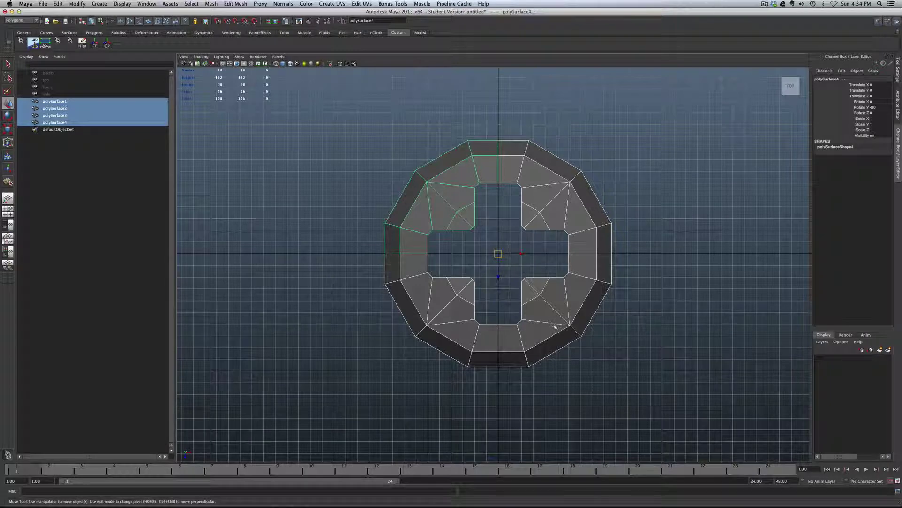
right_click(554, 315, "shift")
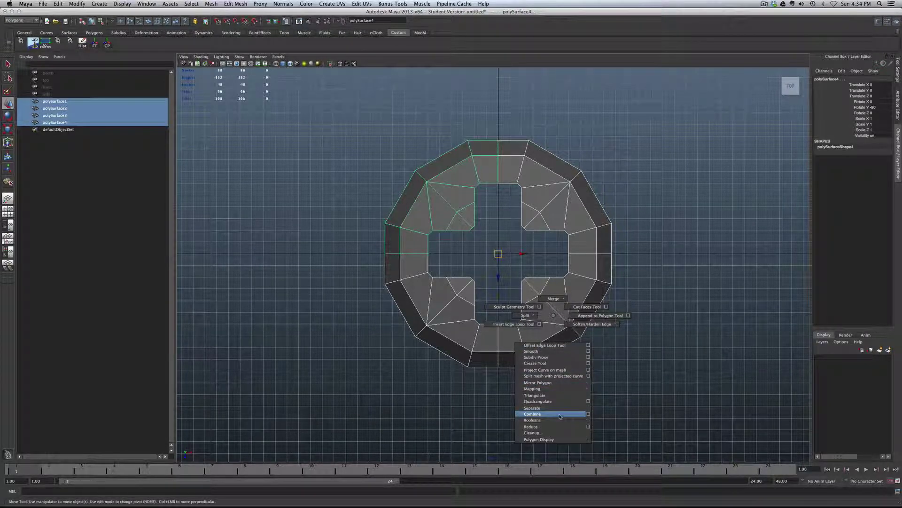
left_click(560, 414)
Step: Select all vertices of the combined dome and merge the overlapping ones along the quarter seams
key("f")
right_click(549, 356)
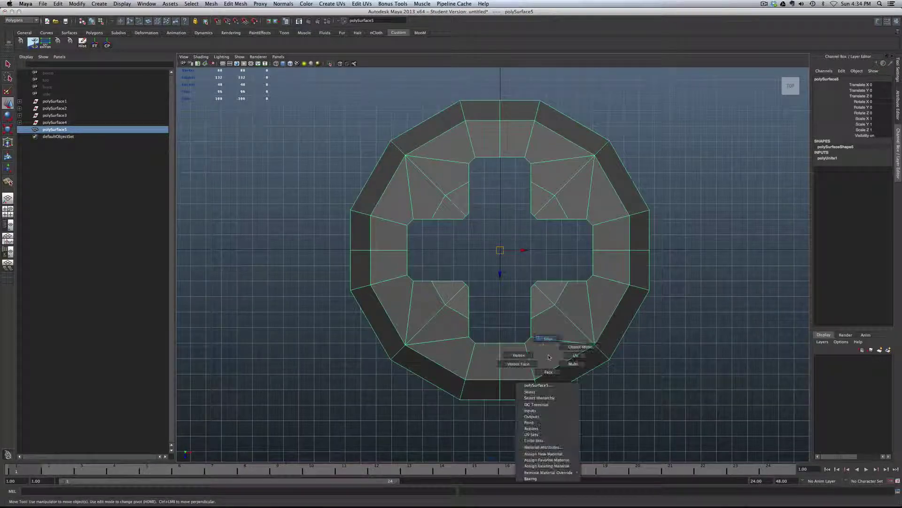
right_click_drag(548, 355, 520, 355)
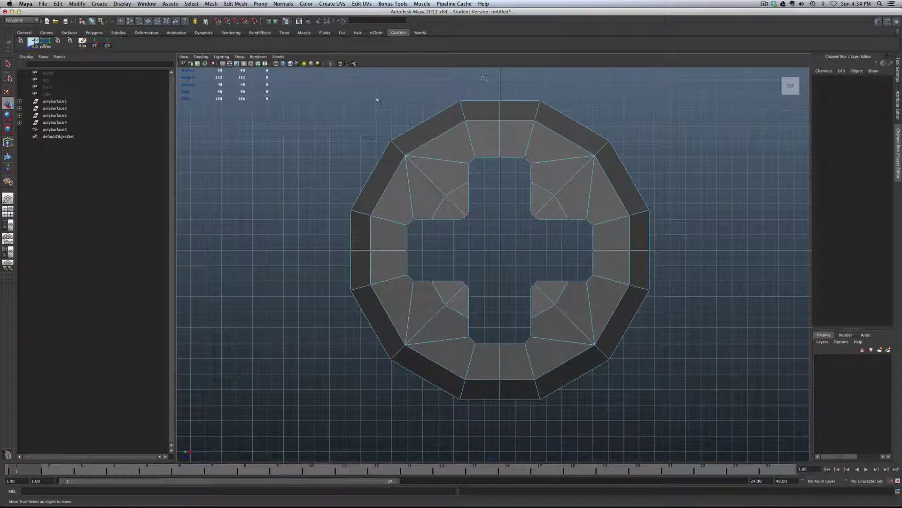
left_click_drag(318, 85, 733, 431)
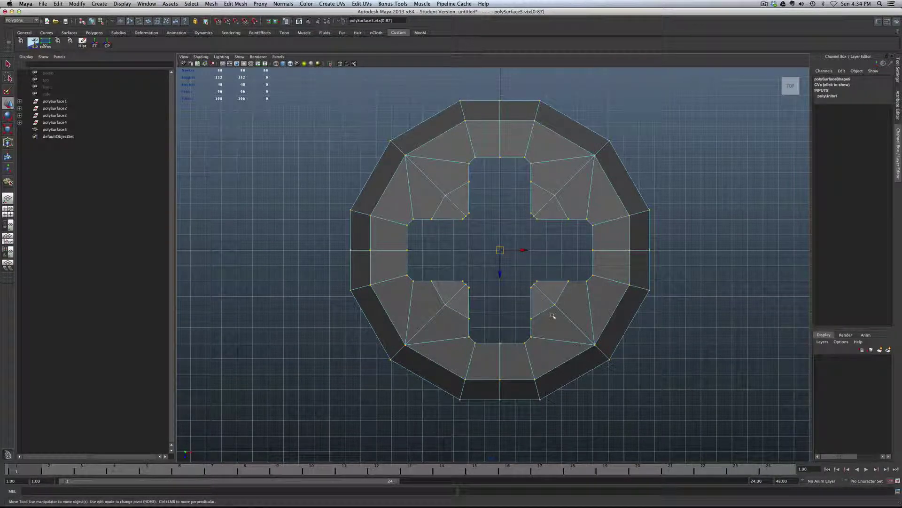
right_click_drag(555, 318, 574, 296, "shift")
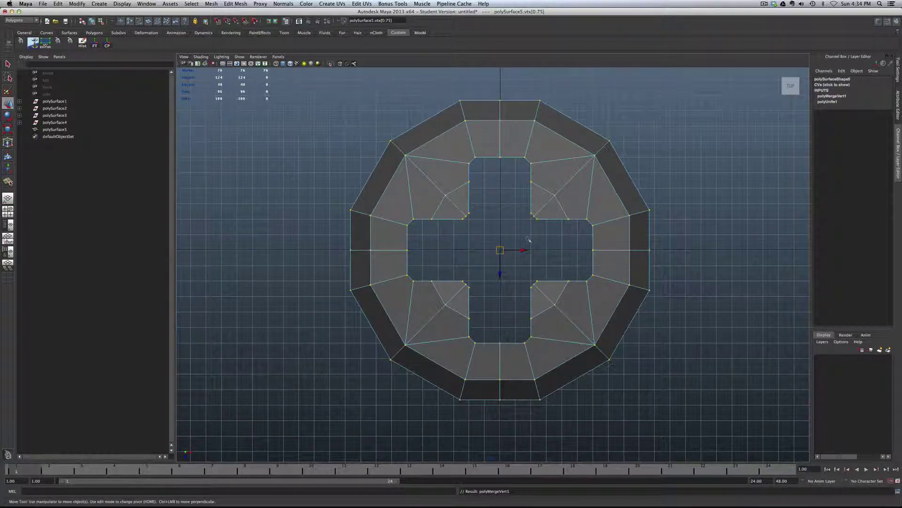
Step: Check the merged vertices along the dome's X and Z centre seams by selecting them, and return to object mode
left_click(518, 220)
left_click_drag(493, 82, 512, 199)
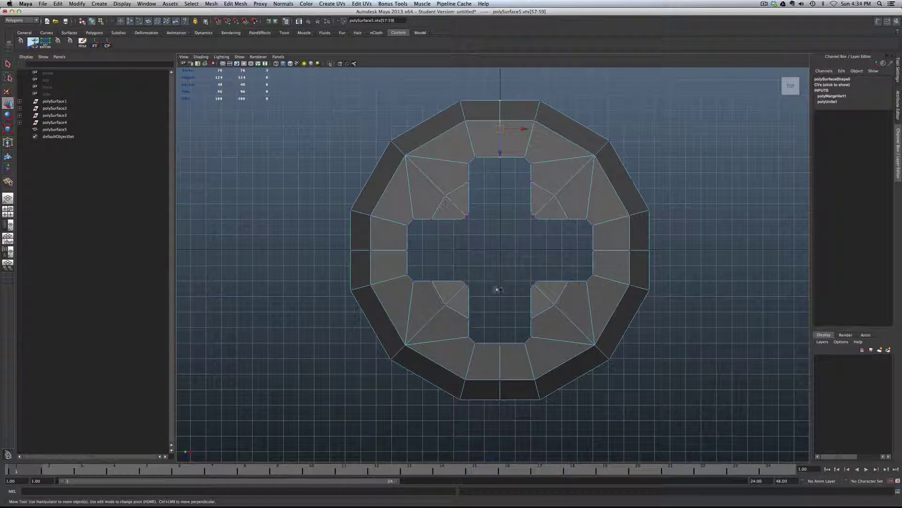
left_click_drag(493, 316, 505, 438)
left_click_drag(288, 246, 703, 261)
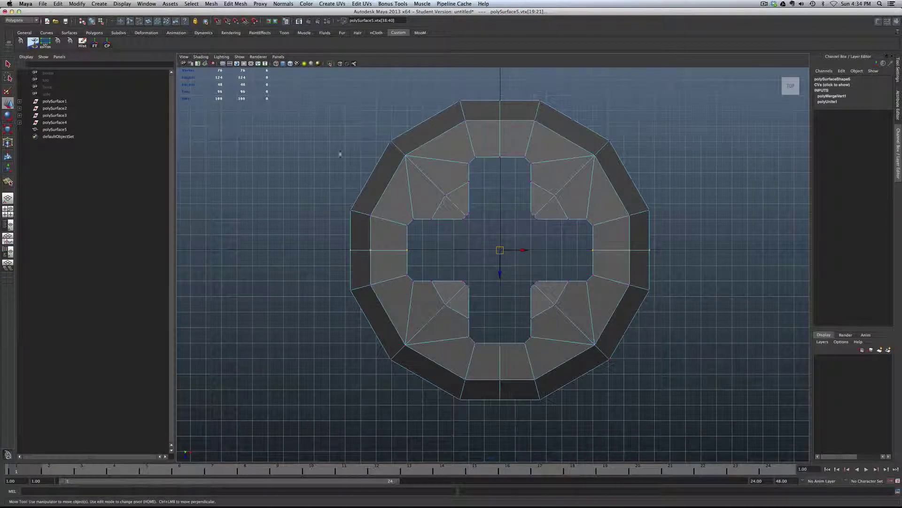
right_click_drag(384, 232, 397, 224)
left_click(388, 259)
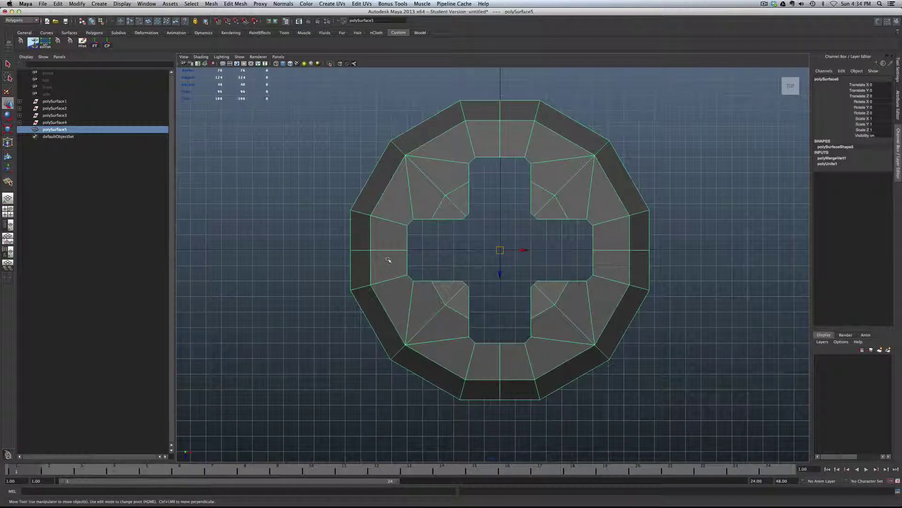
Step: Delete the centre seam edges on all four sides of the dome and return to object mode
right_click_drag(389, 259, 386, 242)
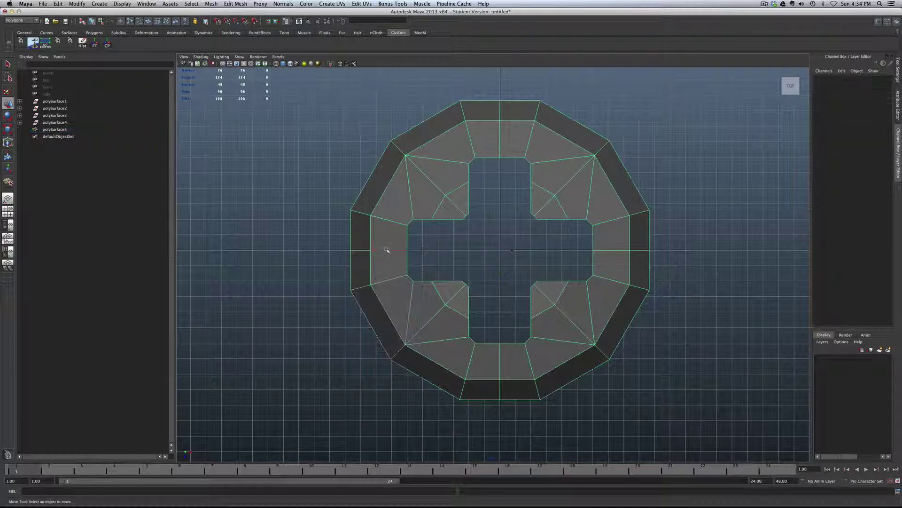
left_click(386, 249)
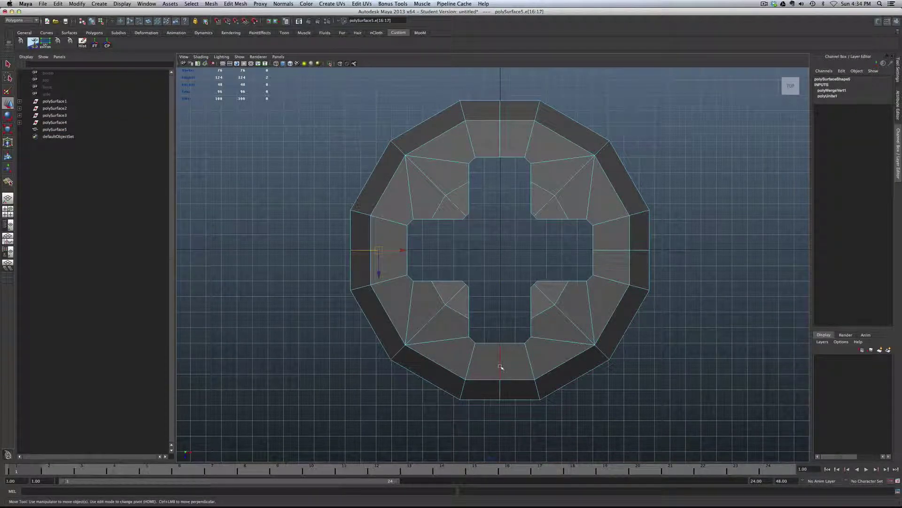
left_click(501, 367, "shift")
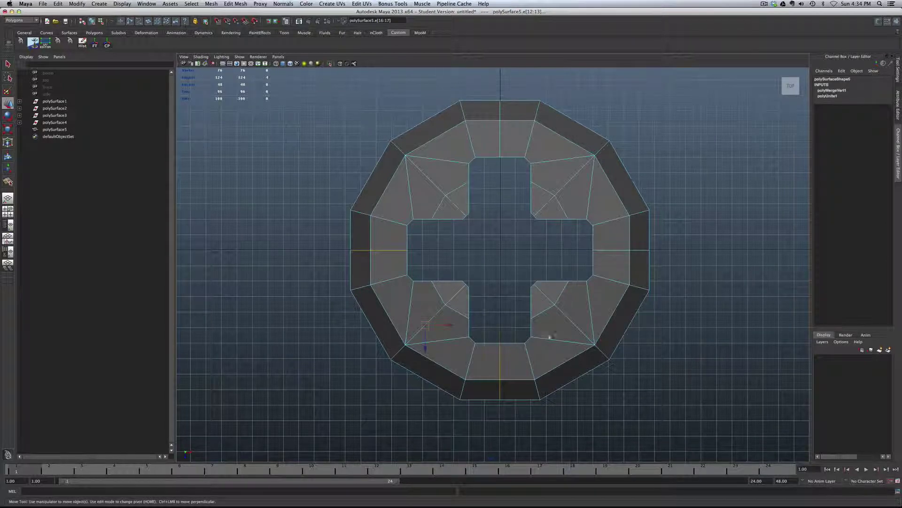
left_click(606, 250, "shift")
left_click(499, 145, "shift")
right_click_drag(531, 251, 515, 255, "shift")
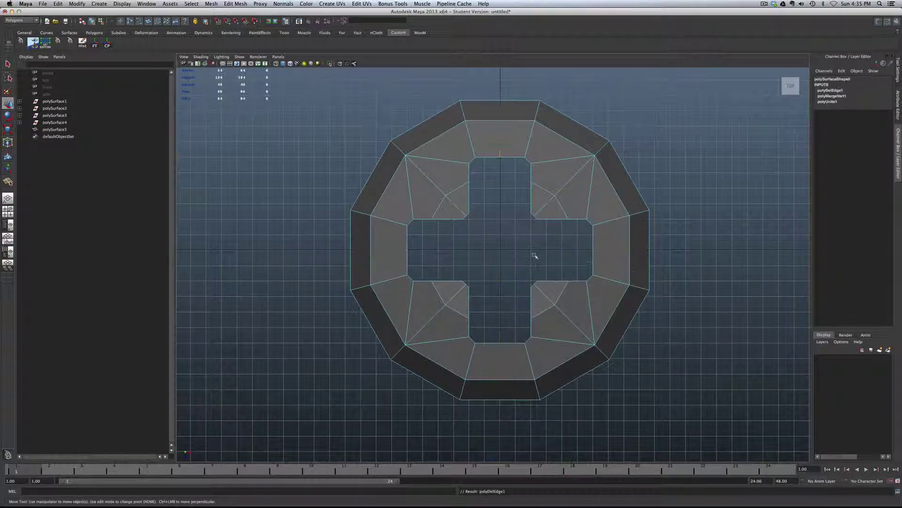
right_click_drag(544, 326, 553, 318)
left_click(554, 319)
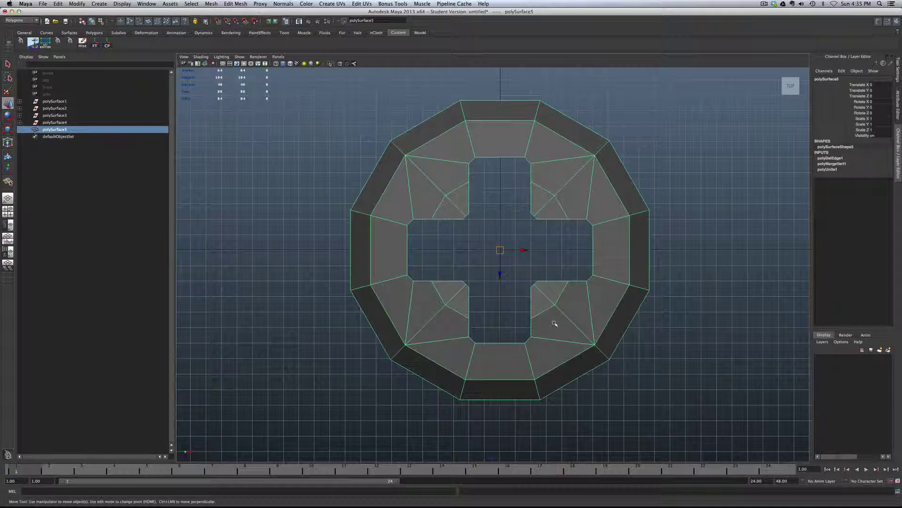
Step: Preview the dome smoothed, inspect the cross opening in perspective, and restore the unsmoothed display
key("3")
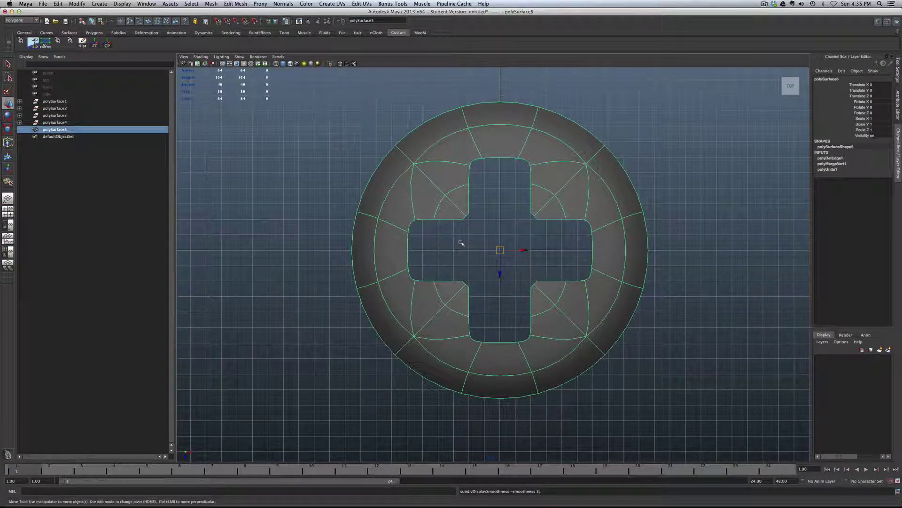
key("space")
left_click_drag(471, 245, 471, 234)
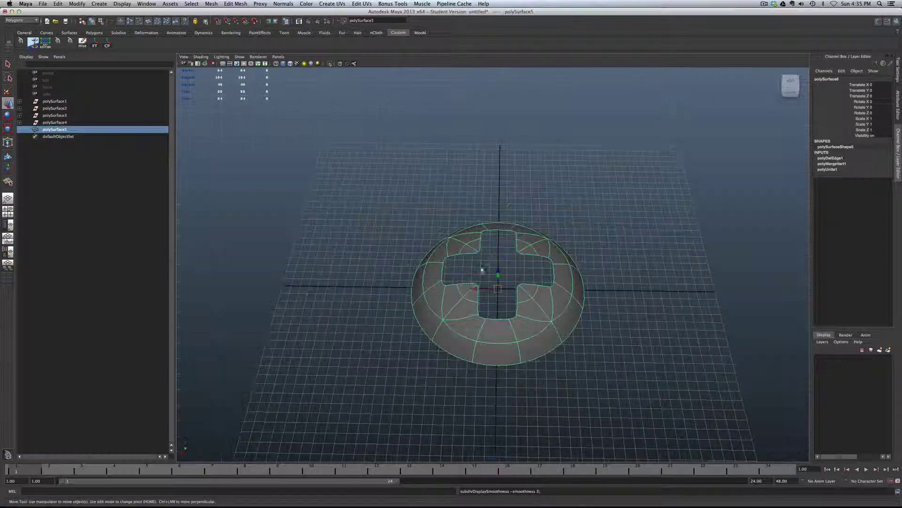
scroll(481, 268, "up", 4)
left_click_drag(484, 284, 373, 347, "alt")
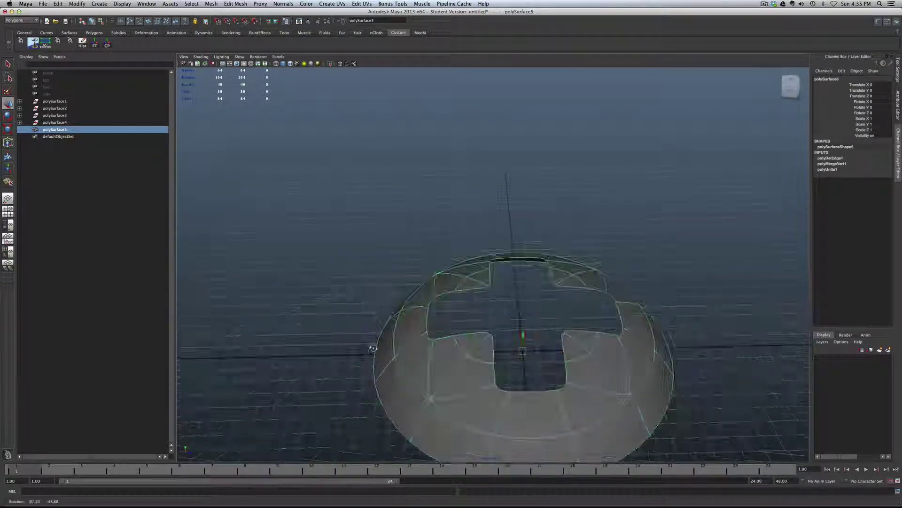
scroll(373, 346, "up", 2)
middle_click_drag(391, 343, 357, 274, "alt")
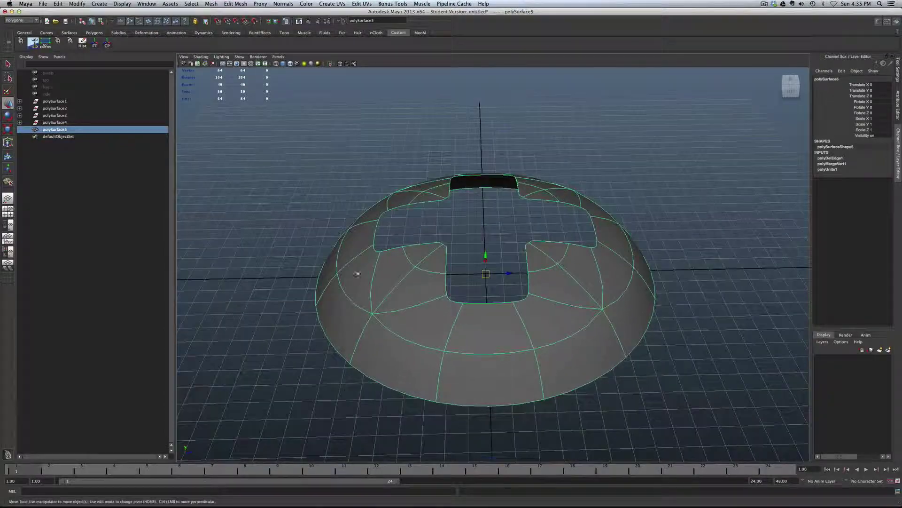
left_click_drag(362, 275, 366, 268, "alt")
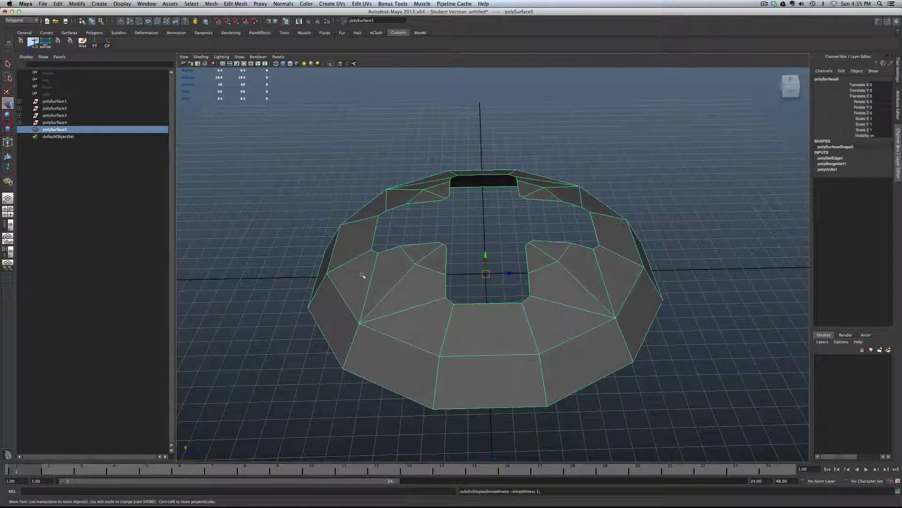
Step: Select the whole border edge loop around the cross-shaped opening and extrude it
left_click(483, 230)
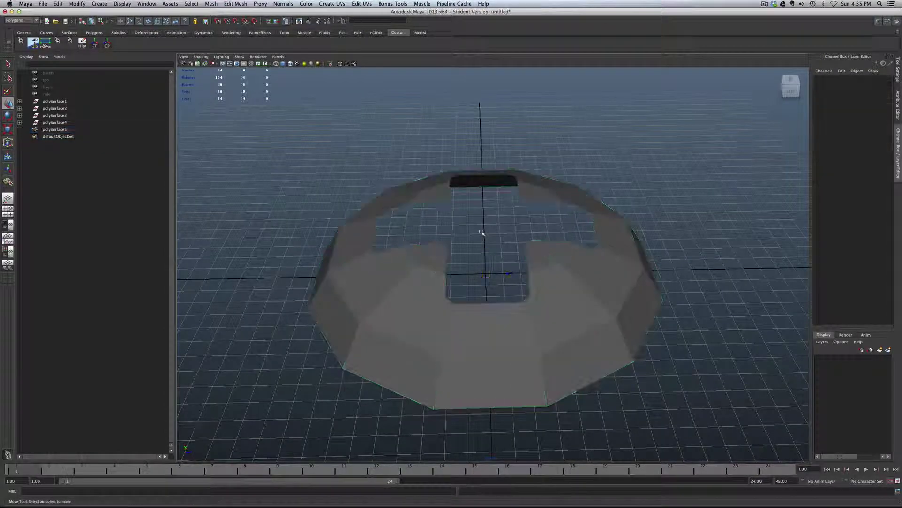
left_click(508, 318)
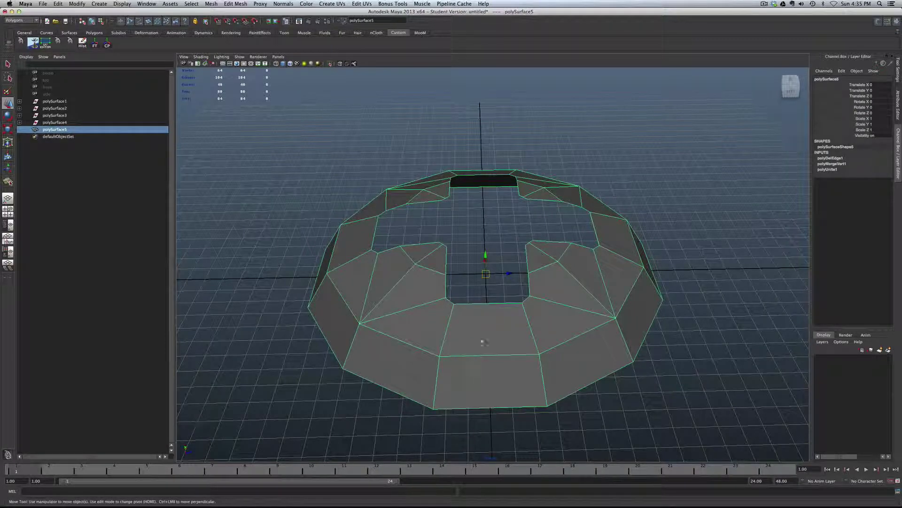
right_click_drag(475, 316, 478, 321)
double_click(480, 304)
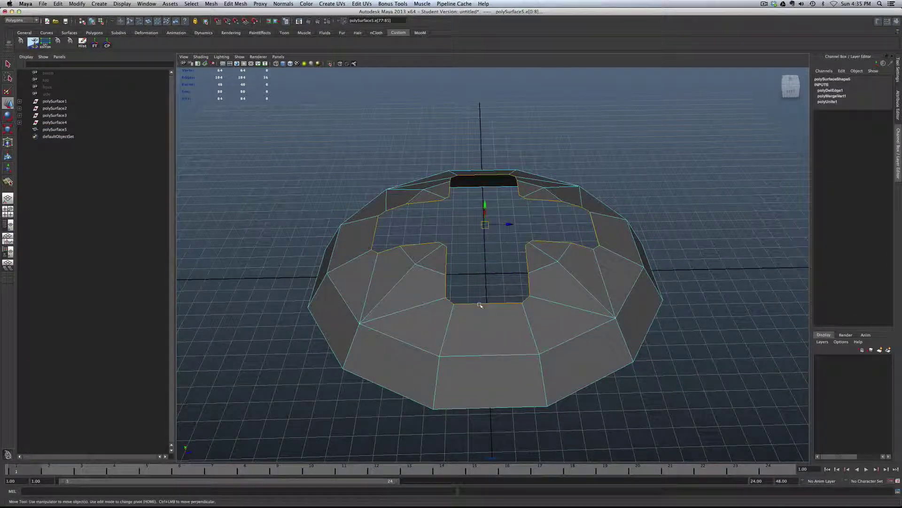
mouse_move(481, 312)
left_mouse_down("alt")
mouse_move(484, 320)
mouse_move(492, 291)
mouse_move(476, 314)
left_mouse_up("alt")
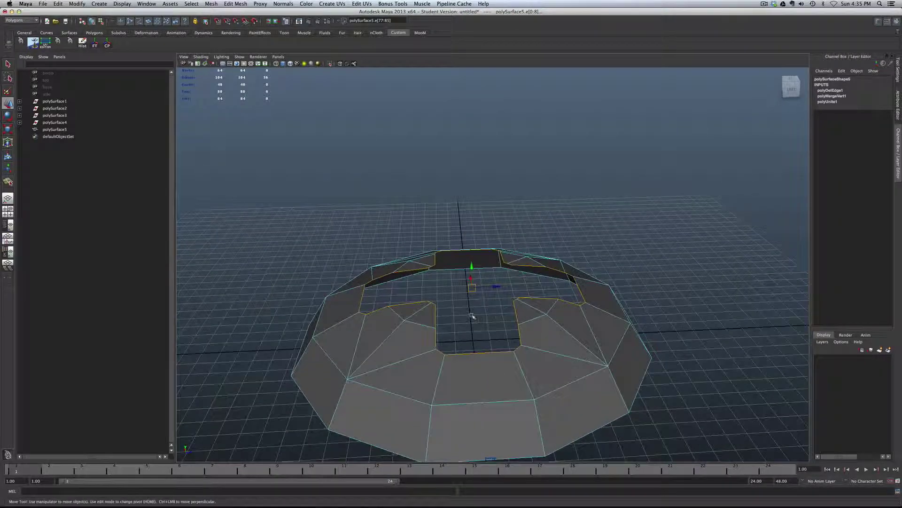
right_click_drag(476, 313, 476, 328, "shift")
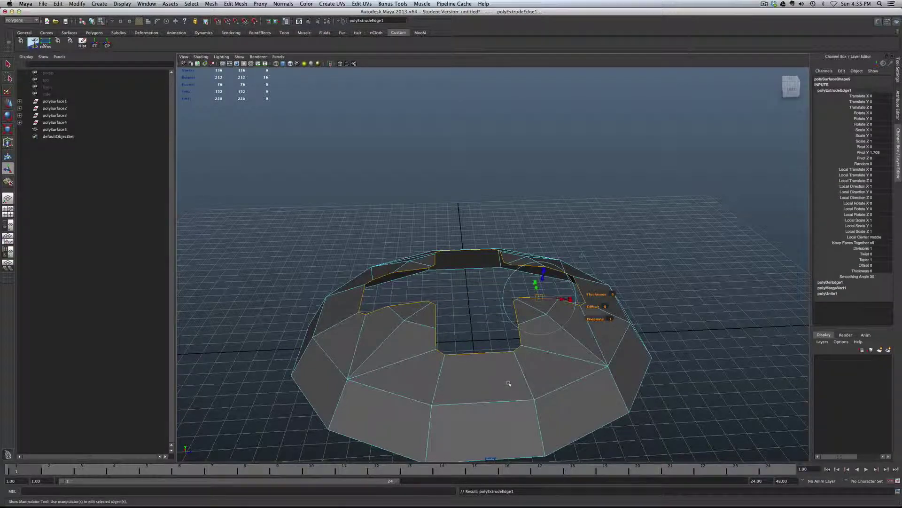
mouse_move(507, 381)
left_mouse_down("alt")
mouse_move(485, 365)
mouse_move(514, 374)
left_mouse_up("alt")
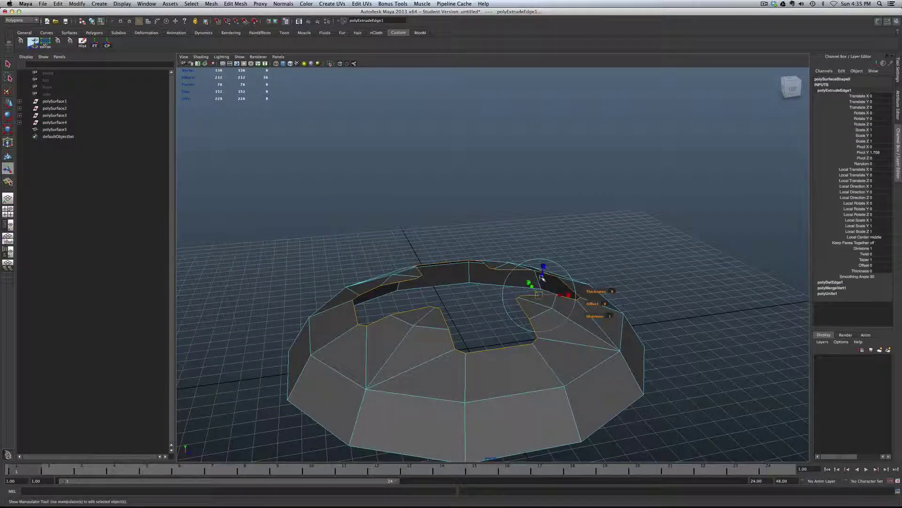
left_click_drag(542, 277, 526, 315)
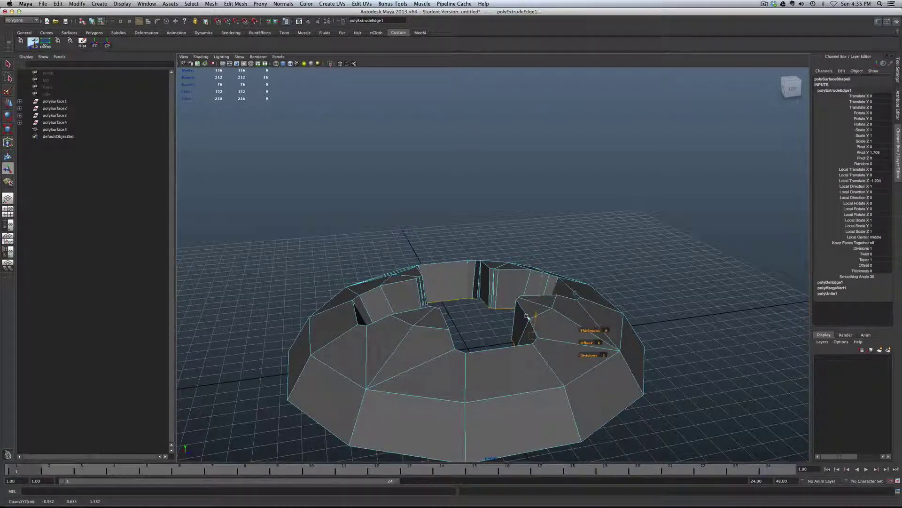
key("z")
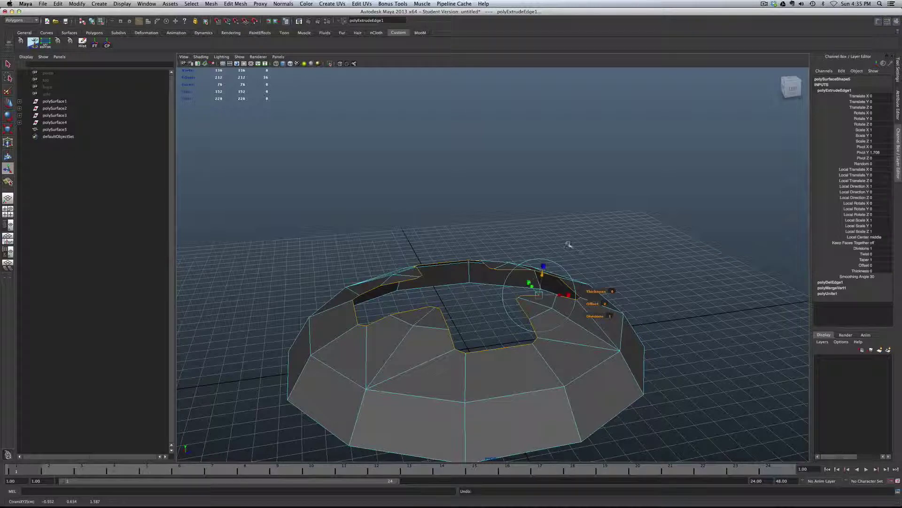
Step: Switch the extrusion to world axes and lower the extruded edges straight down below the grid to form the recess walls
left_click(581, 253)
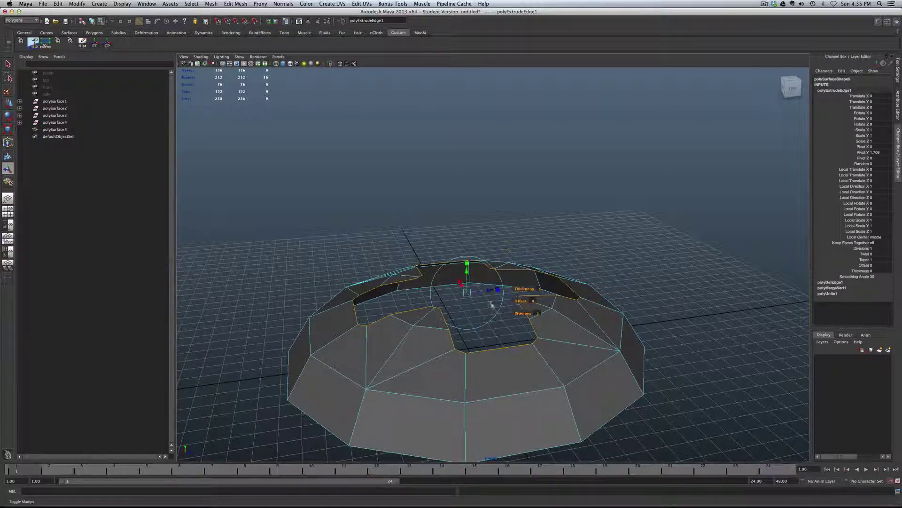
left_click_drag(489, 311, 475, 299, "alt")
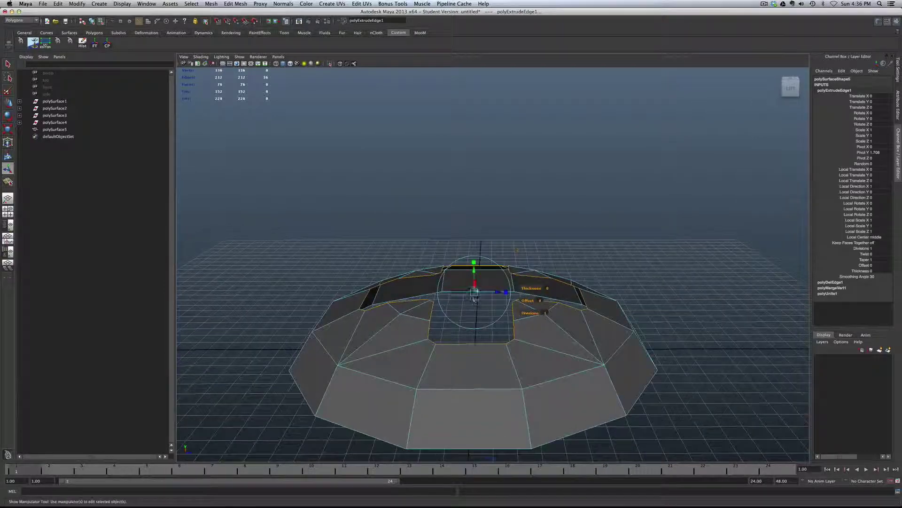
left_click(475, 270)
left_click_drag(474, 280, 523, 246)
left_click_drag(484, 273, 483, 242)
left_click(500, 303)
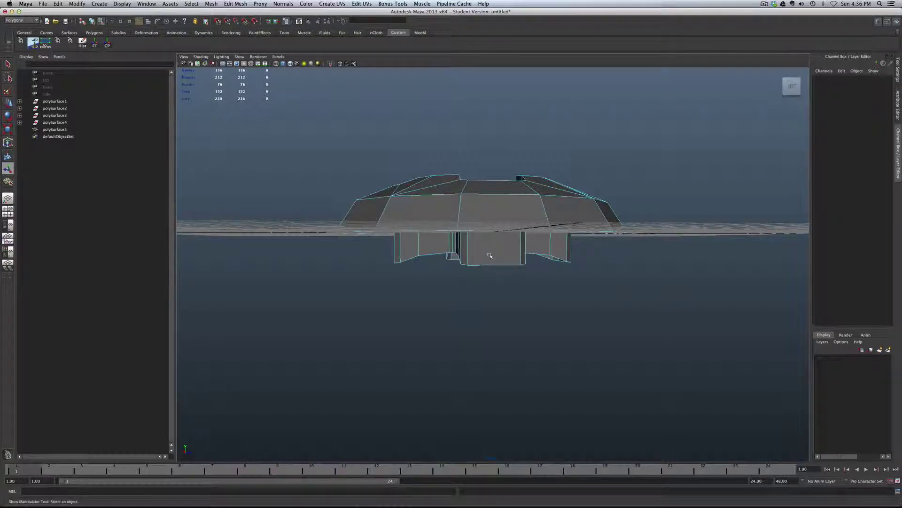
Step: Select the bottom vertices of the recess walls and flatten them vertically onto the grid plane
right_click_drag(479, 253, 458, 254)
left_click_drag(544, 267, 575, 275)
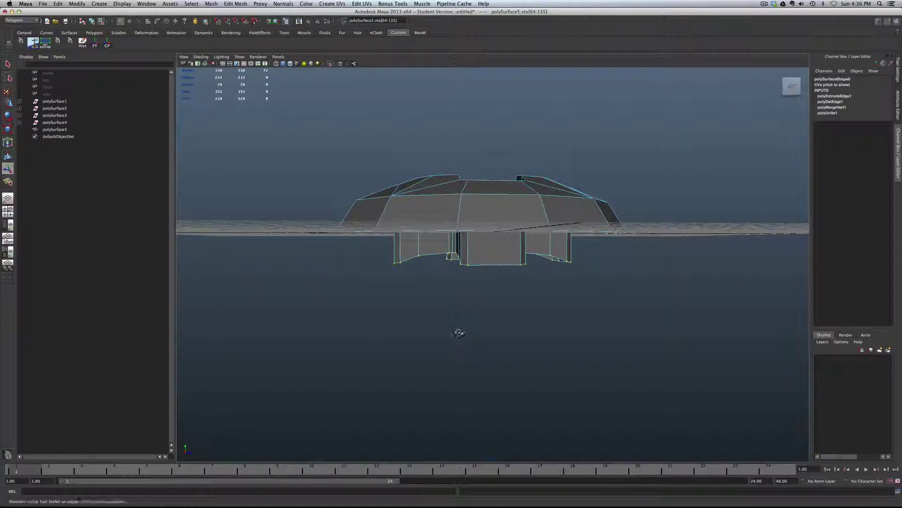
mouse_move(459, 330)
left_mouse_down("alt")
mouse_move(597, 328)
mouse_move(464, 334)
left_mouse_up("alt")
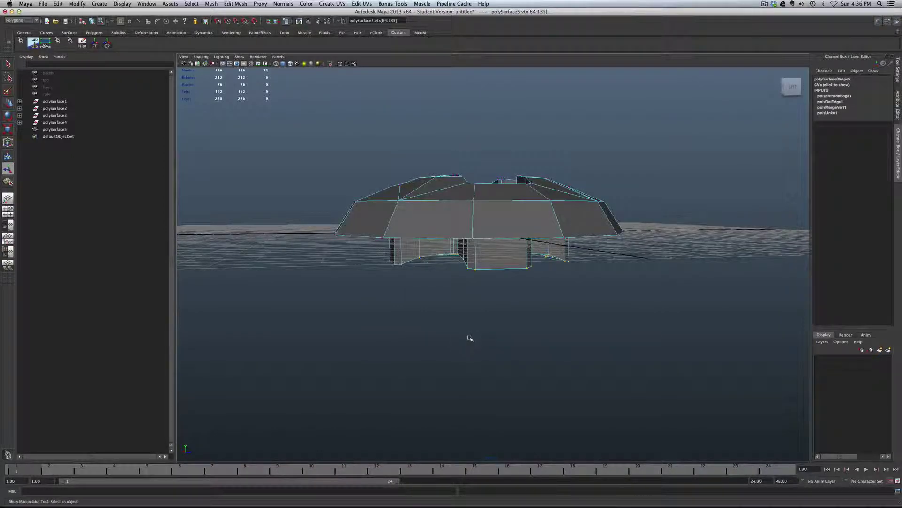
key("w")
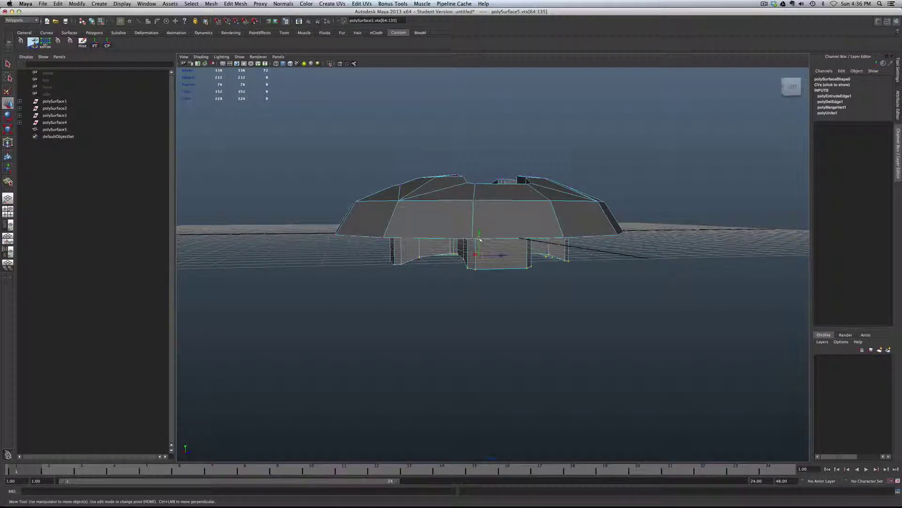
left_click(486, 304)
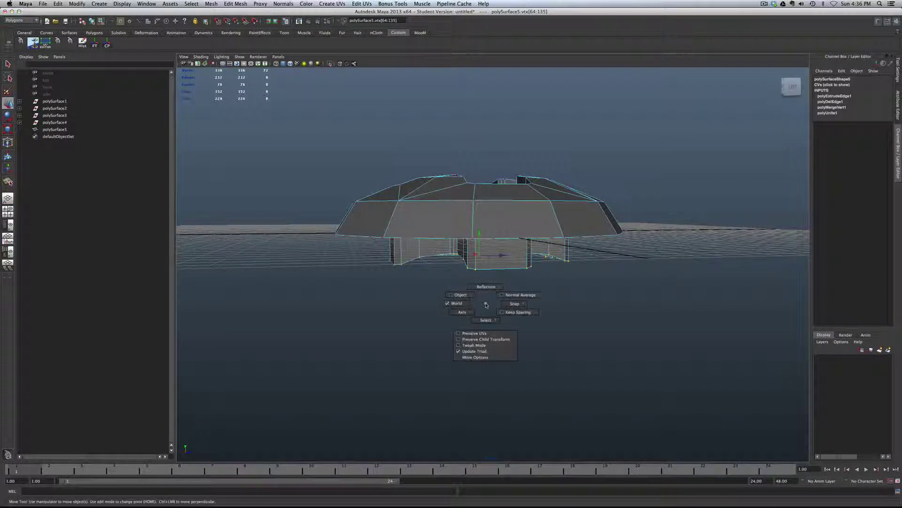
mouse_move(485, 304)
left_mouse_down()
mouse_move(465, 304)
mouse_move(485, 303)
left_mouse_up()
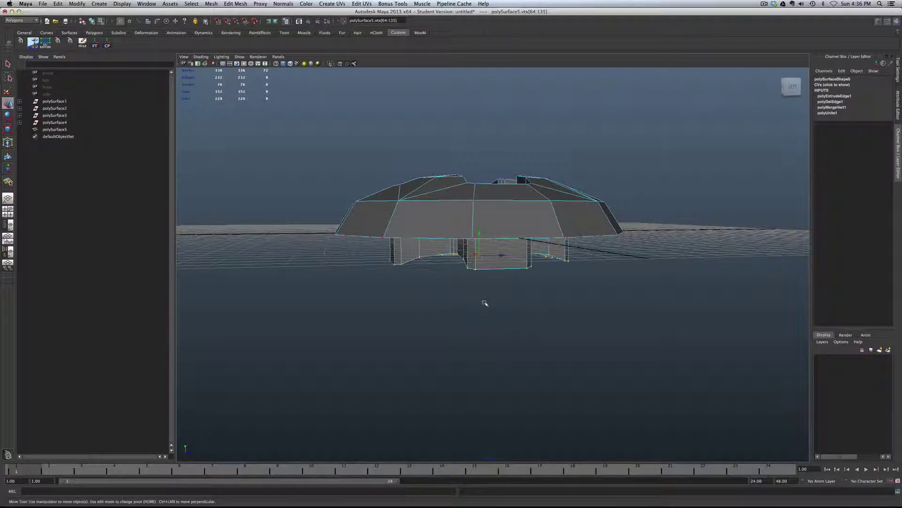
scroll(498, 285, "up", 5)
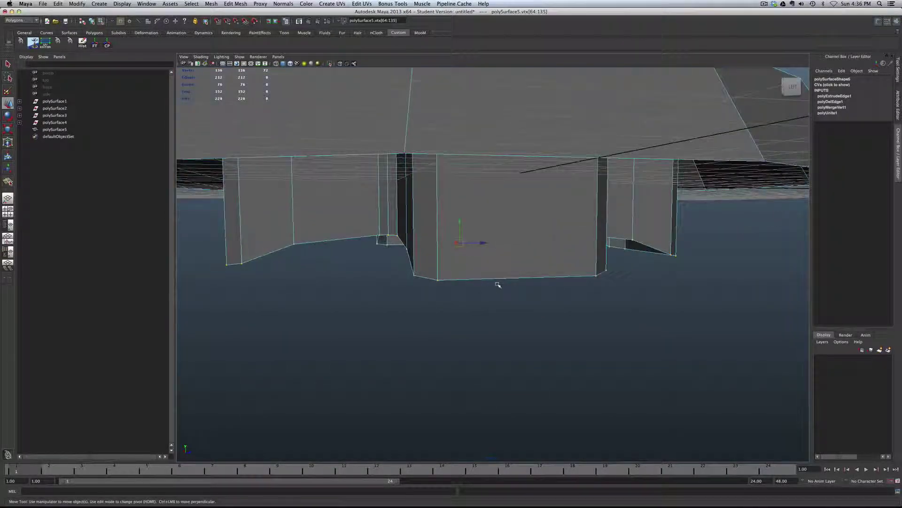
scroll(497, 285, "down", 3)
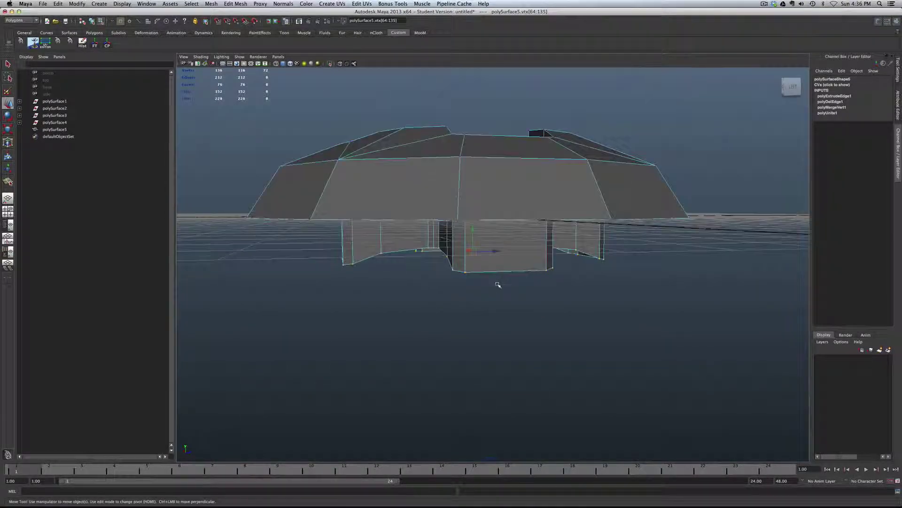
left_click(474, 228)
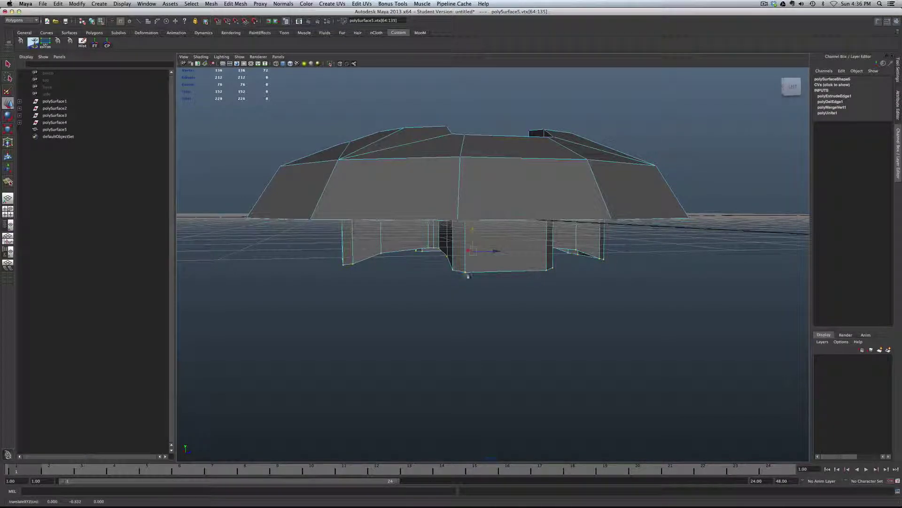
left_click_drag(475, 310, 476, 322, "alt")
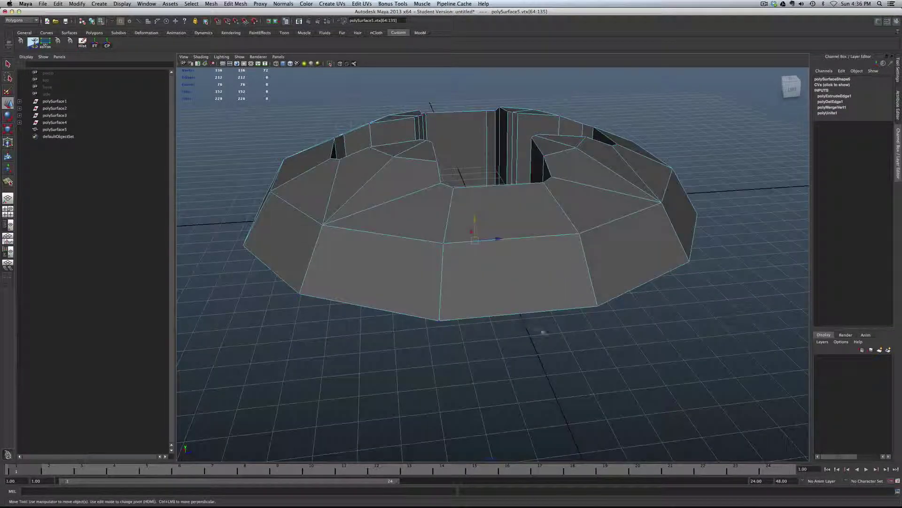
left_click(590, 320)
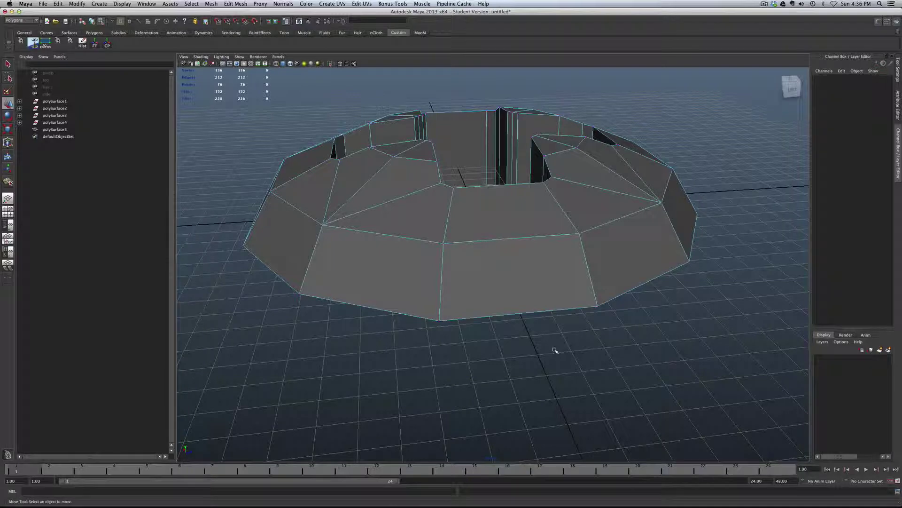
key("ctrl+z")
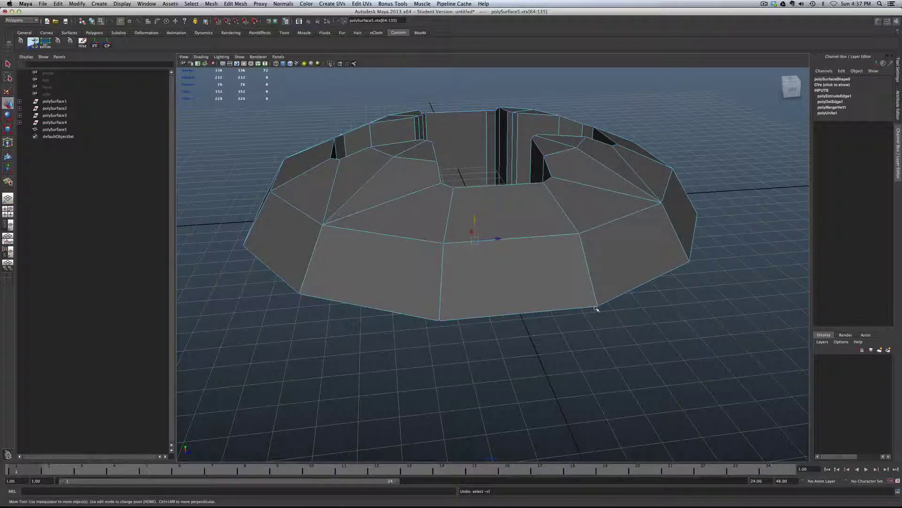
Step: Select all vertices of the dome mesh and merge the overlapping ones along the recess walls
middle_click_drag(597, 306, 599, 307)
left_click_drag(507, 409, 508, 428, "alt")
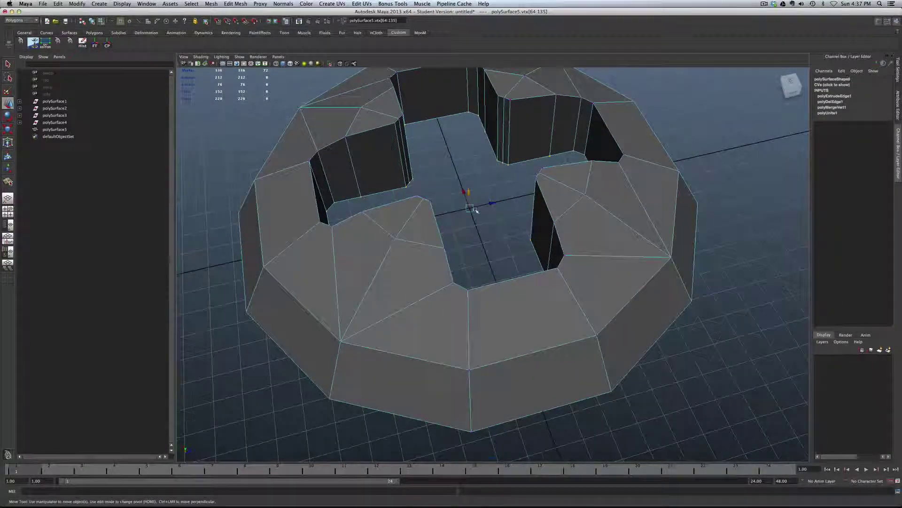
right_click_drag(476, 207, 488, 186, "alt")
scroll(487, 184, "down", 3)
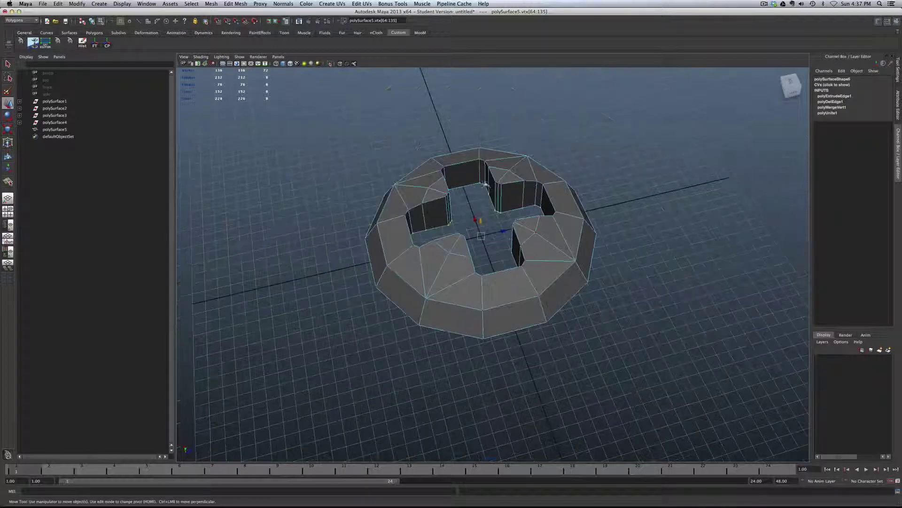
left_click_drag(356, 126, 618, 382)
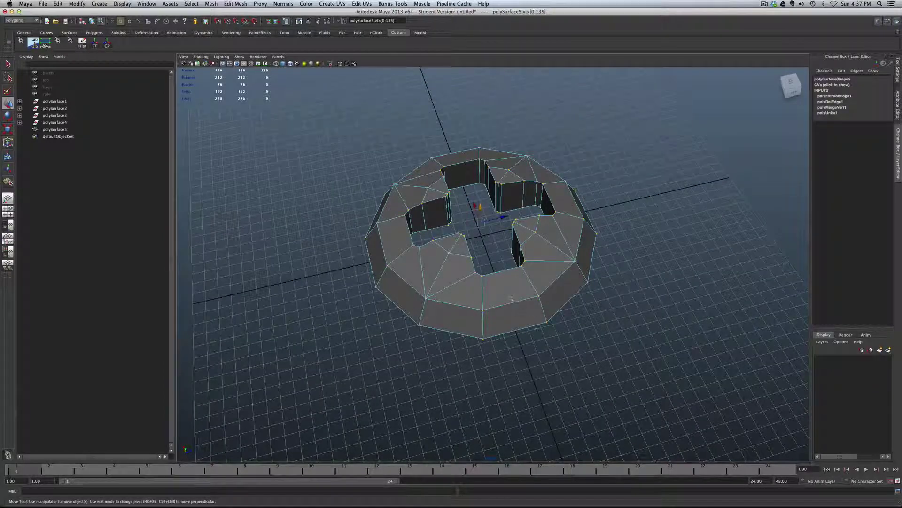
right_click_drag(502, 288, 518, 266, "shift")
scroll(508, 193, "up", 5)
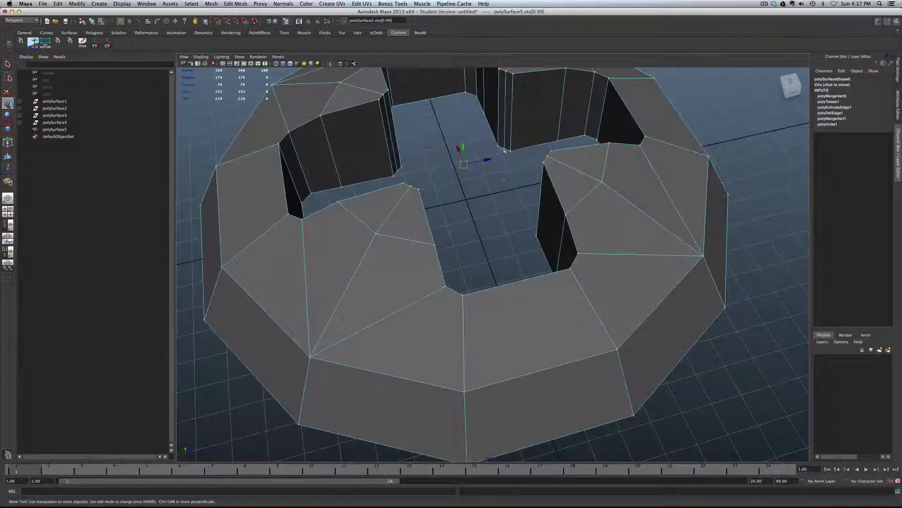
Step: Select the bottom border edge loop of the recess walls and fill the hole with a floor face
right_click_drag(519, 131, 524, 122)
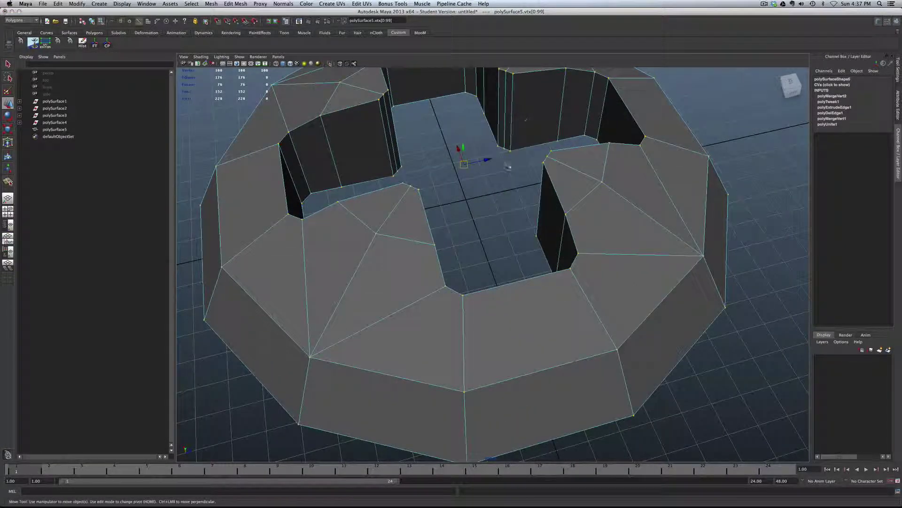
left_click(520, 147)
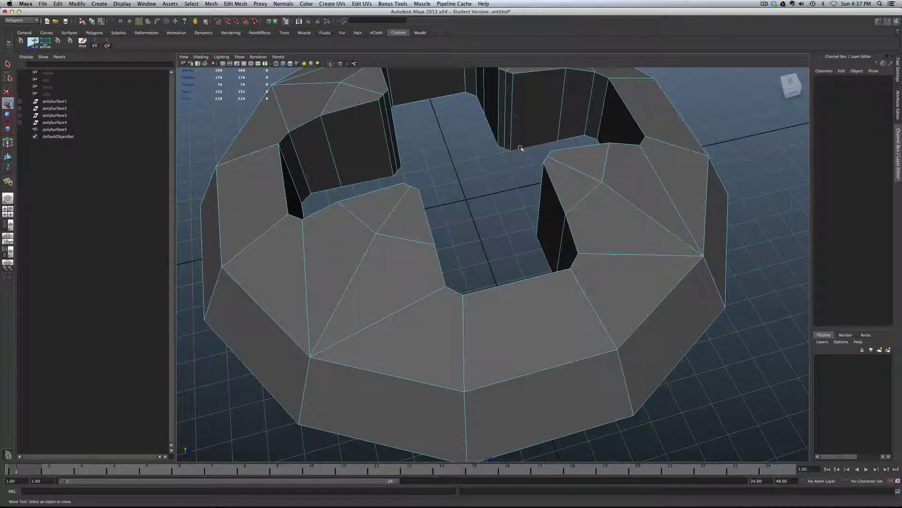
left_click(521, 147)
left_click_drag(485, 185, 519, 117, "alt")
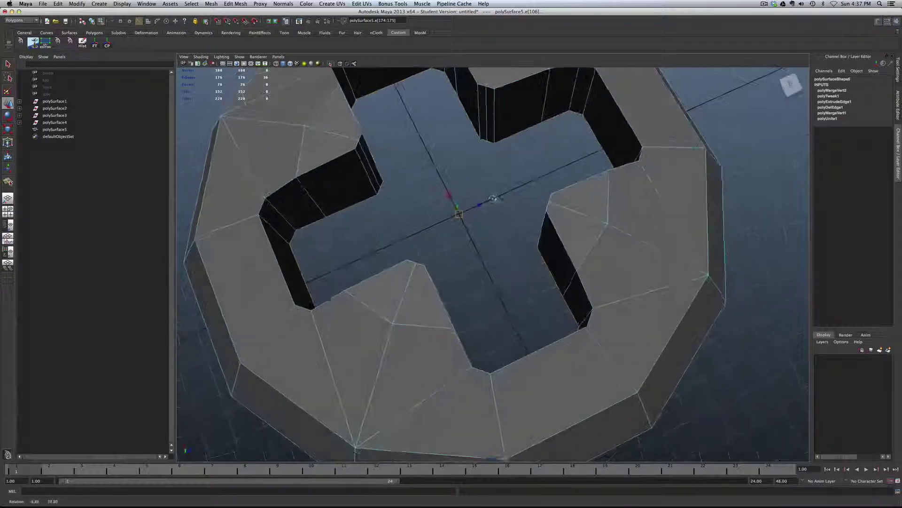
right_click_drag(517, 116, 513, 182, "shift")
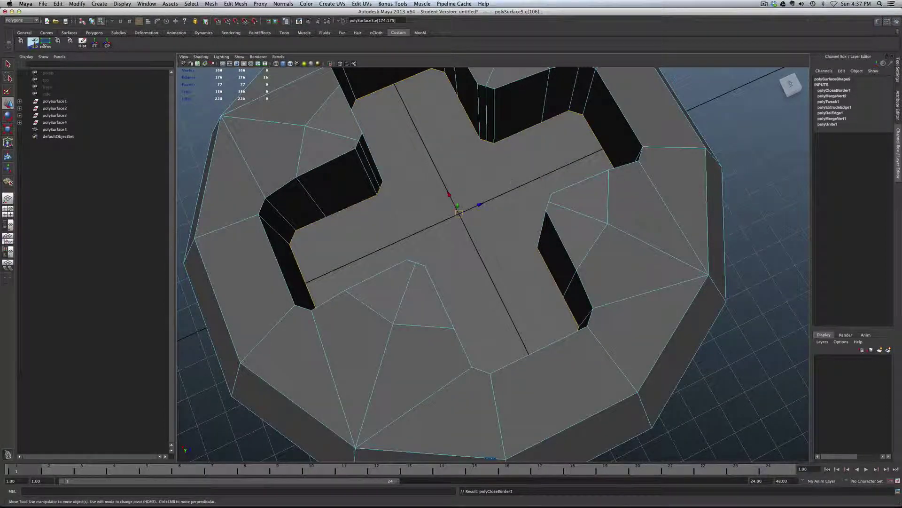
Step: Hide the viewport grid to see the new recess floor clearly
left_click_drag(458, 302, 472, 285, "alt")
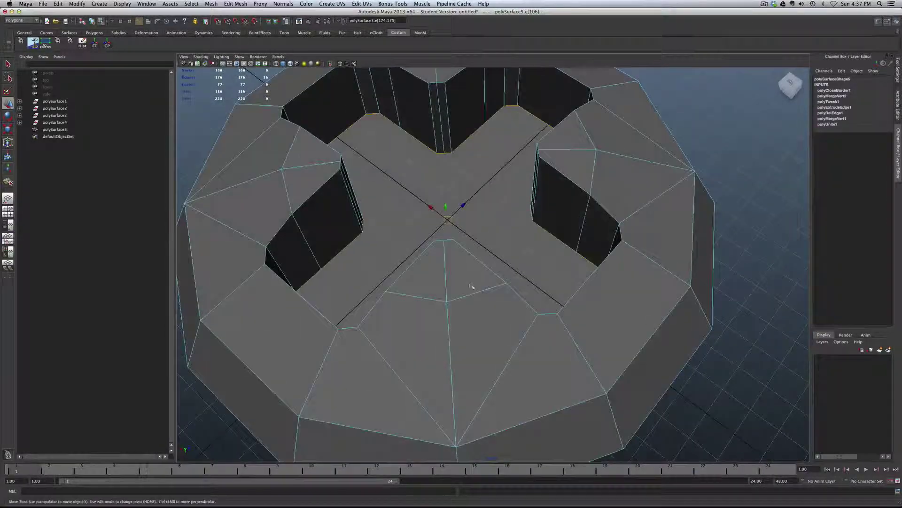
left_click(223, 64)
mouse_move(423, 235)
left_mouse_down("alt")
mouse_move(430, 211)
mouse_move(423, 235)
left_mouse_up("alt")
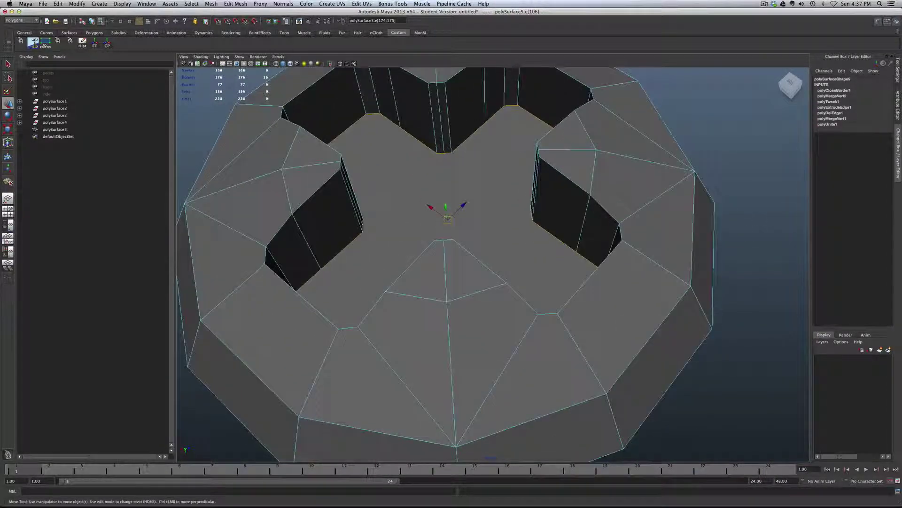
Step: Use the Interactive Split Tool to cut two edges across one arm's floor, at its outer bevel corners and at the next pair of wall vertices
left_click_drag(408, 186, 413, 155, "alt")
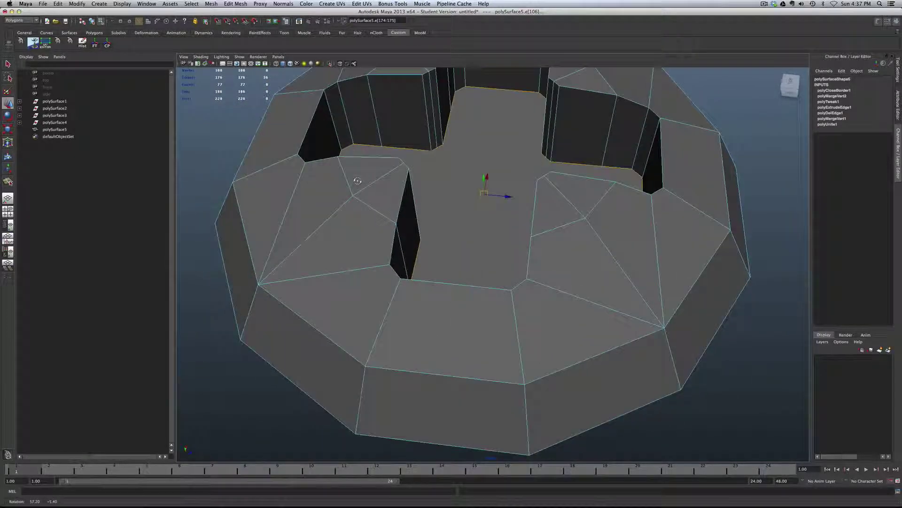
left_click_drag(414, 211, 417, 305, "alt")
scroll(429, 200, "up", 3)
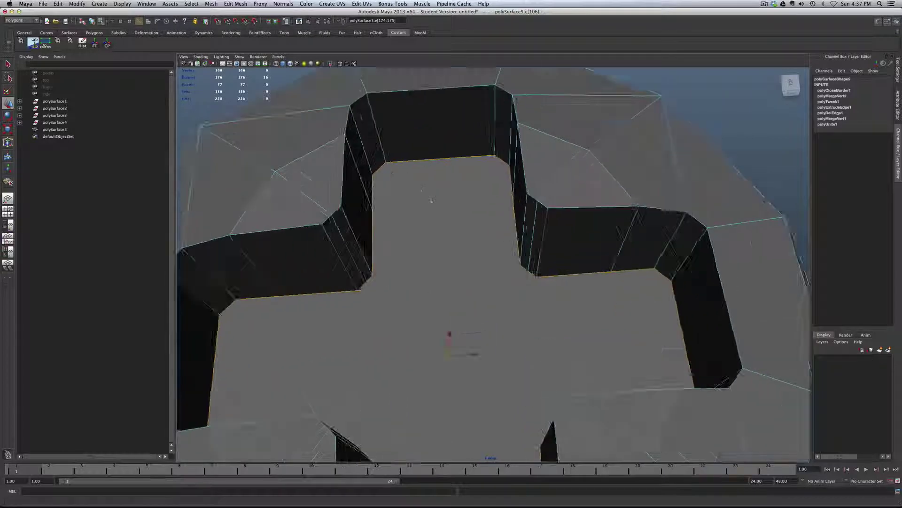
scroll(429, 199, "down", 1)
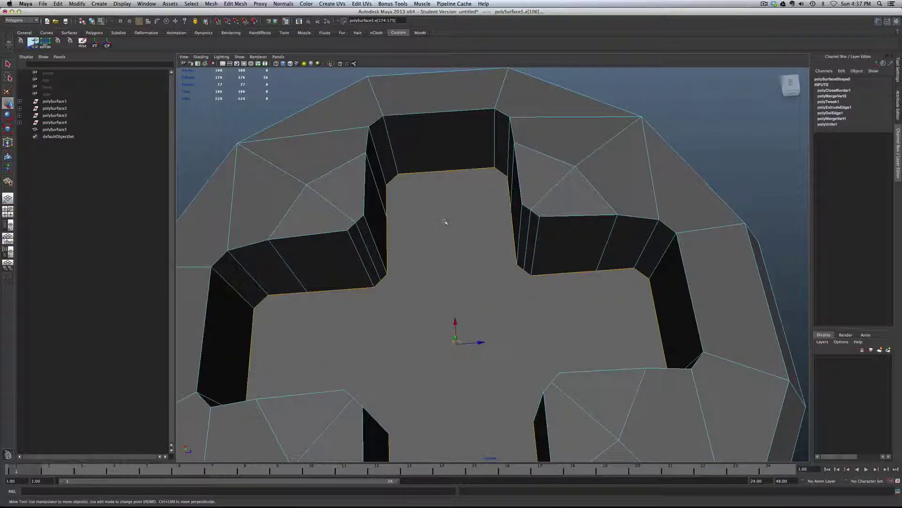
right_click(445, 221, "shift")
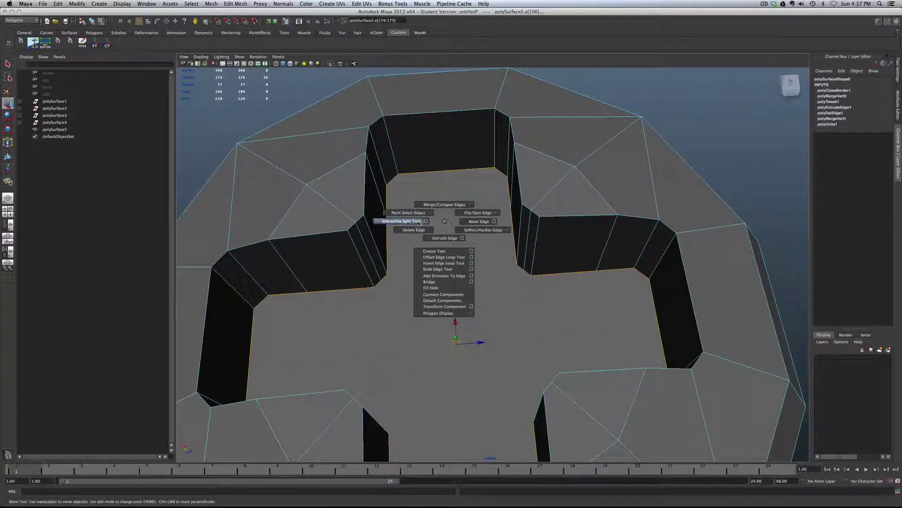
left_click(401, 221)
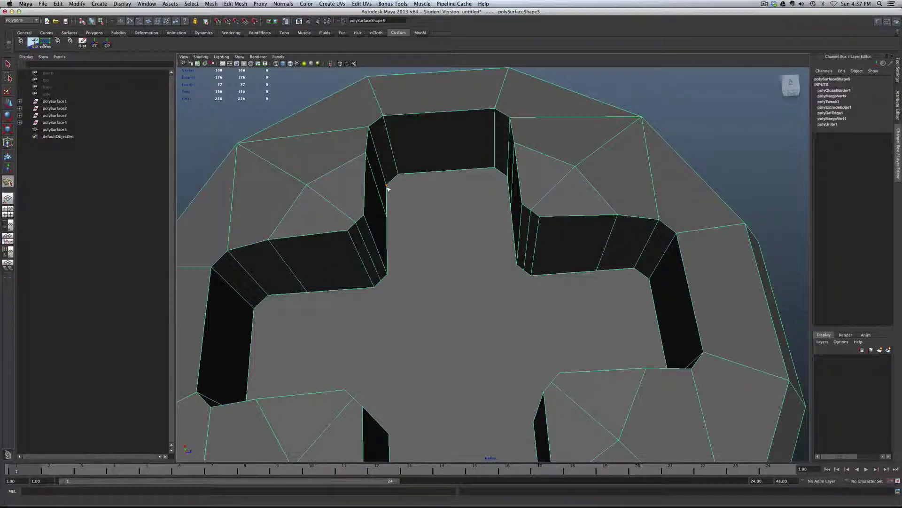
left_click(387, 184)
left_click(506, 179)
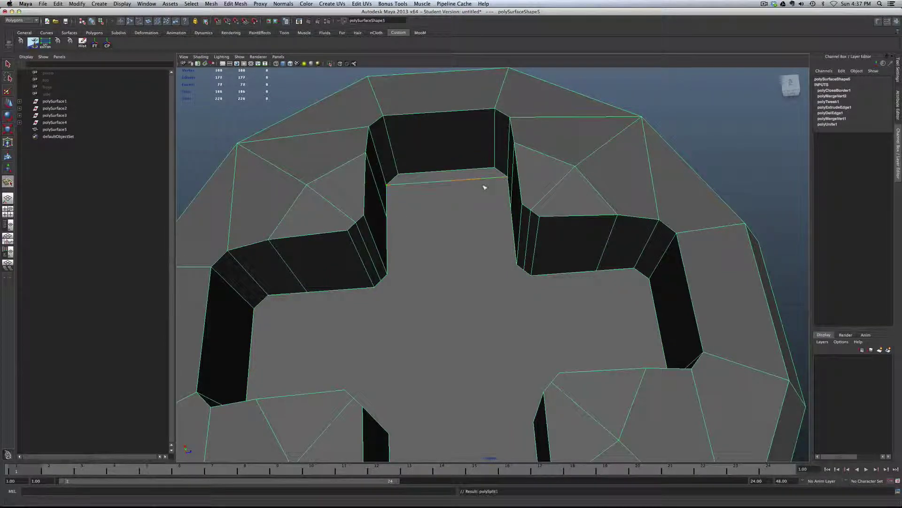
key("Return")
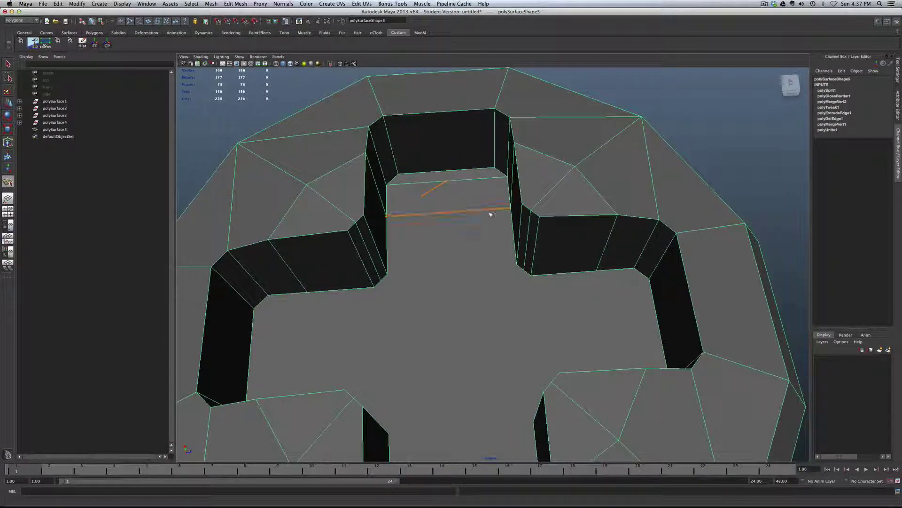
key("Return")
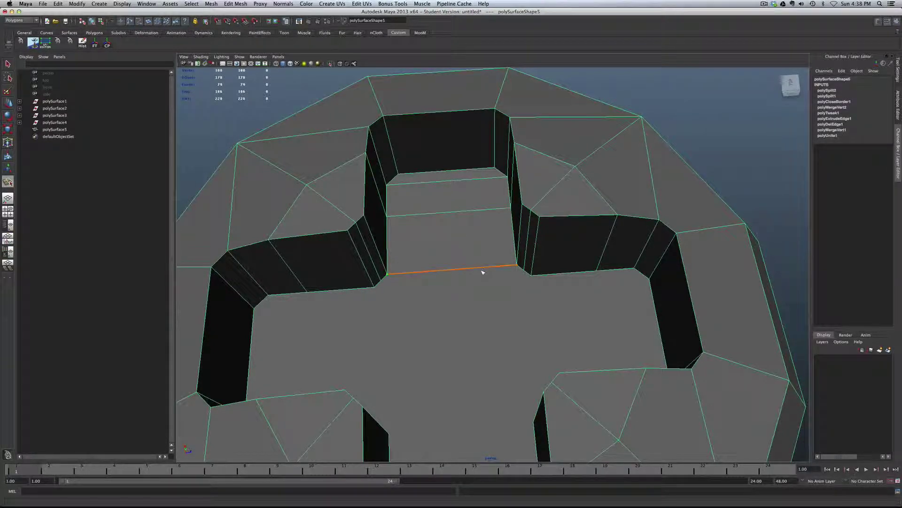
Step: Split the floor with three parallel edges across the same arm's inner end, joining the opposite vertices of the bevelled inner corners
left_click(392, 289)
key("Return")
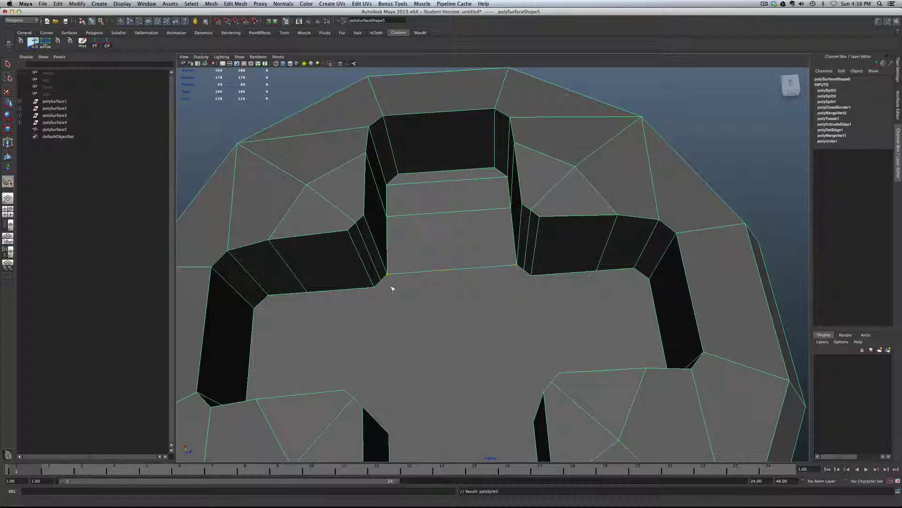
left_click(385, 285)
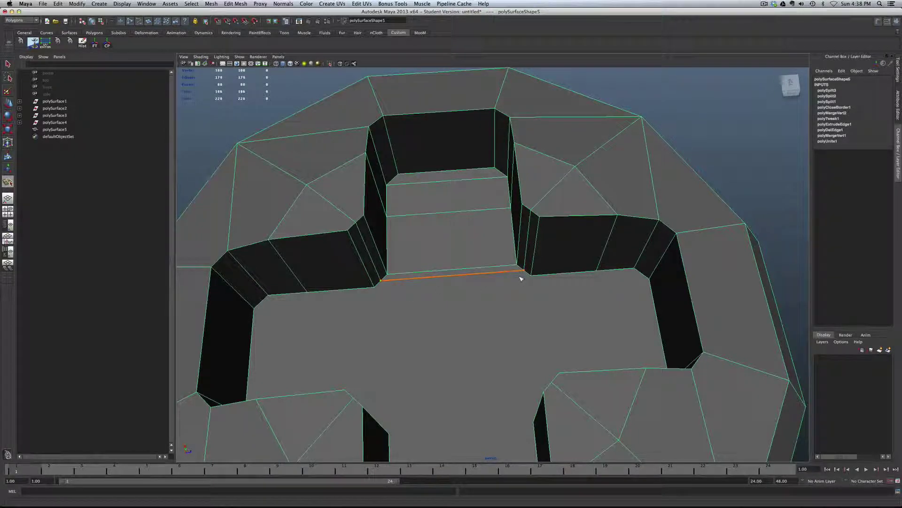
key("Return")
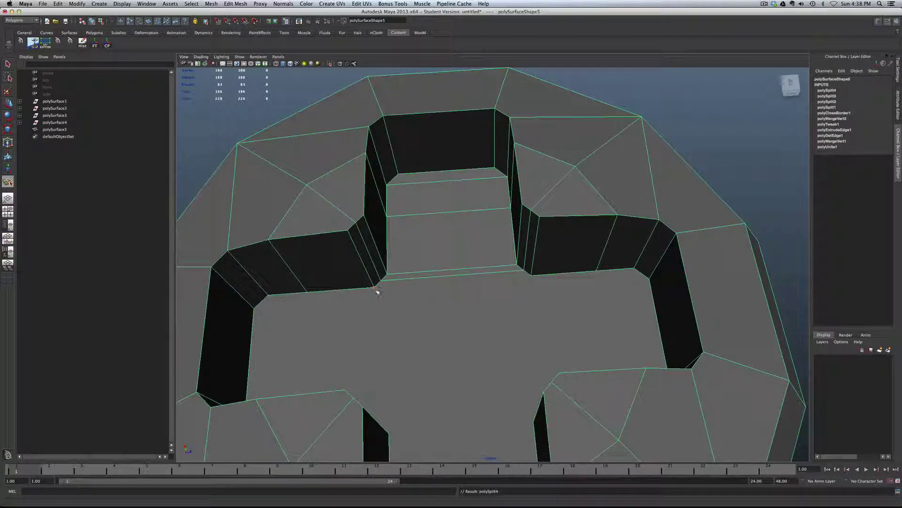
left_click(376, 290)
left_click(531, 287)
key("Return")
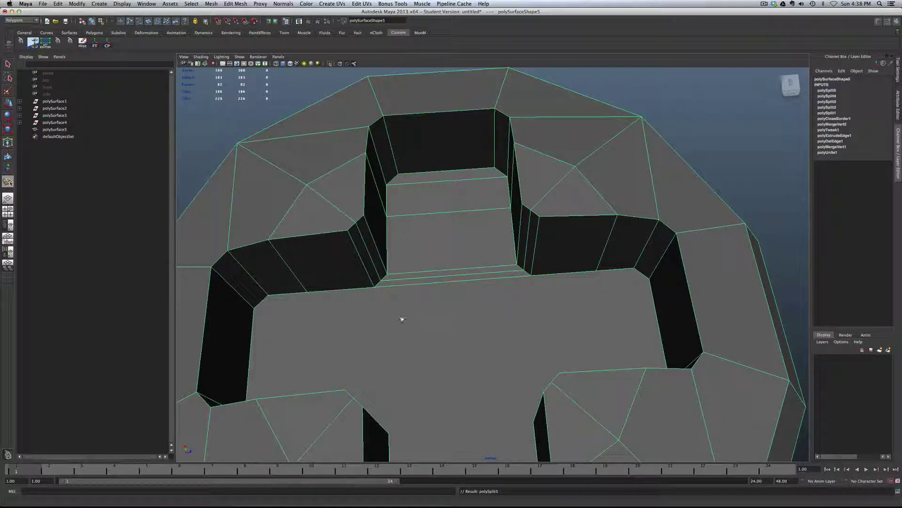
Step: On the next arm's floor, cut edges between the mid-wall vertices and between the first vertices of the bevelled inner corners
left_click_drag(440, 305, 573, 310, "alt")
middle_click_drag(570, 242, 485, 385, "alt")
scroll(485, 386, "up", 3)
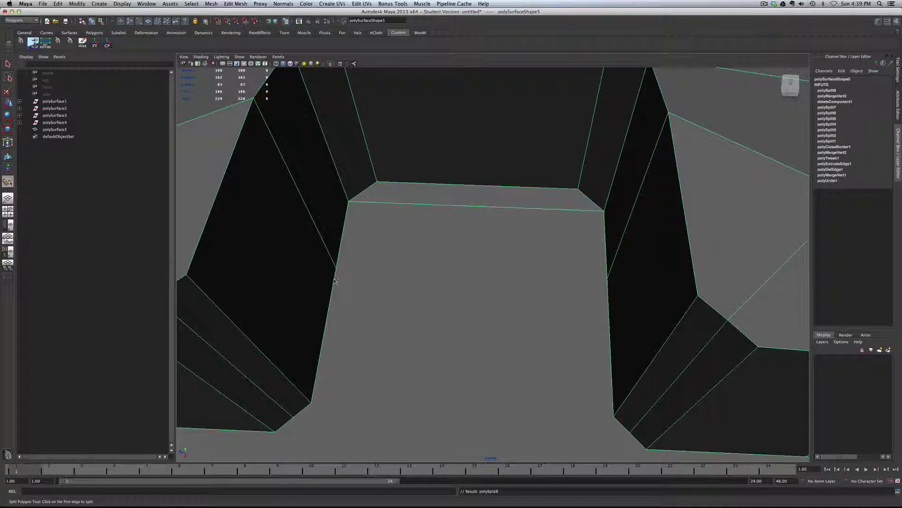
left_click(334, 281)
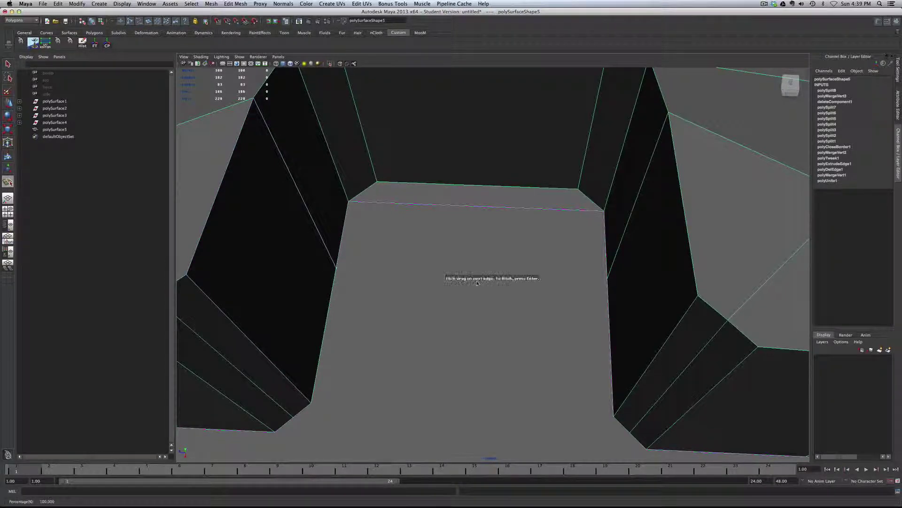
left_click_drag(609, 291, 607, 279)
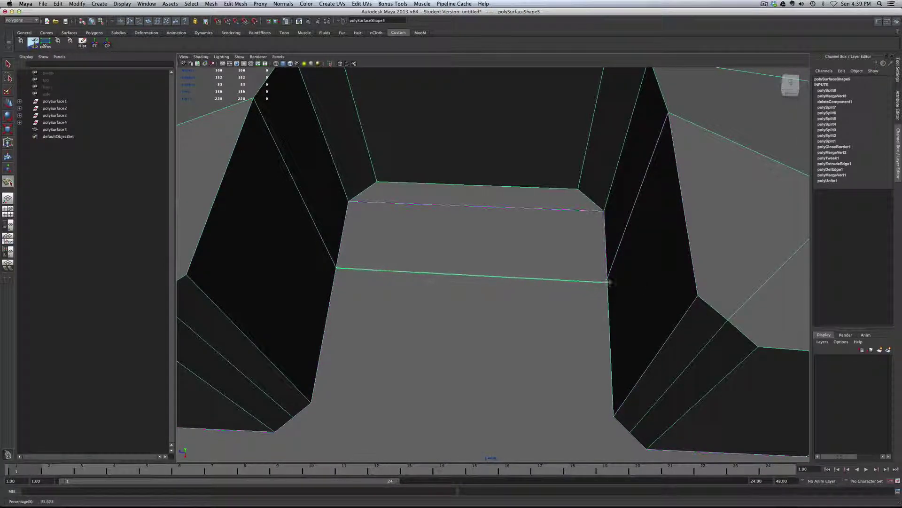
key("Return")
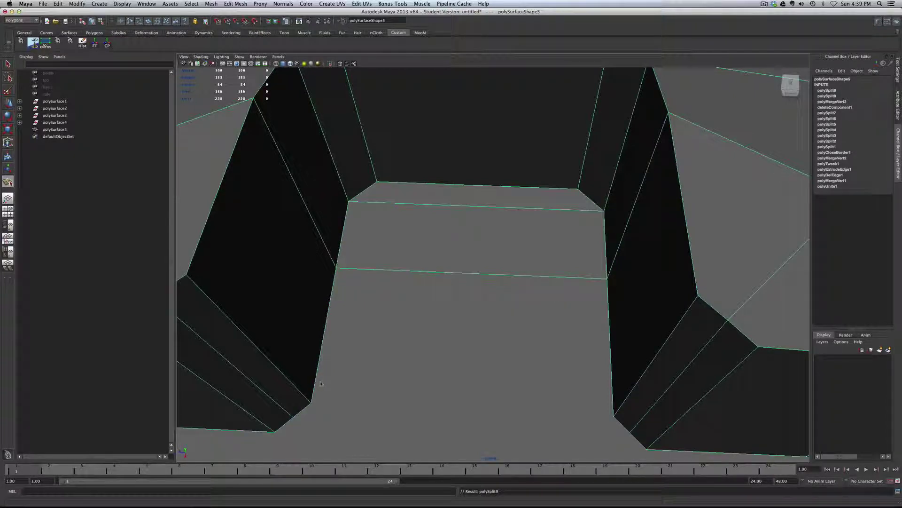
left_click(315, 388)
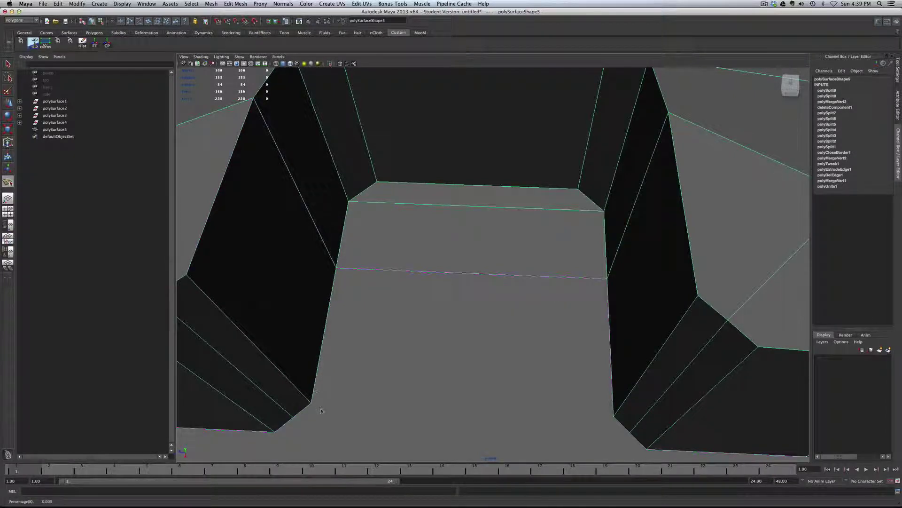
left_click(614, 411)
key("Return")
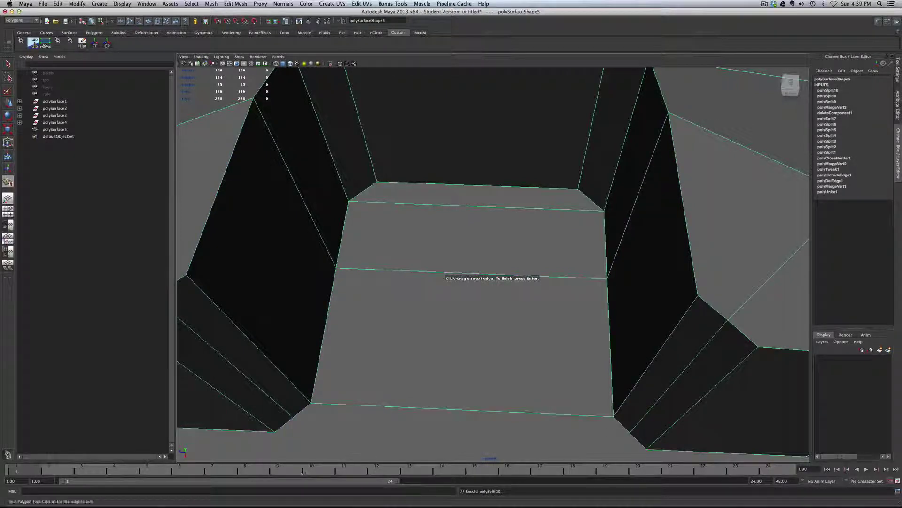
Step: Add two parallel edges at that arm's inner end, joining the middle and last vertices of the bevelled inner corners
left_click(295, 422)
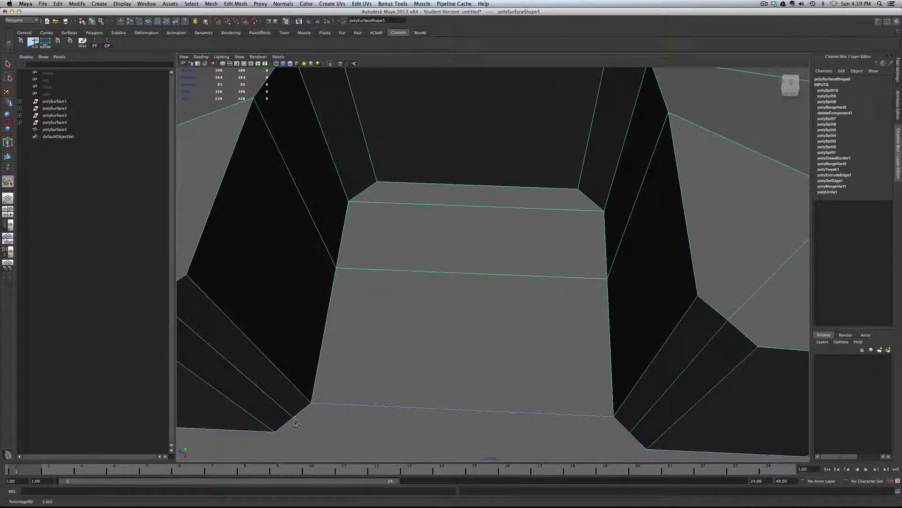
left_click(628, 431)
key("Return")
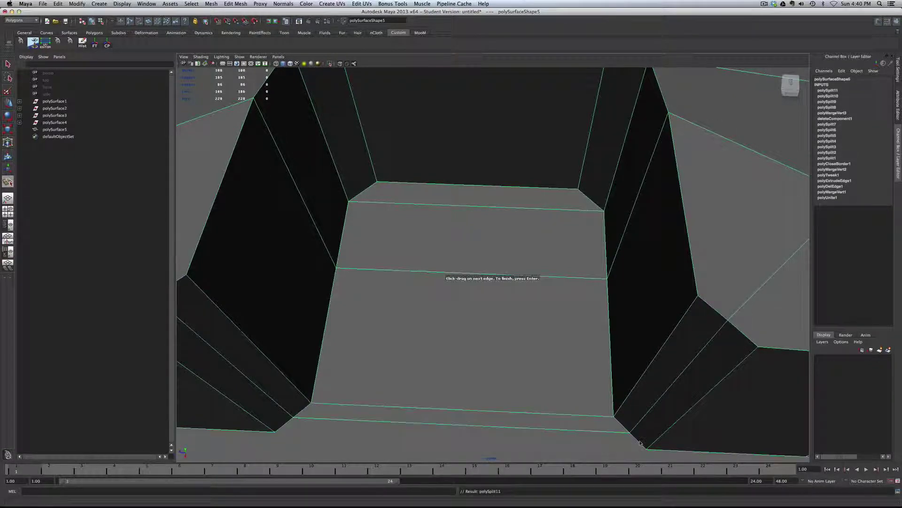
left_click(285, 425)
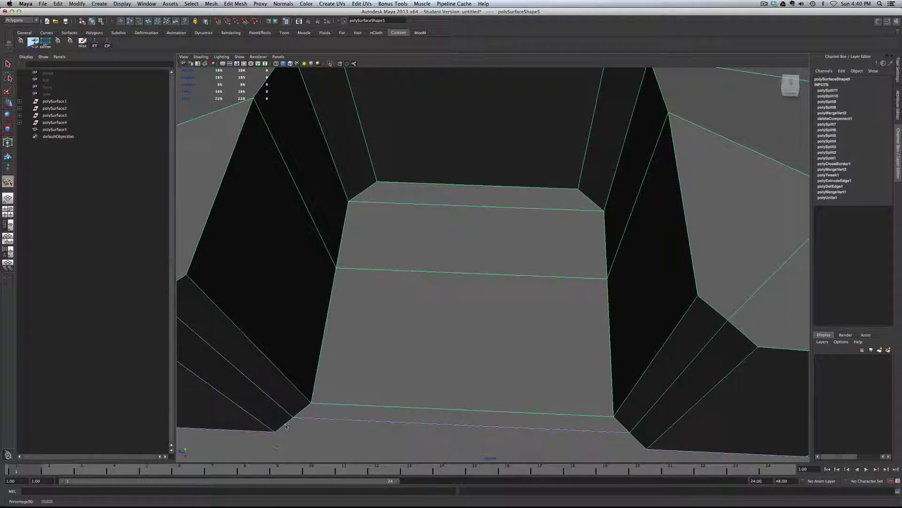
left_click_drag(630, 435, 643, 455)
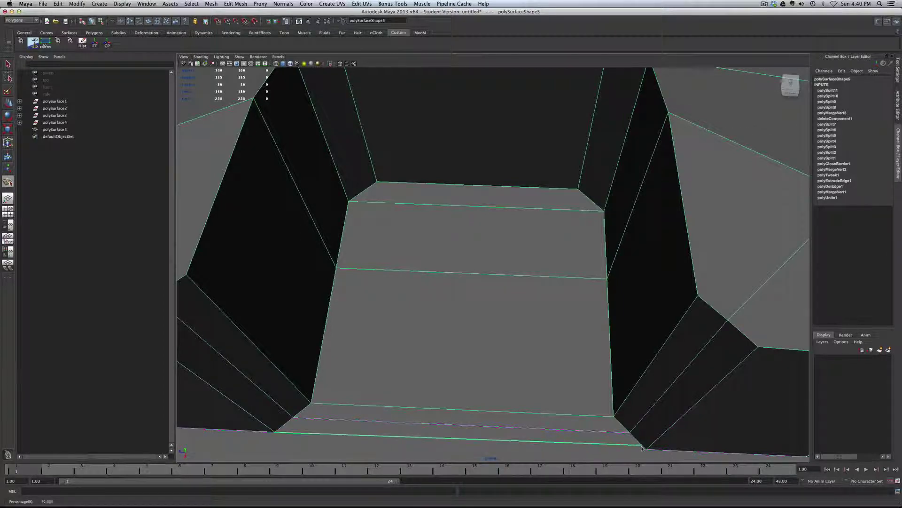
key("Return")
Step: Move on to another undivided arm and split its floor between the two outer bevel corner vertices
right_click_drag(643, 455, 462, 402, "alt")
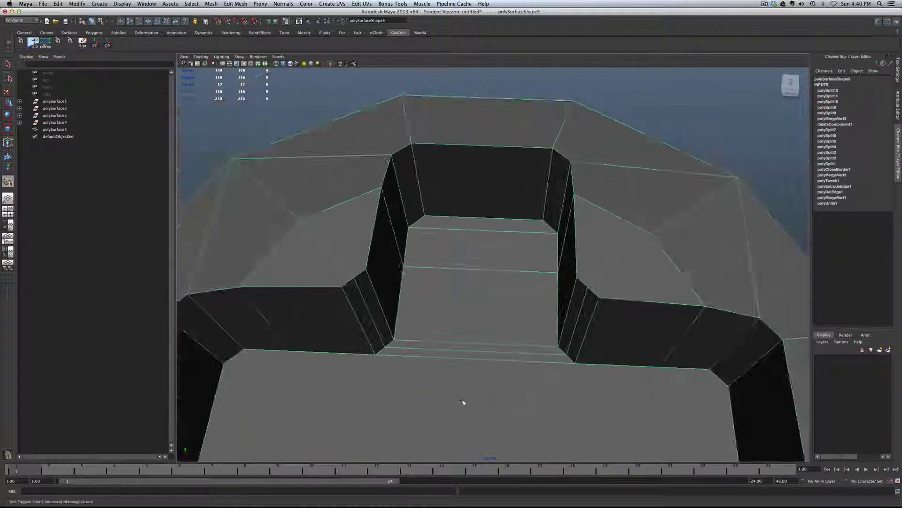
key("q")
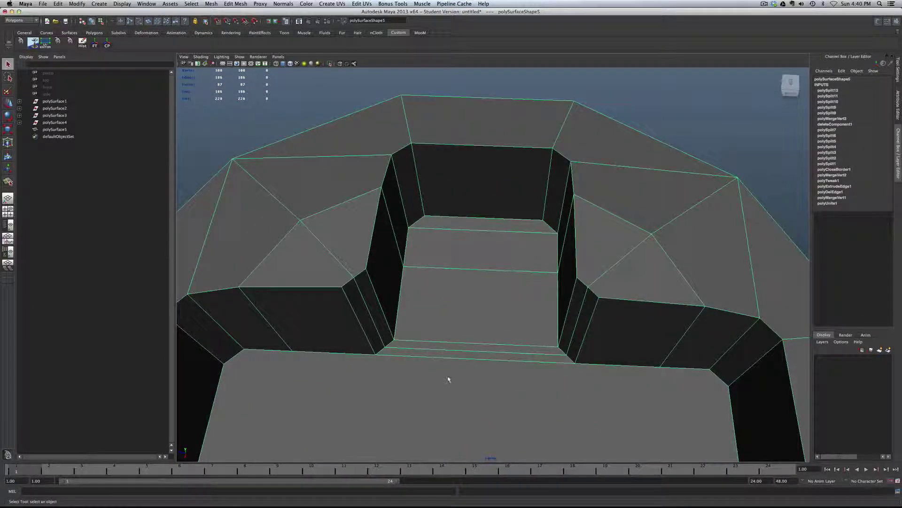
left_click_drag(448, 379, 385, 374, "alt")
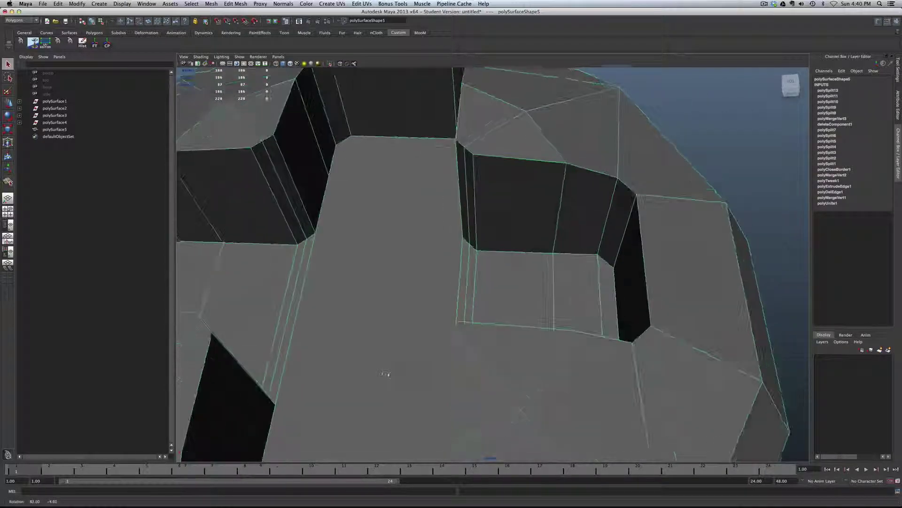
left_click_drag(359, 330, 423, 357, "alt")
right_click_drag(423, 357, 484, 372, "alt")
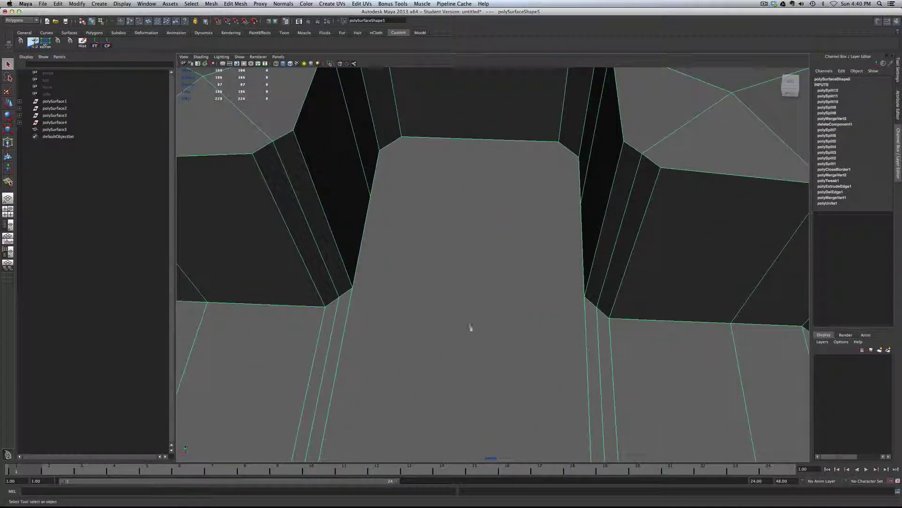
right_click_drag(441, 184, 371, 180, "shift")
left_click(379, 158)
key("Return")
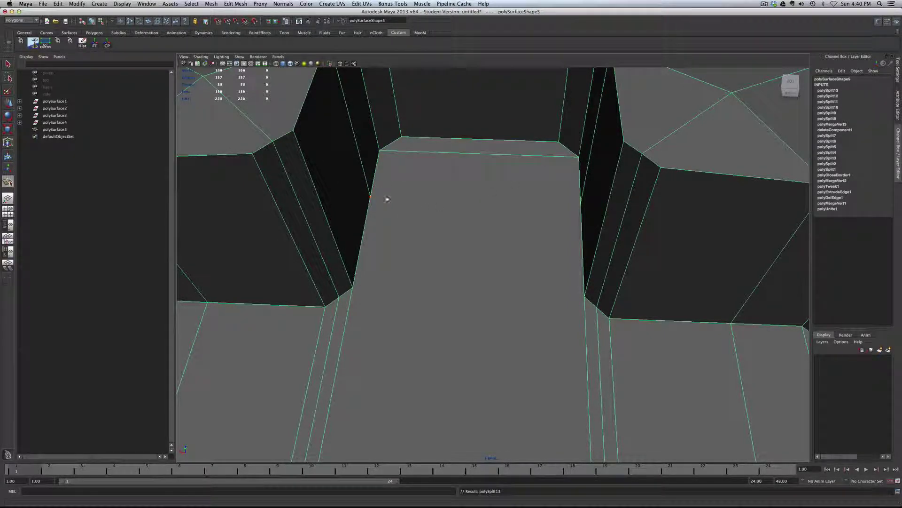
Step: Cut two more edges across this arm's floor, at the mid-wall vertices and at the start of the bevelled inner corners
left_click(387, 199)
left_click(552, 210)
key("Return")
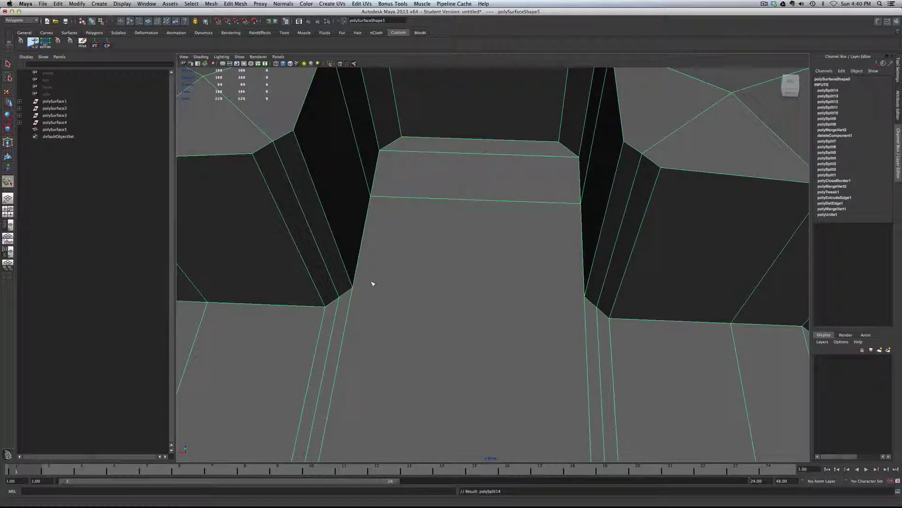
left_click(372, 283)
key("Return")
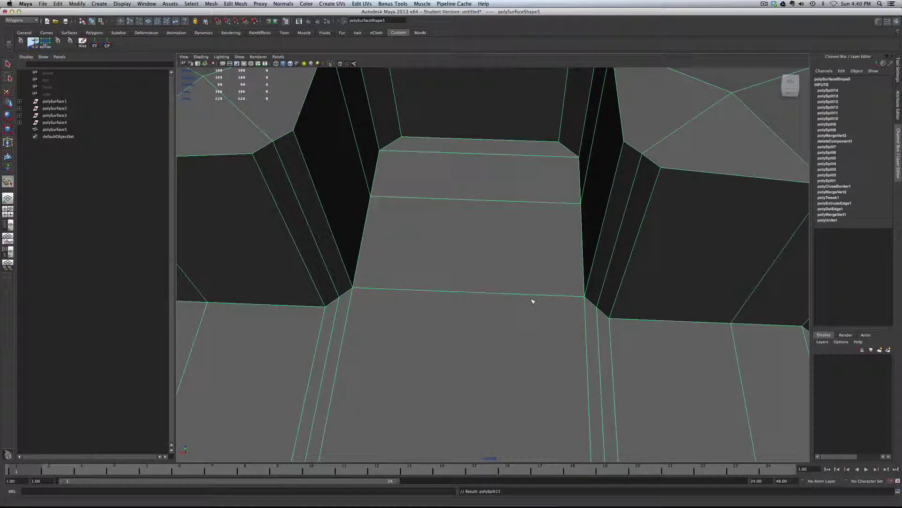
Step: Move on to the last undivided arm and cut an edge across its floor between the outer bevel corner vertices
left_click_drag(532, 303, 477, 276, "alt")
left_click(459, 115)
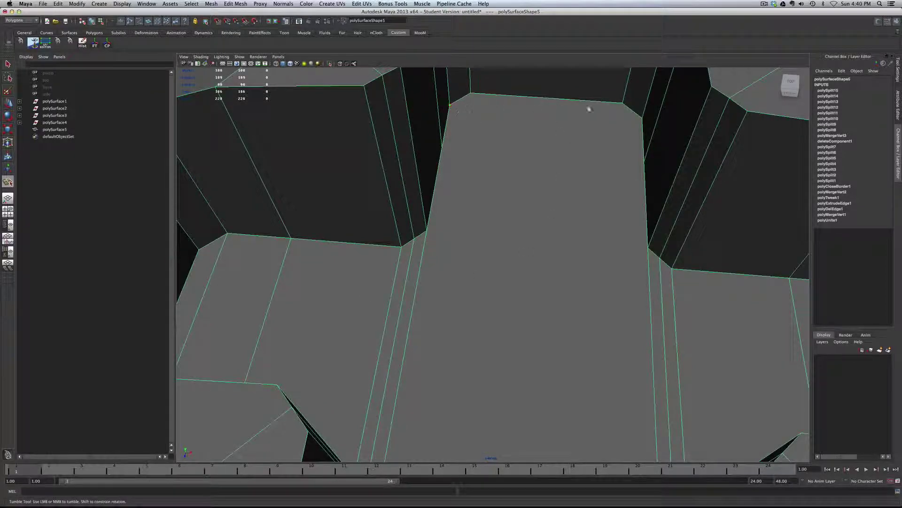
left_click(631, 123)
key("Return")
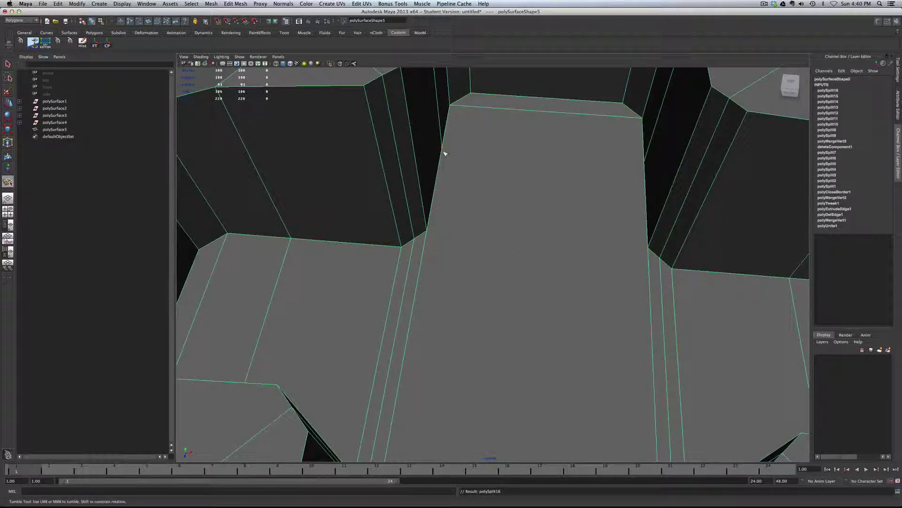
Step: Cut two more edges across the last arm's floor, at the mid-wall vertices and at the start of the bevelled inner corners
left_click(445, 154)
left_click(618, 161)
key("Return")
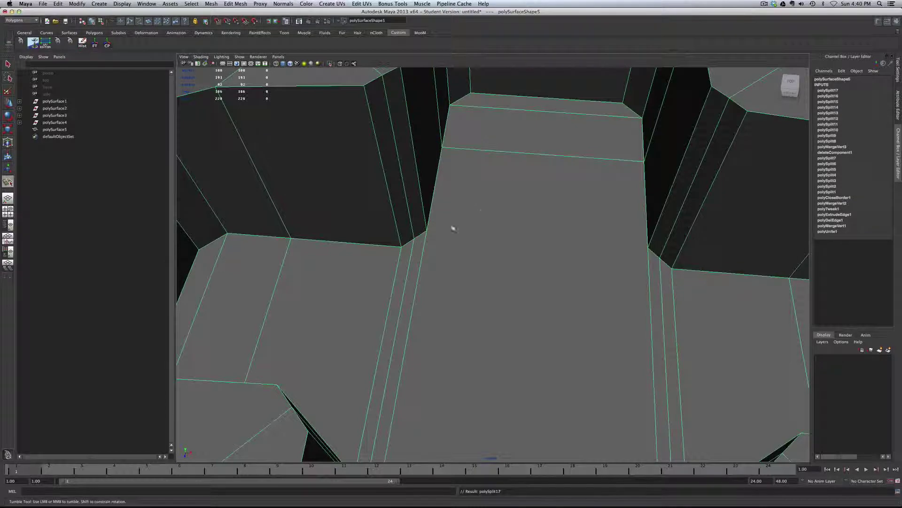
left_click(429, 232)
left_click(580, 246)
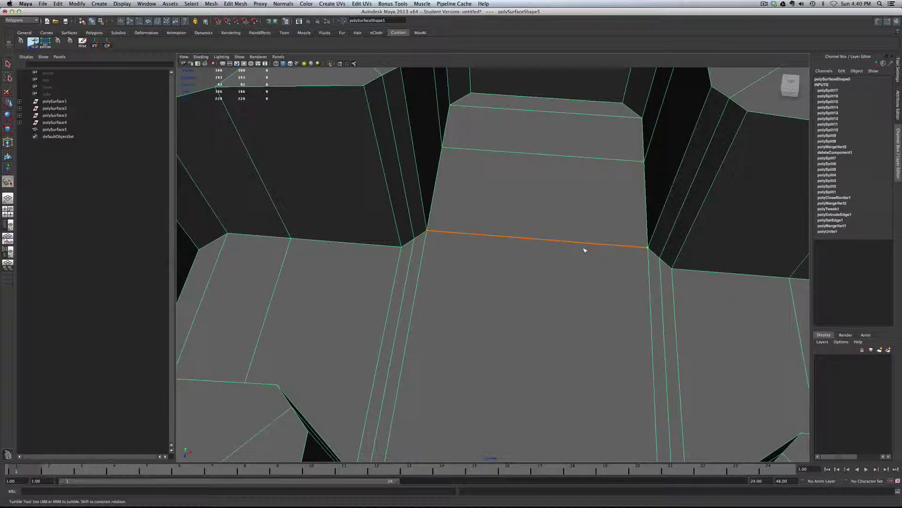
key("Return")
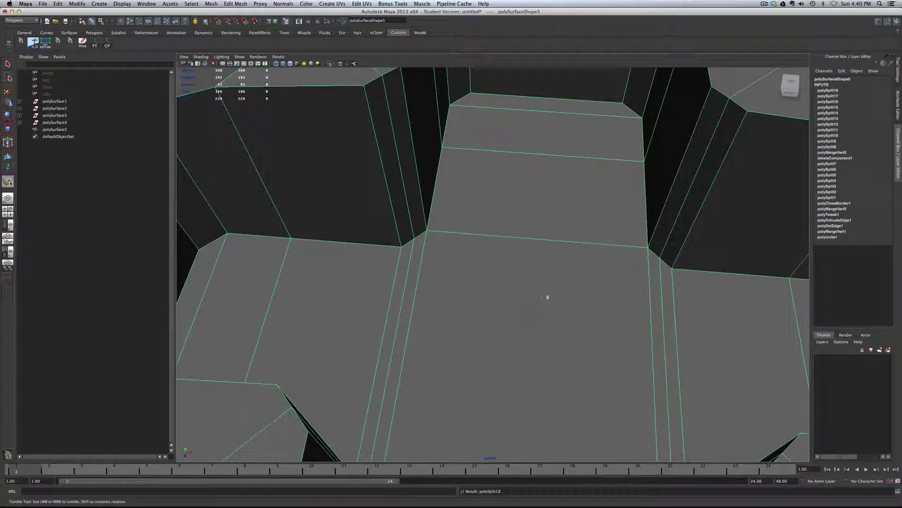
Step: Leave the split tool and preview the smoothed mesh to inspect the recess, then turn the smooth preview off
right_click_drag(546, 298, 516, 264, "alt")
key("q")
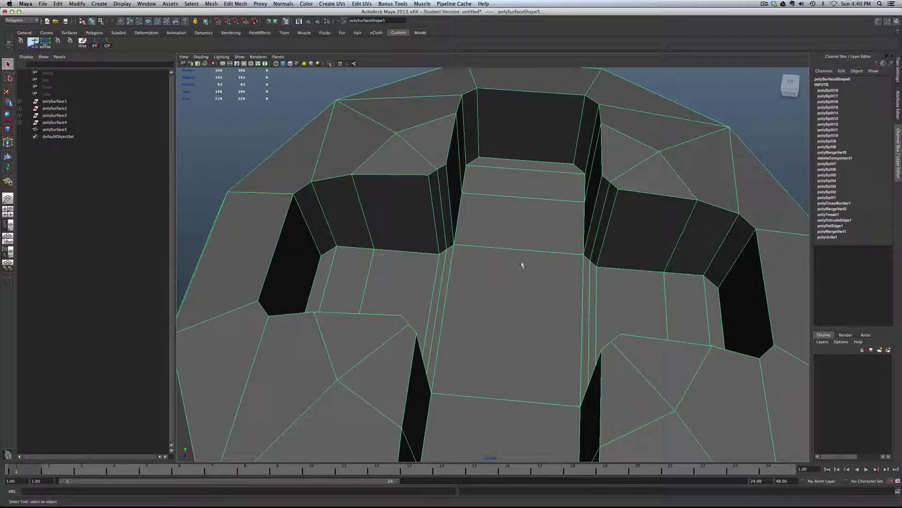
key("3")
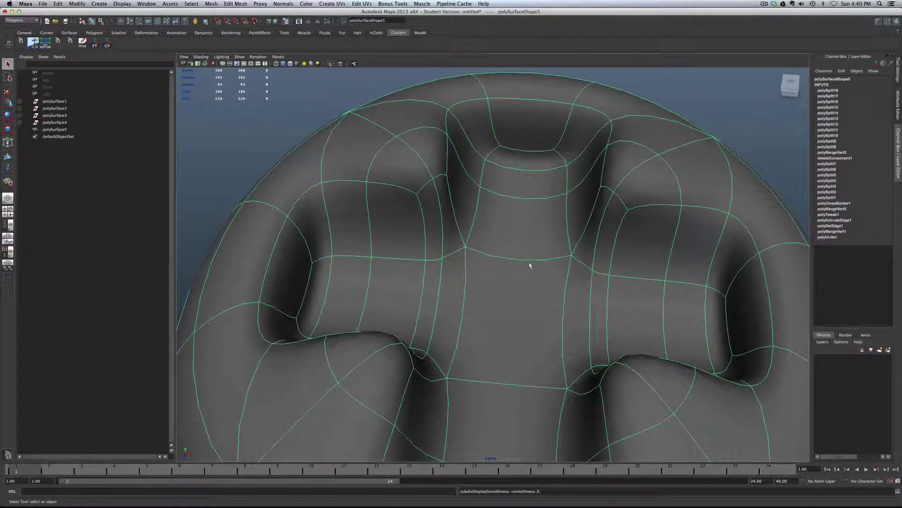
left_click_drag(559, 280, 302, 220, "alt")
left_click_drag(499, 315, 603, 286, "alt")
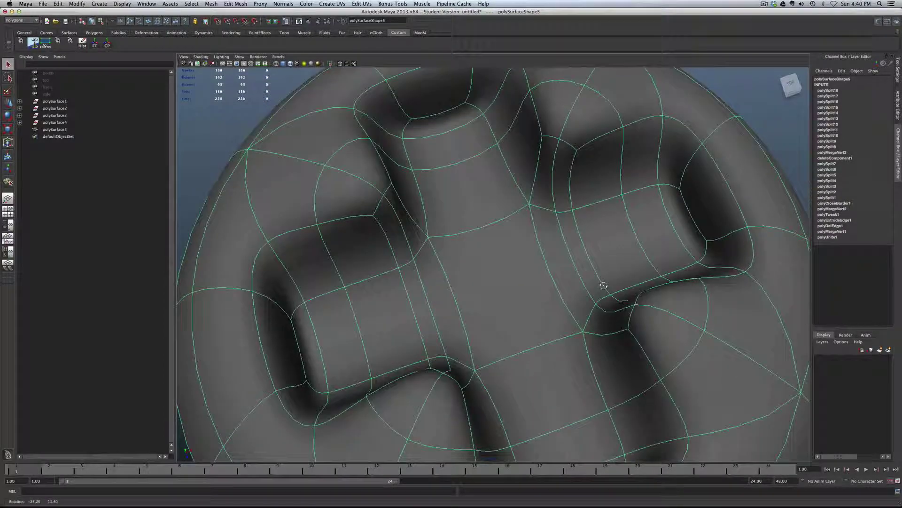
key("2")
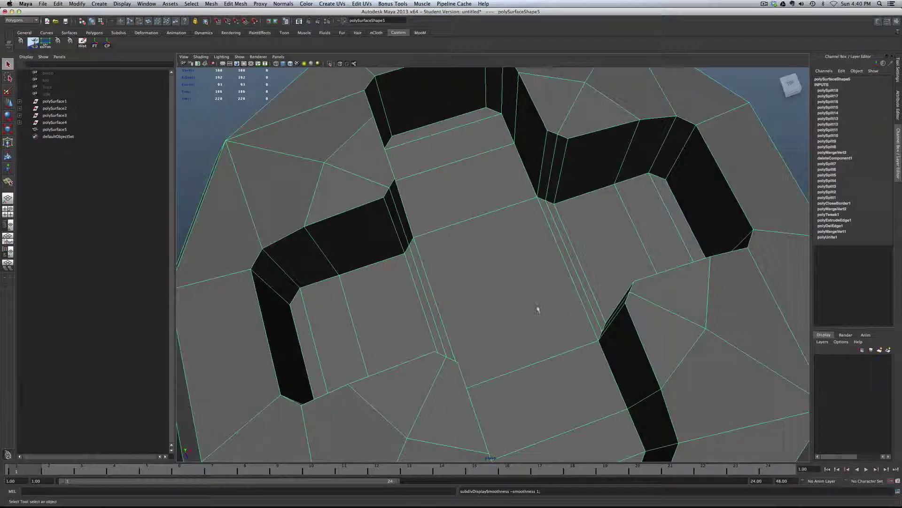
Step: Delete the mesh's construction history and switch it to edge selection
left_click_drag(538, 308, 491, 279, "alt")
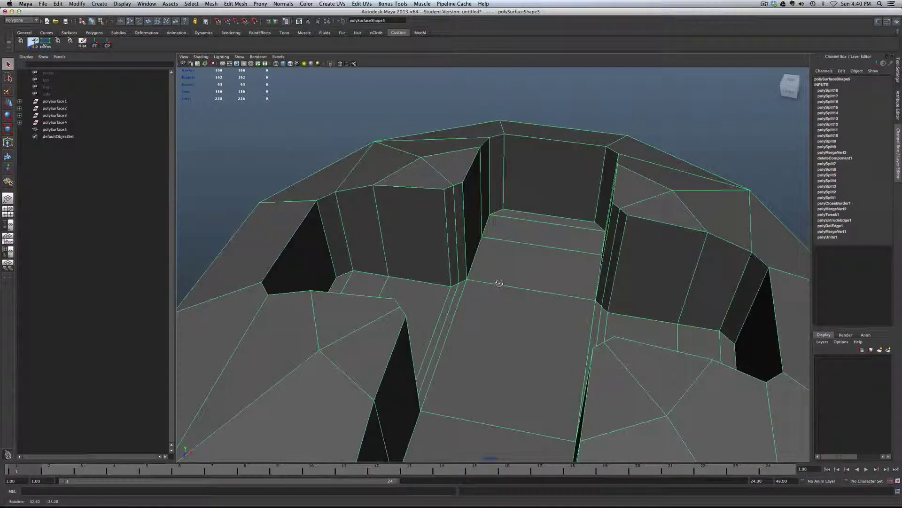
left_click(83, 44)
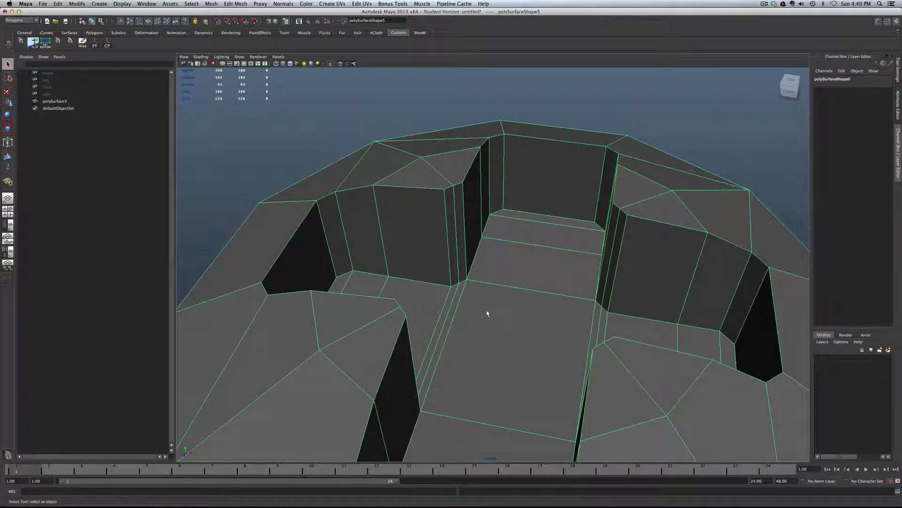
right_click(508, 214)
left_click(508, 196)
Step: Select the floor border edges along one arm's end and side wall, around the inner corner and along the adjoining wall
left_click(519, 214)
left_click_drag(484, 321, 524, 322, "alt")
scroll(458, 263, "up", 4)
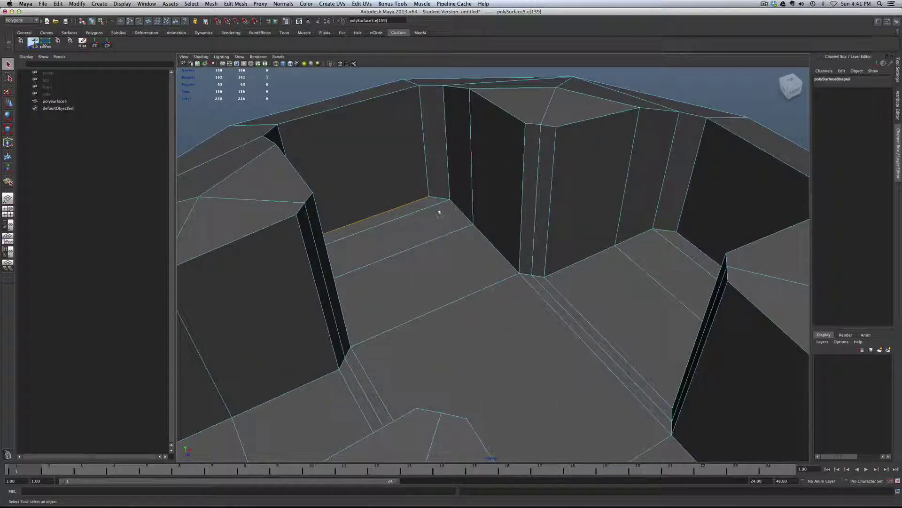
double_click(436, 197, "shift")
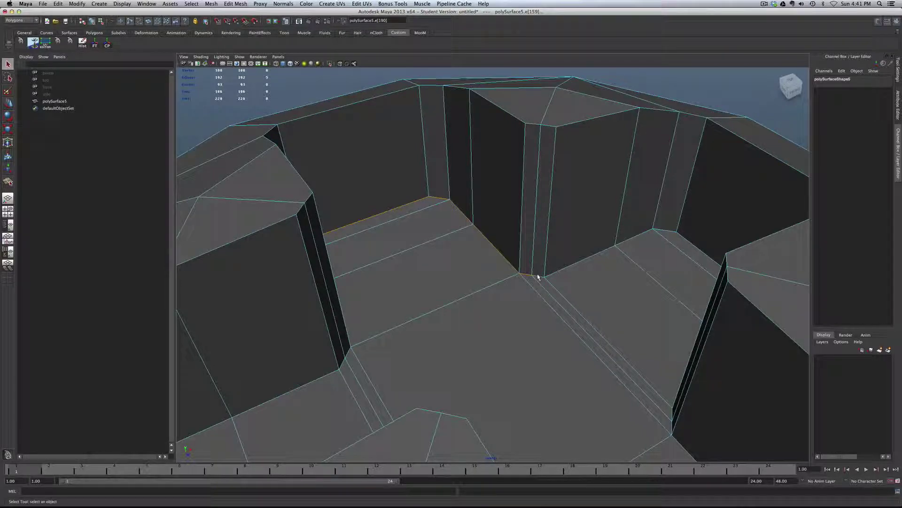
double_click(554, 269, "shift")
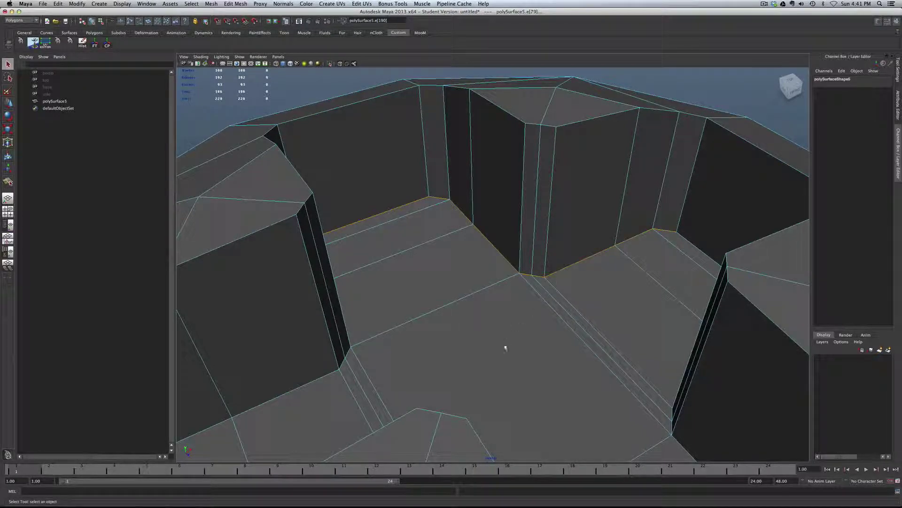
left_click_drag(503, 347, 548, 344, "alt")
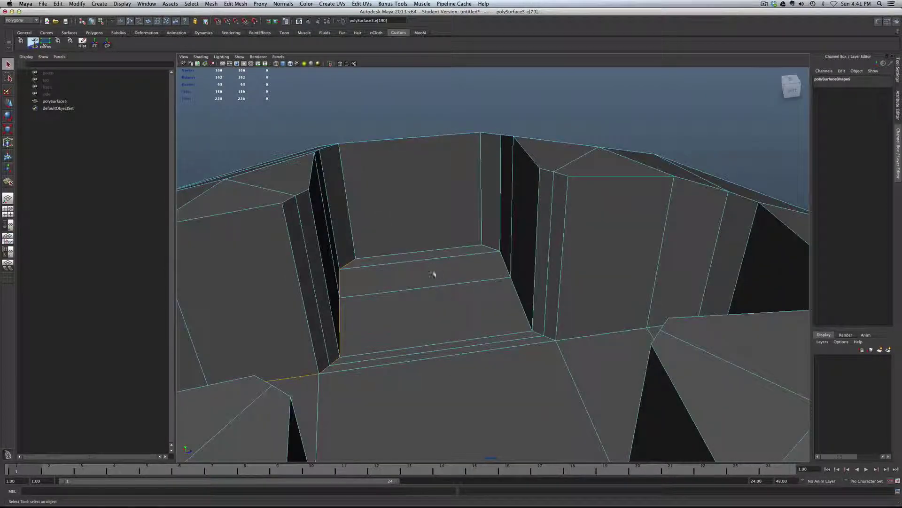
Step: Add the floor border edges of the next two arms and the bevelled inner corners beside them to the selection
left_click(423, 252, "shift")
double_click(580, 337, "shift")
left_click_drag(435, 432, 509, 425, "alt")
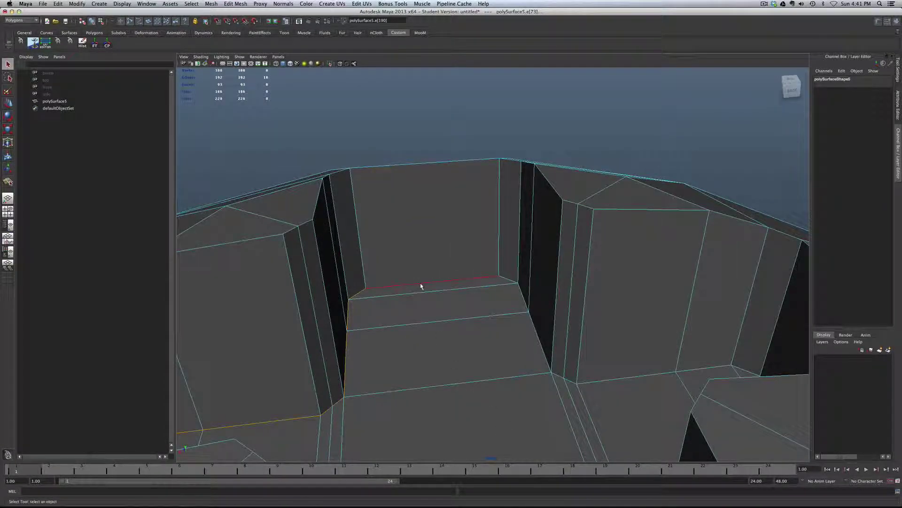
left_click(421, 286, "shift")
double_click(503, 281, "shift")
double_click(559, 375, "shift")
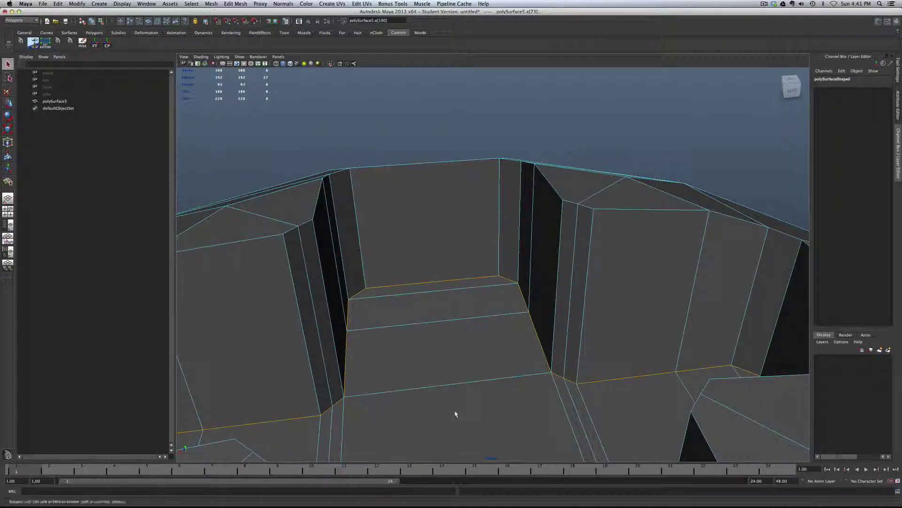
Step: Complete the floor border selection with the last arm's end wall, side wall and inner corner edges
left_click_drag(455, 413, 530, 412, "alt")
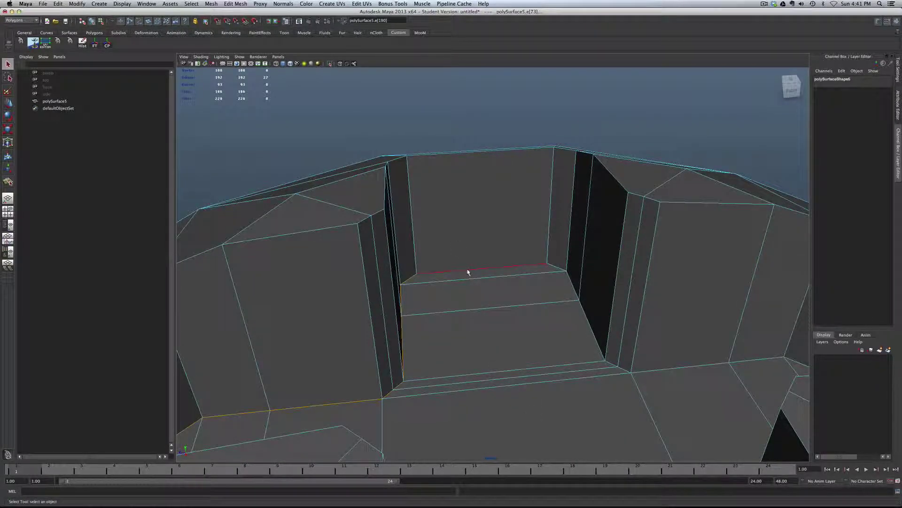
left_click(468, 272, "shift")
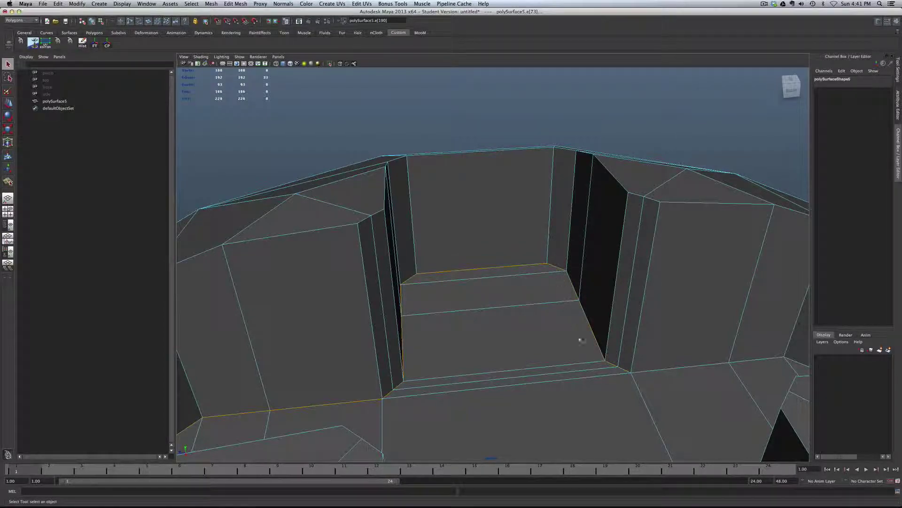
double_click(645, 371, "shift")
left_click_drag(495, 459, 522, 458, "alt")
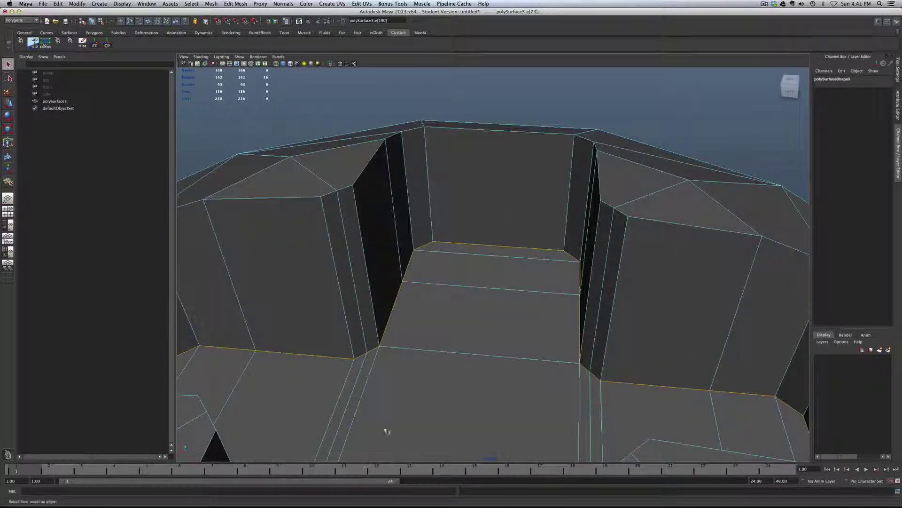
Step: Bevel the selected floor border edges with a width of 0.025 and 2 segments
right_click_drag(410, 403, 461, 391, "shift")
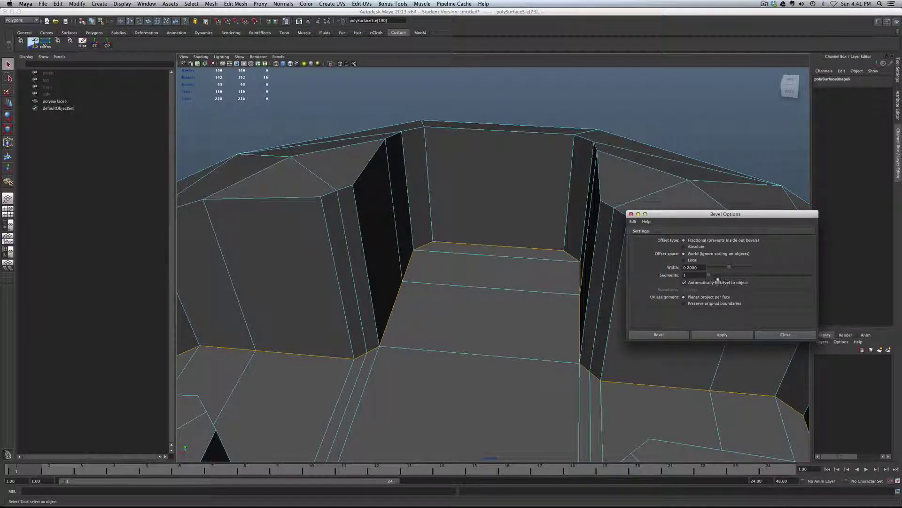
left_click_drag(718, 277, 724, 274)
double_click(691, 267)
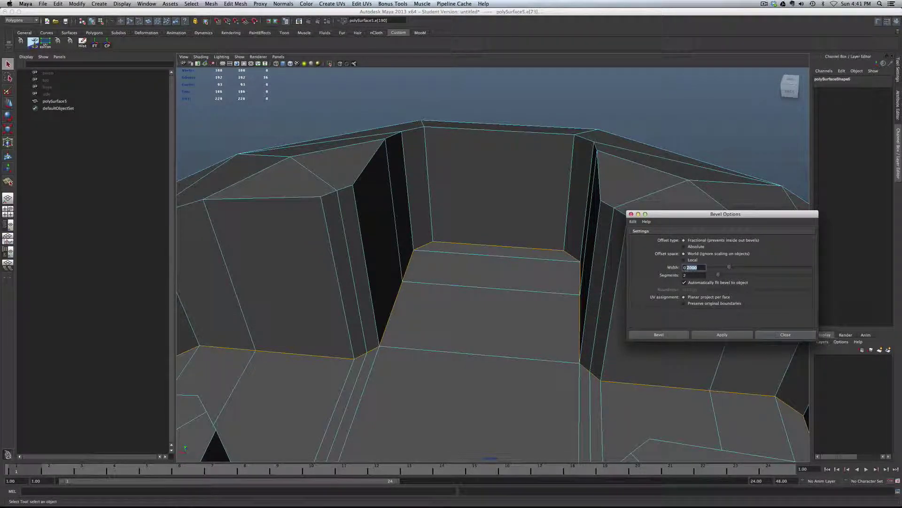
type("25")
key("Tab")
left_click(723, 335)
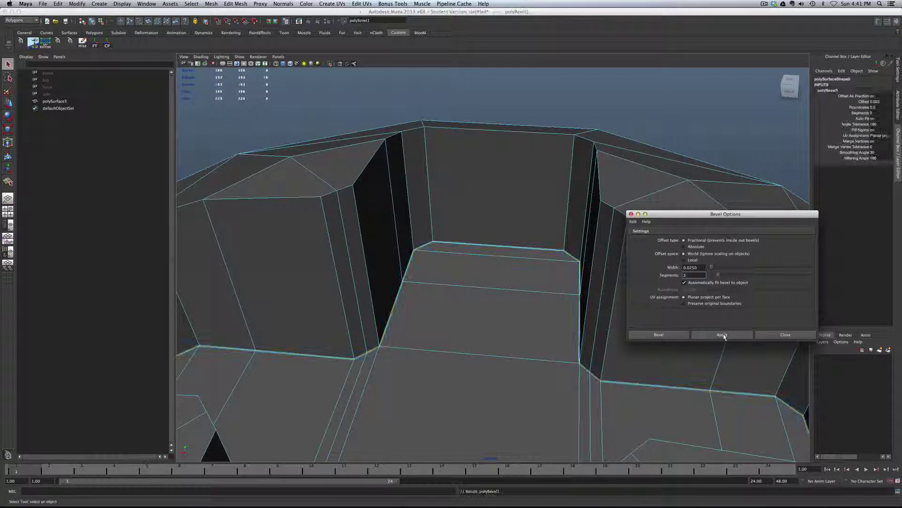
scroll(637, 414, "up", 3)
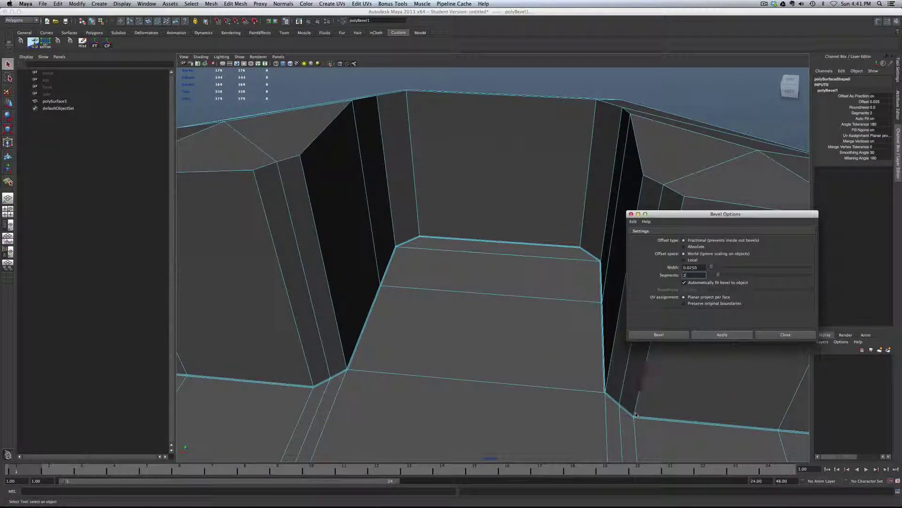
left_click(764, 335)
scroll(499, 301, "down", 3)
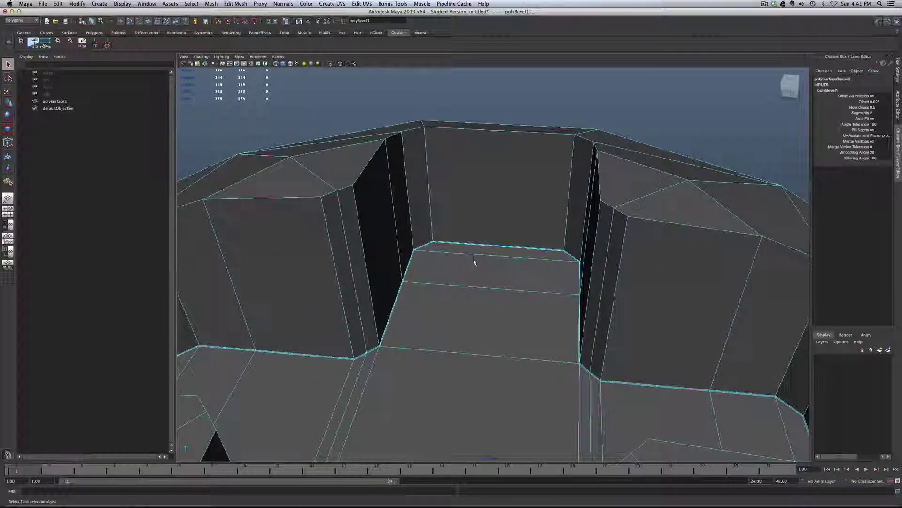
Step: Select the recess's upper rim edges along the first arm, continuing around the bevelled inner corner to the adjoining arm
left_click_drag(473, 262, 473, 276, "alt")
middle_click_drag(473, 276, 450, 399, "alt")
right_click_drag(450, 399, 464, 253, "alt")
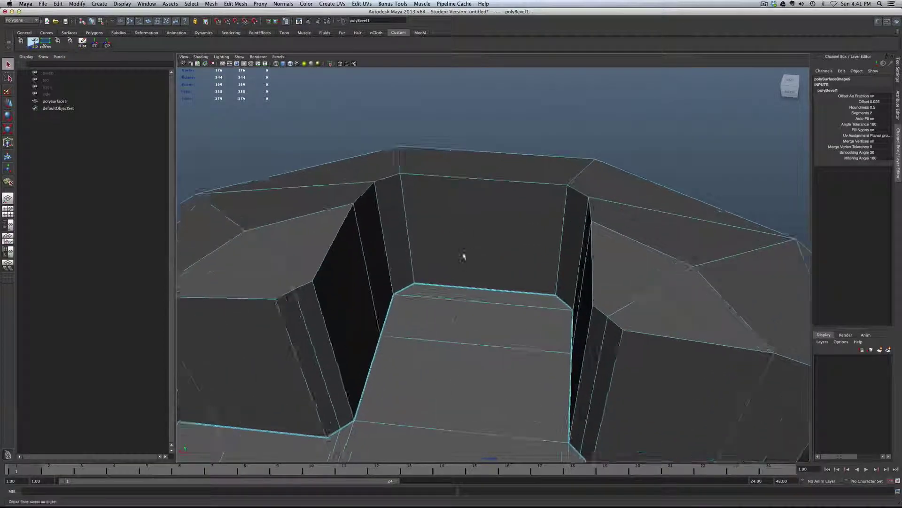
left_click(486, 181)
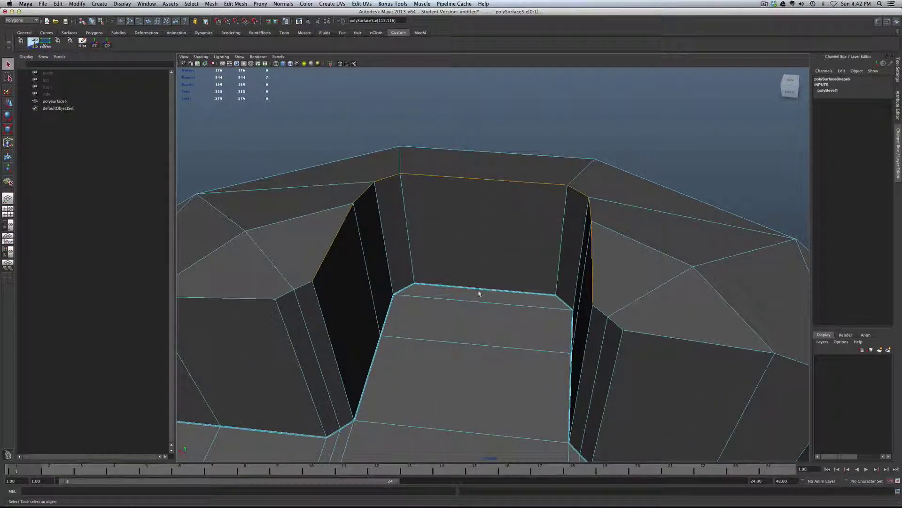
left_click_drag(471, 298, 530, 298, "alt")
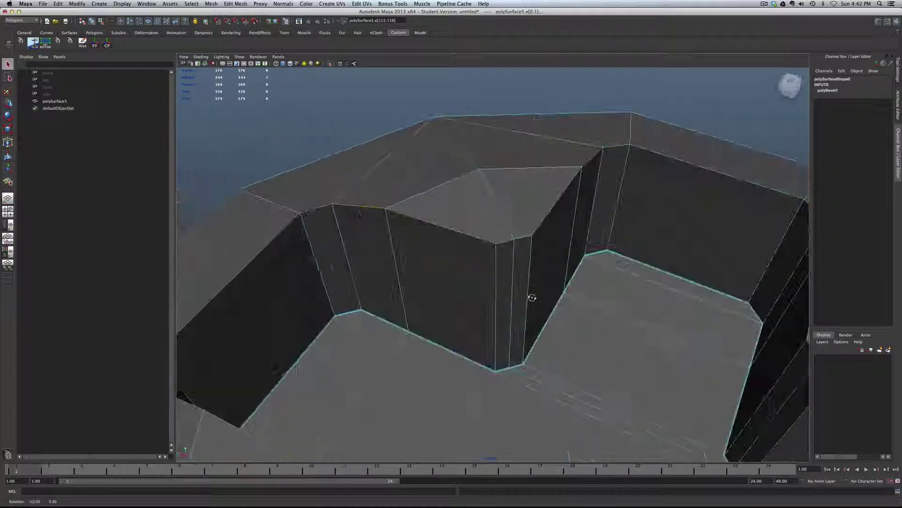
left_click(501, 242, "shift")
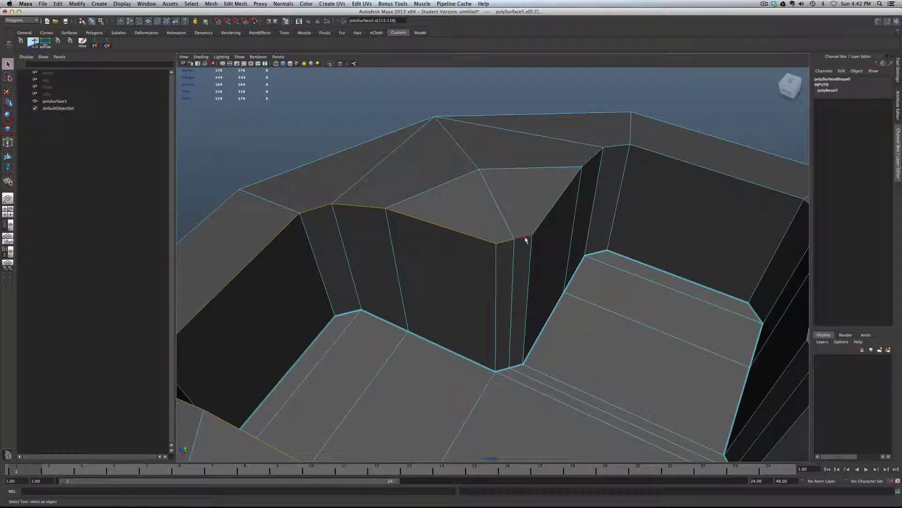
left_click(525, 239, "shift")
left_click_drag(511, 337, 566, 157, "alt")
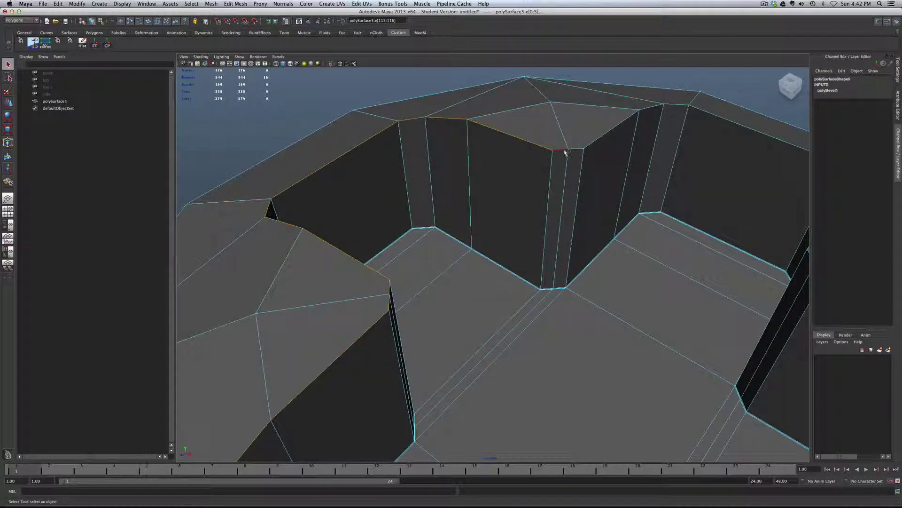
Step: Add the remaining upper rim and inner corner edges to the selection and bevel the rim with the same settings
double_click(564, 150, "shift")
double_click(587, 147, "shift")
left_click_drag(429, 405, 491, 365, "alt")
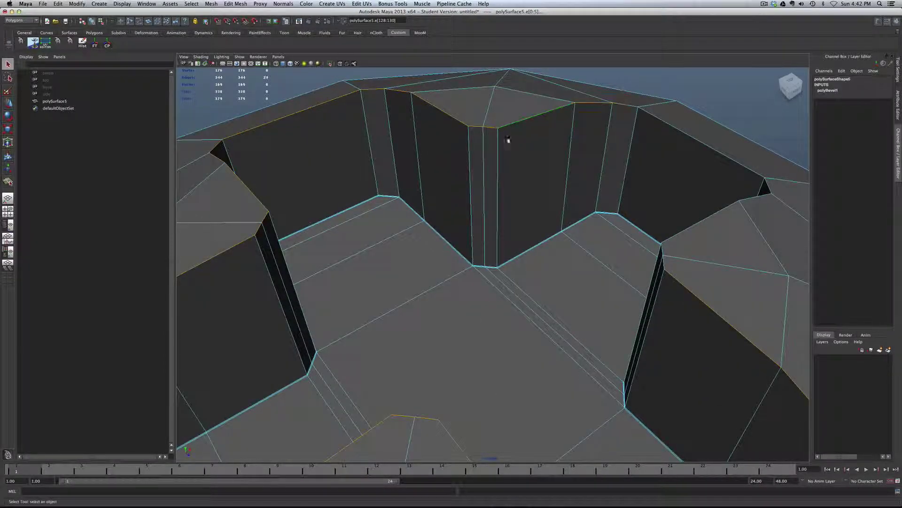
left_click_drag(403, 316, 483, 320, "alt")
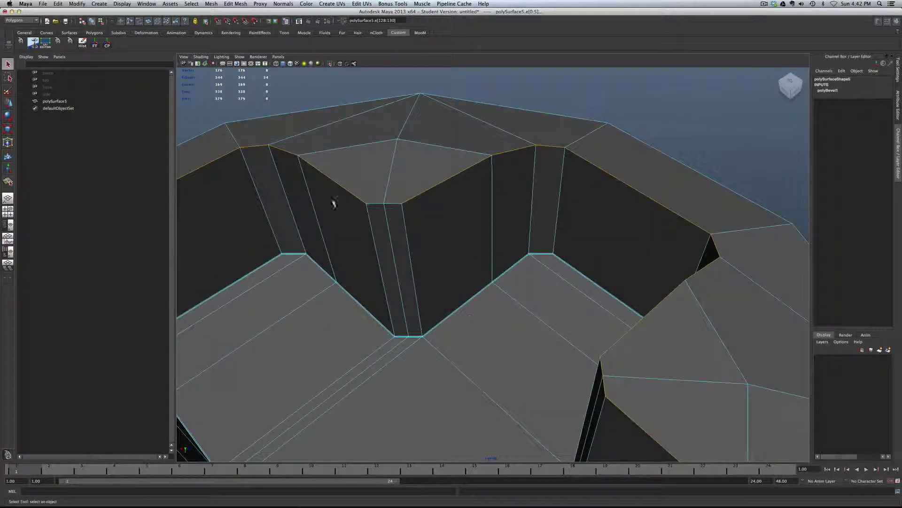
left_click(373, 205, "shift")
left_click(390, 203, "shift")
key("g")
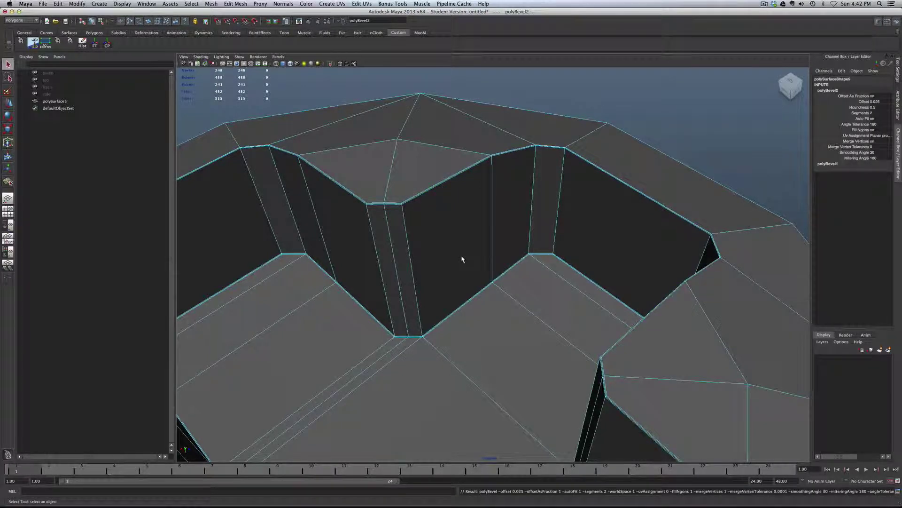
Step: Return to object selection, preview the smoothed mesh and examine the deselected dome and its cross-shaped recess
scroll(462, 259, "down", 5)
scroll(462, 259, "up", 4)
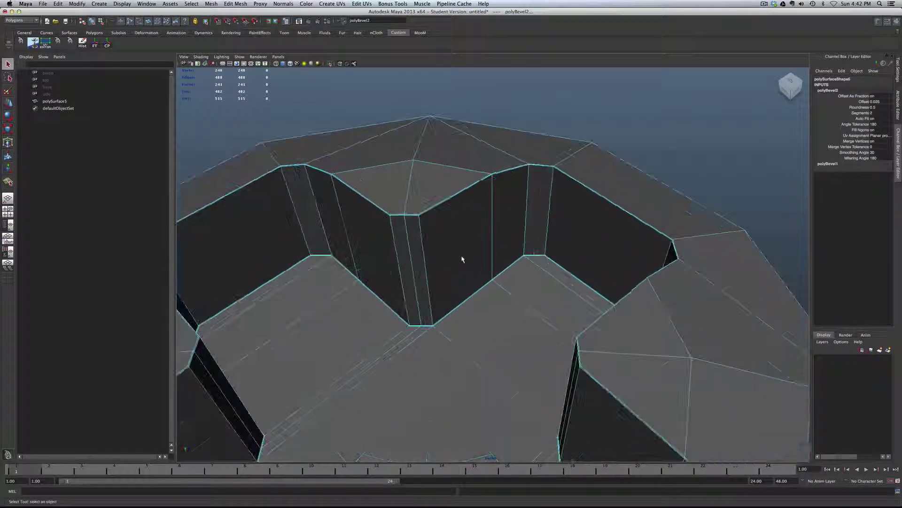
right_click_drag(454, 232, 468, 227)
scroll(468, 227, "down", 2)
left_click(465, 232)
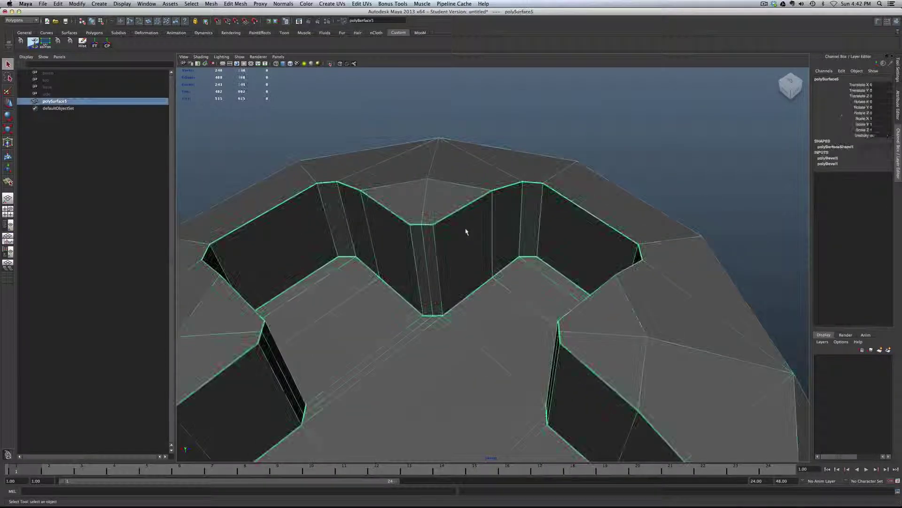
key("3")
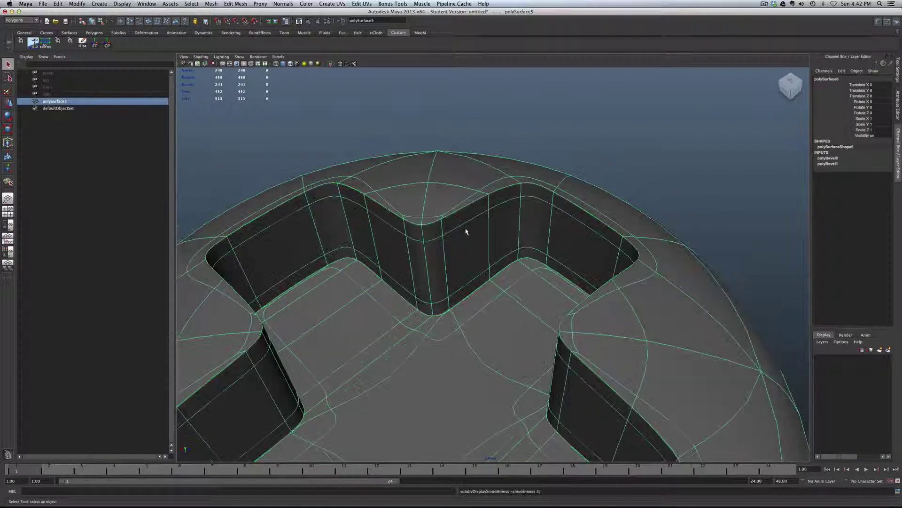
left_click(656, 146)
scroll(527, 219, "down", 5)
scroll(528, 219, "up", 2)
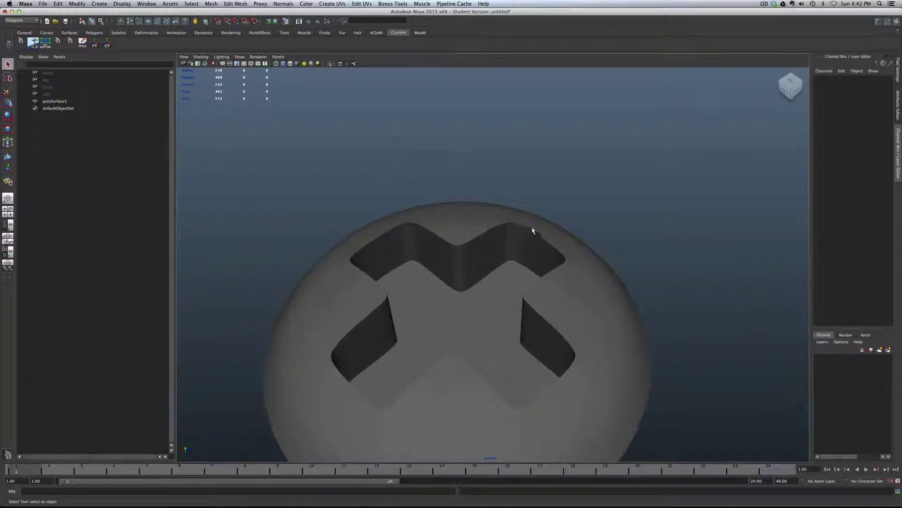